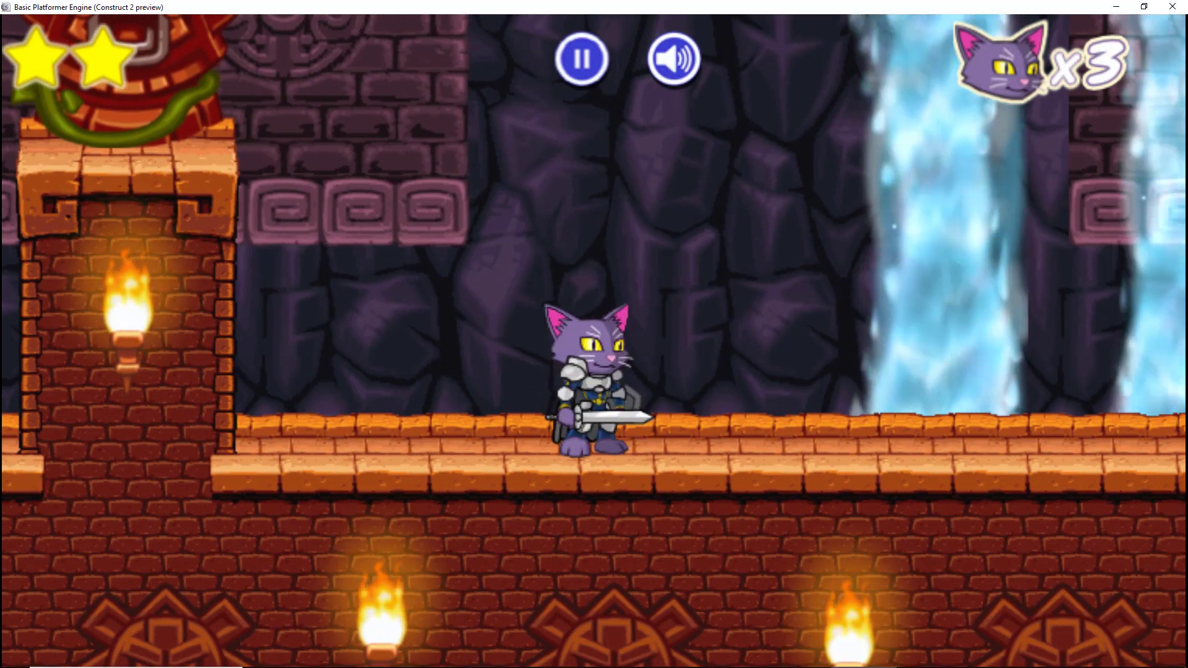
key("Up")
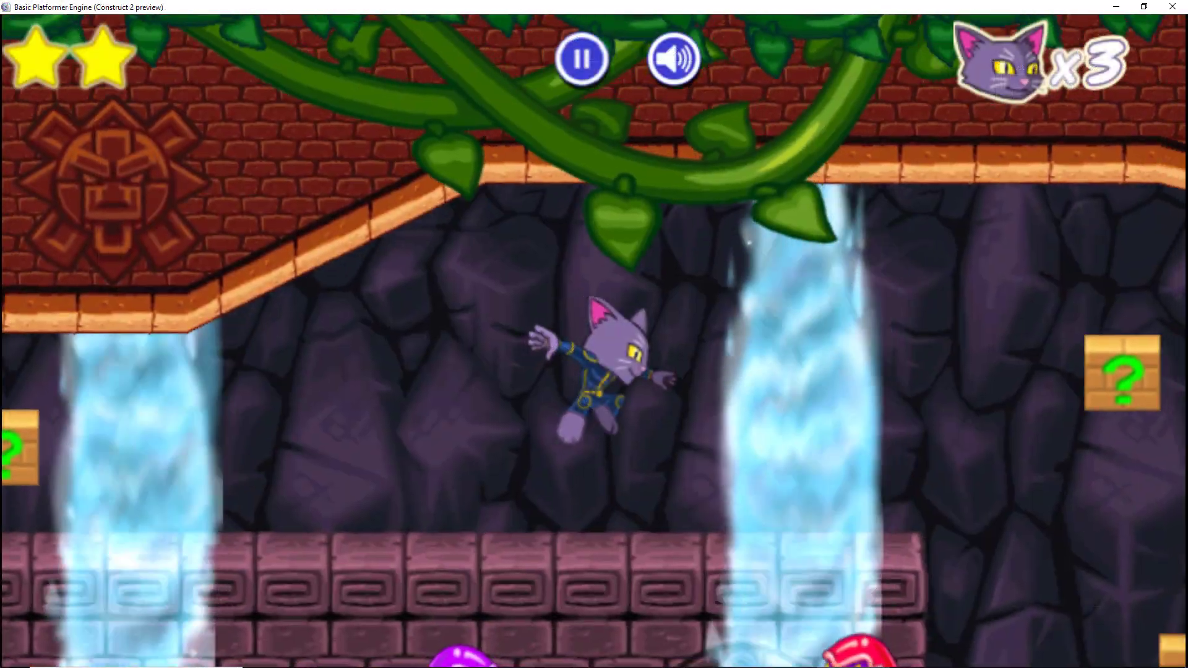
key("Right")
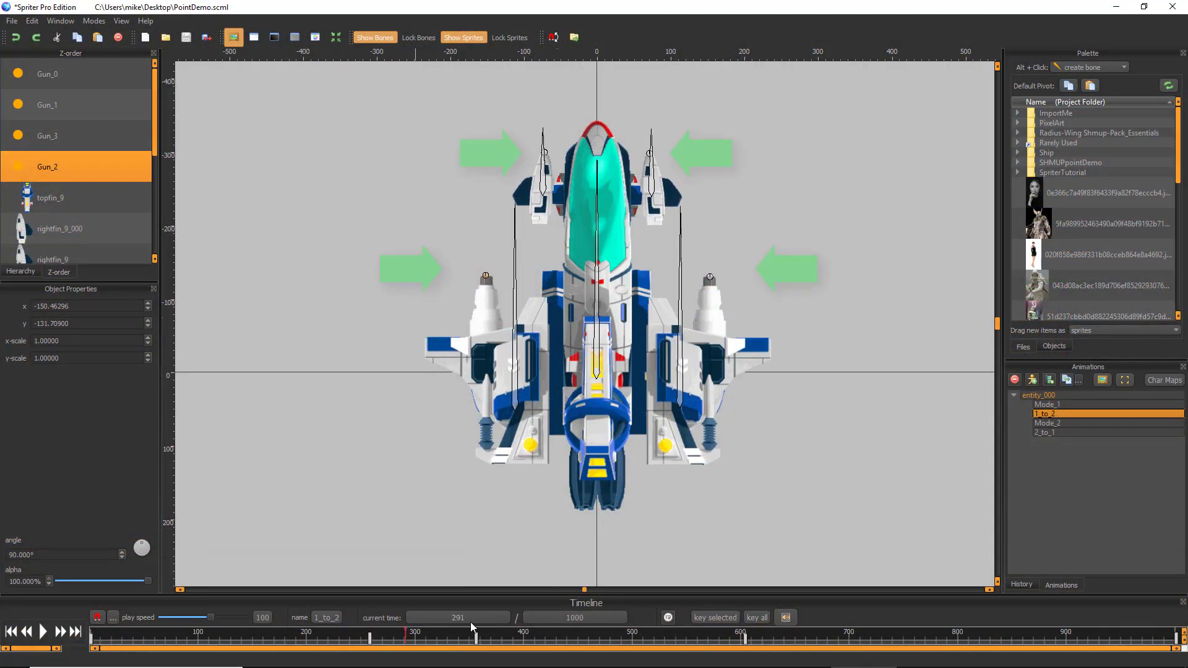
left_click_drag(470, 622, 991, 607)
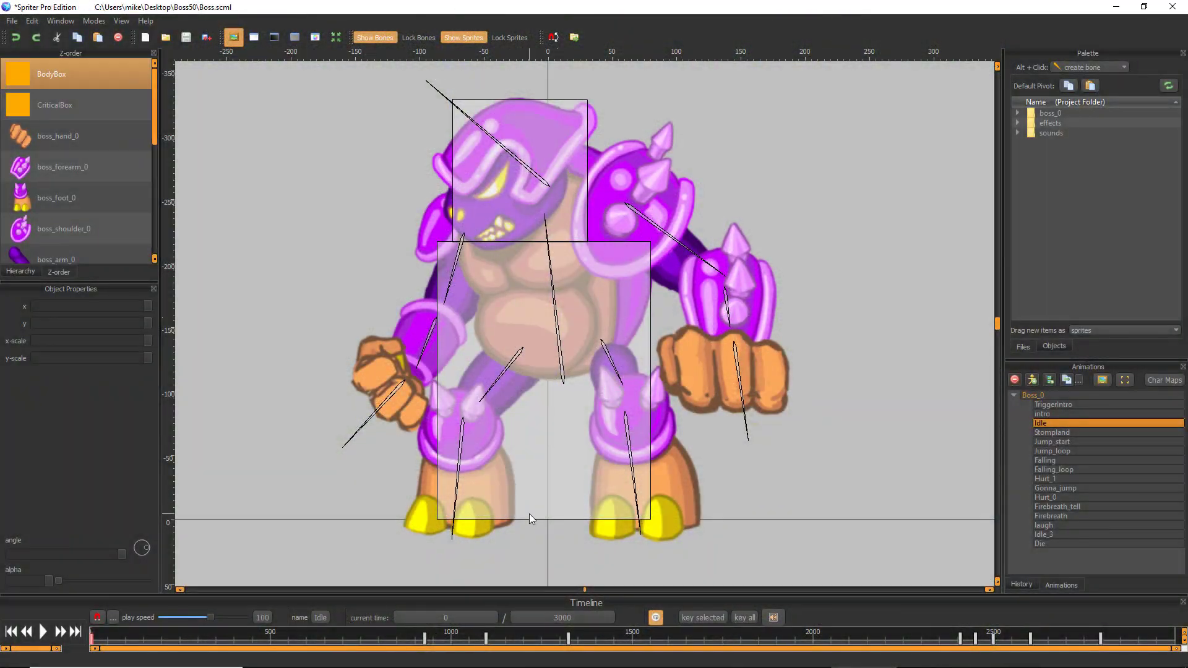
left_click(529, 513)
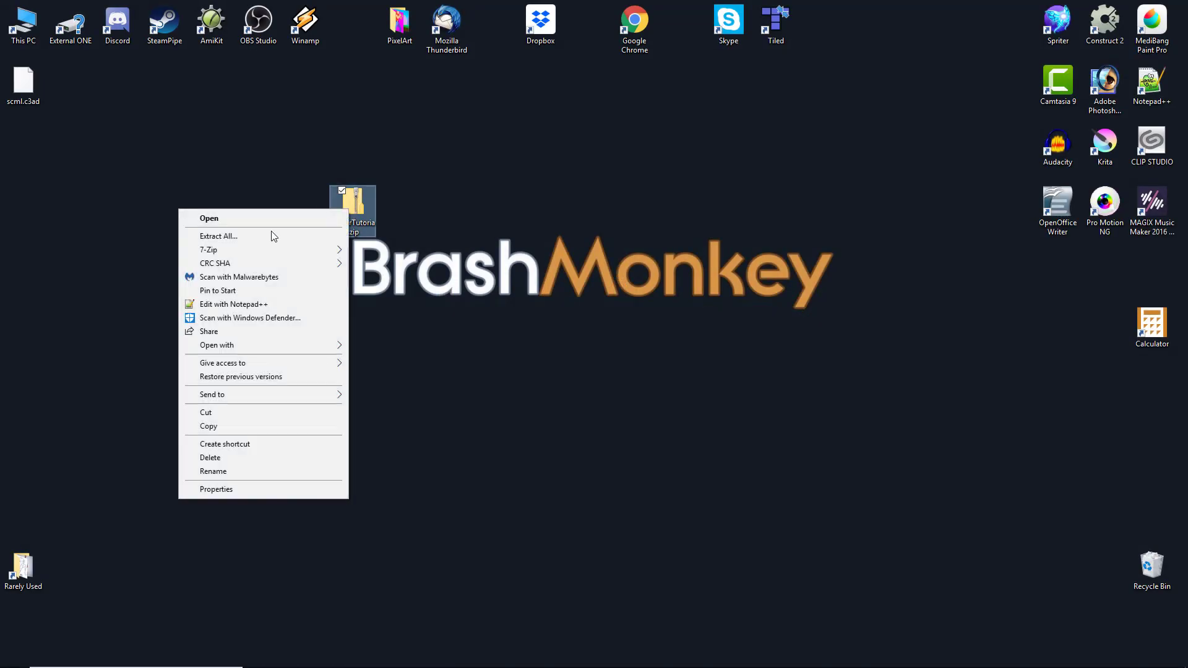
- Extract the SpriterTutorial zip on the desktop and open player.scml from its GrayGuy folder in Spriter
mouse_move(253, 245)
left_click(452, 302)
double_click(401, 205)
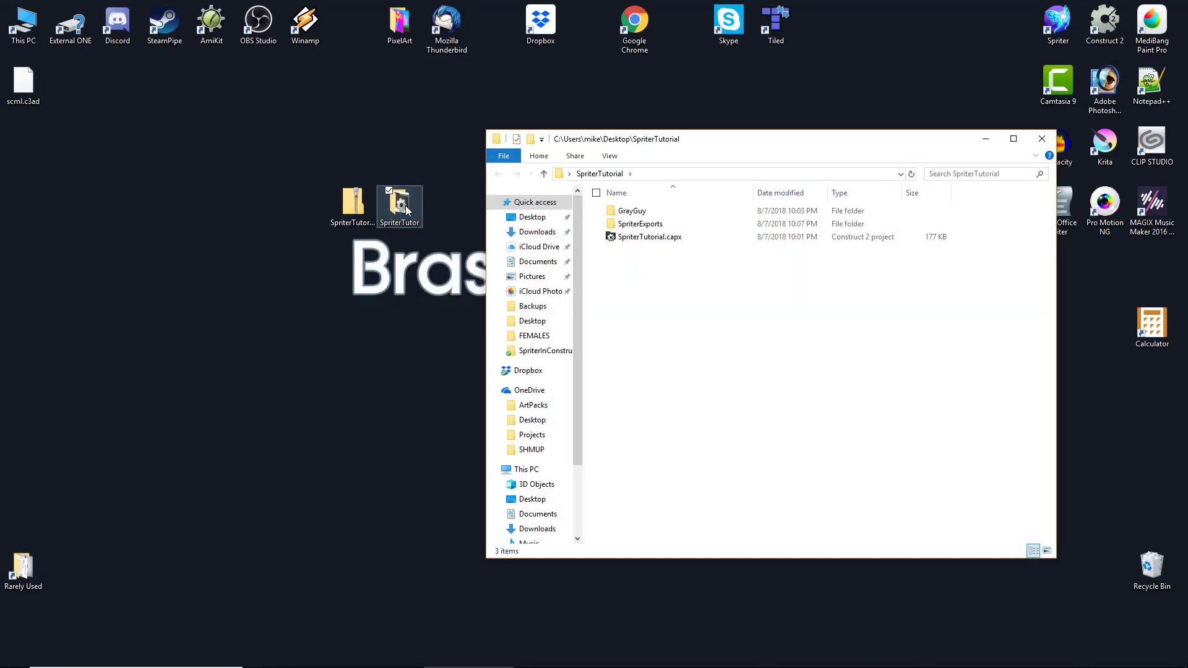
double_click(631, 224)
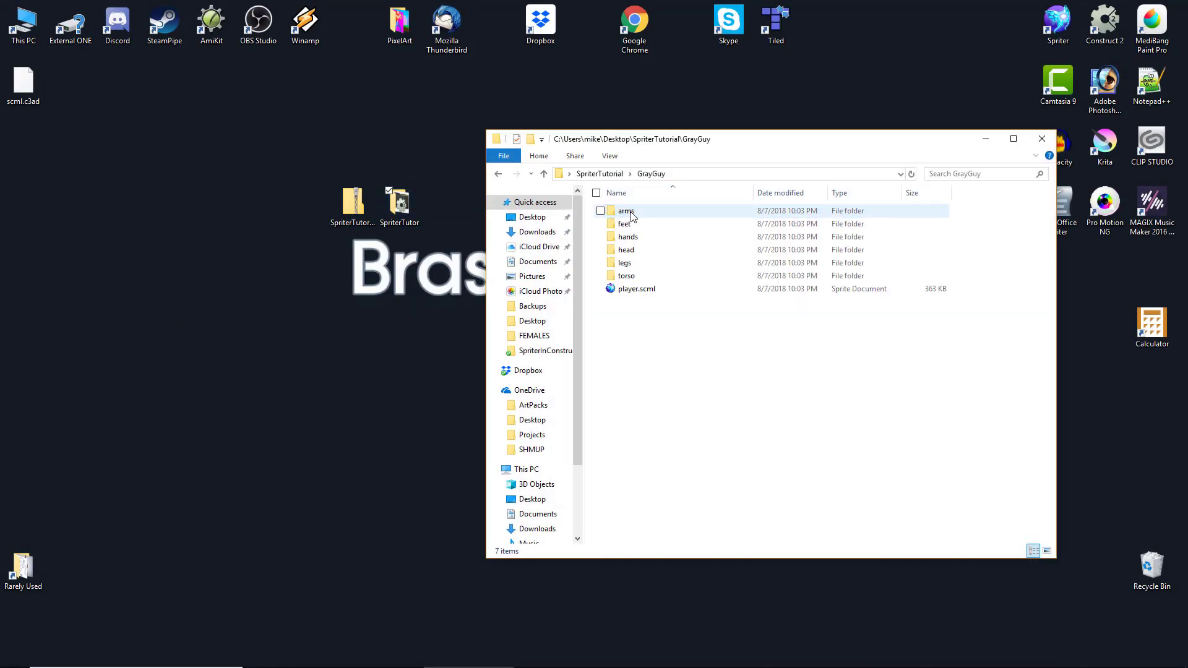
double_click(637, 289)
scroll(514, 353, "up", 3)
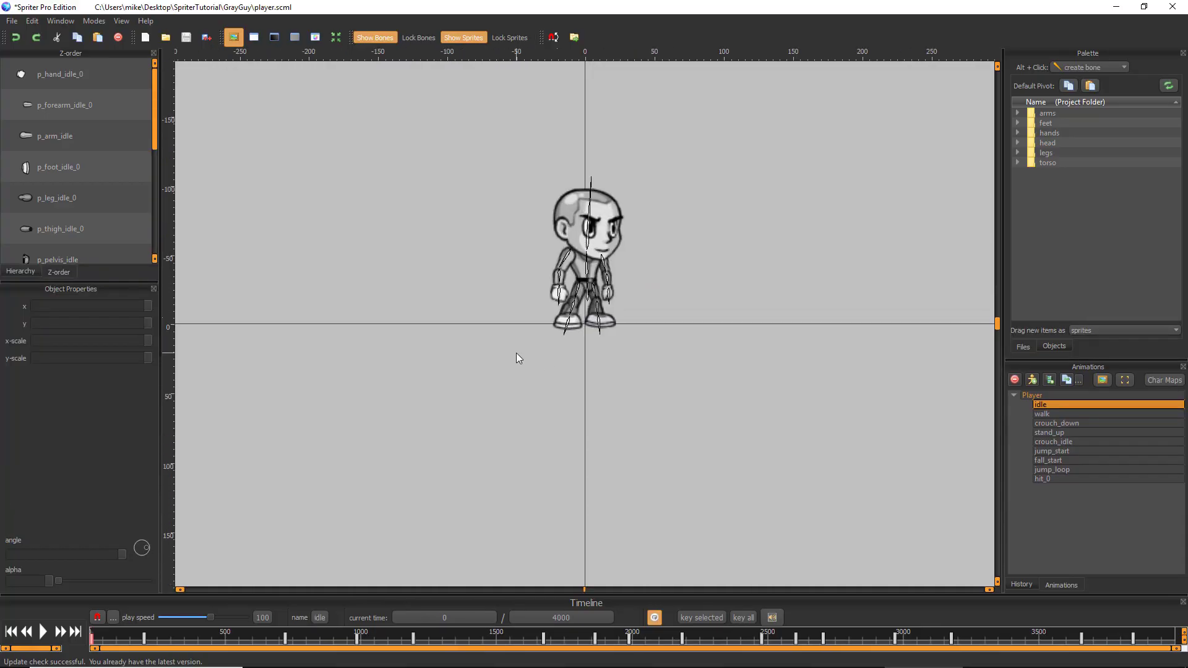
- Play through the Player entity's animations one after another, from walk down to hit_0
left_click(1041, 414)
key("Down")
key("Down")
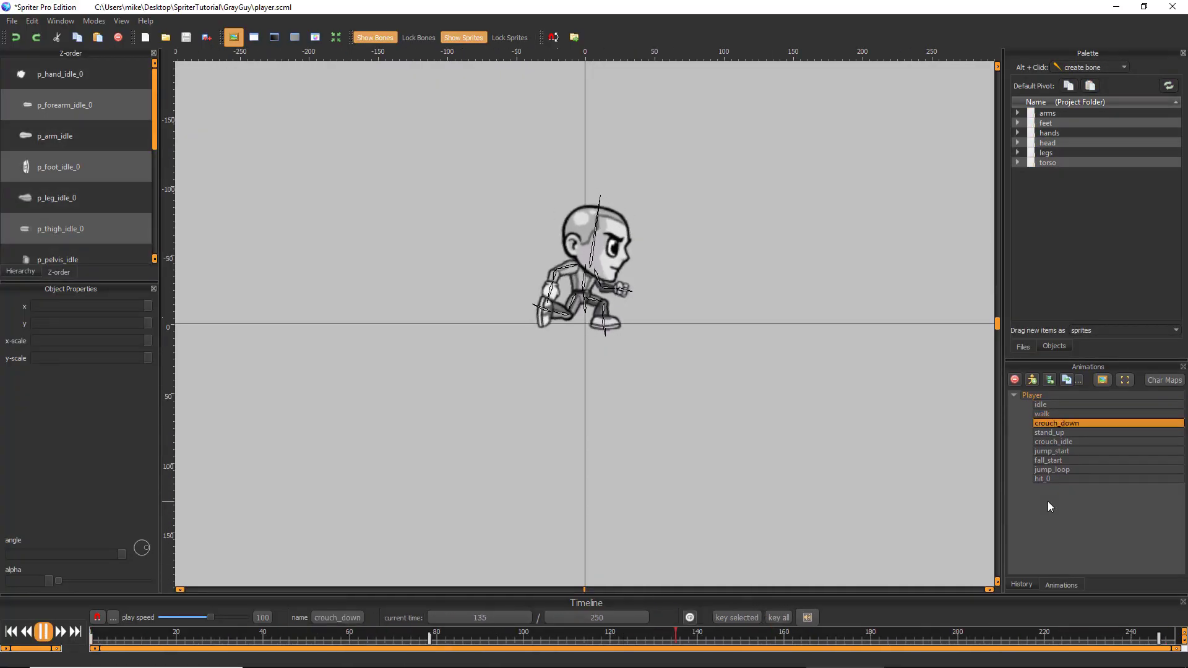
key("Down")
key("Down")
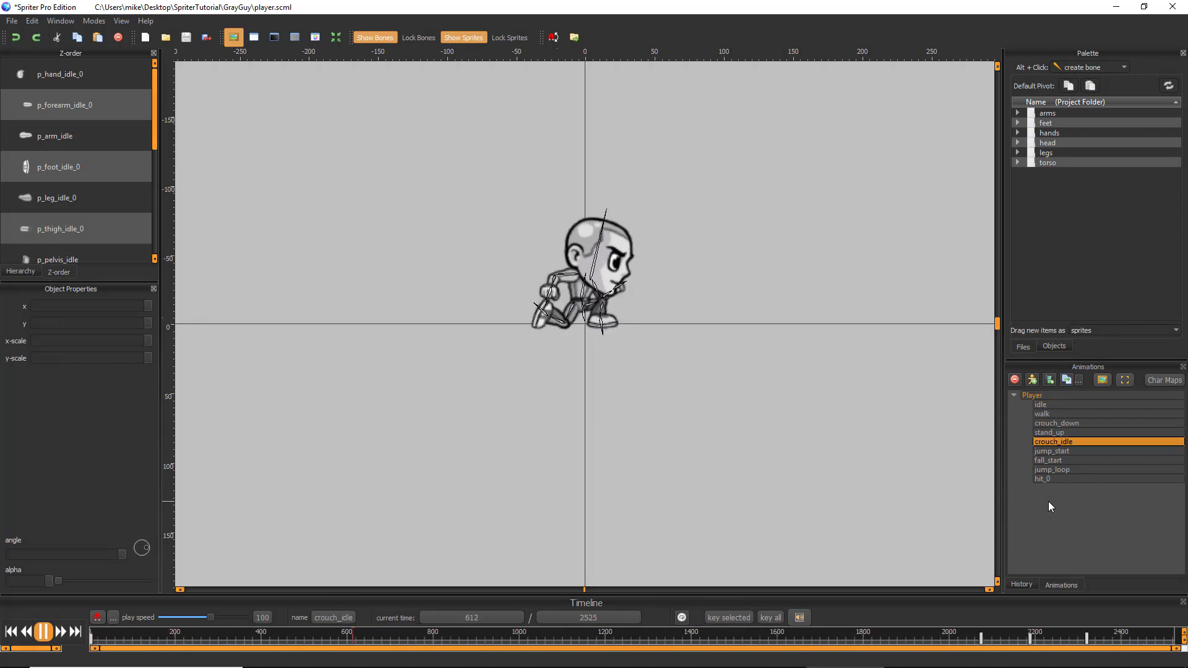
key("Down")
key("Down")
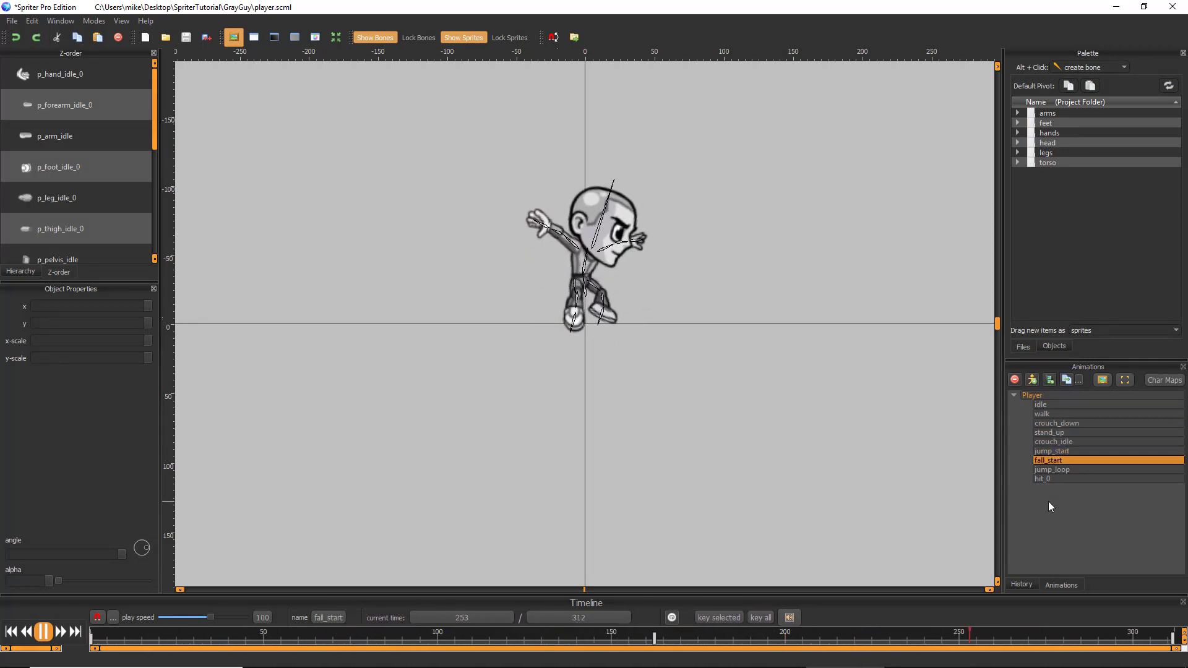
key("Down")
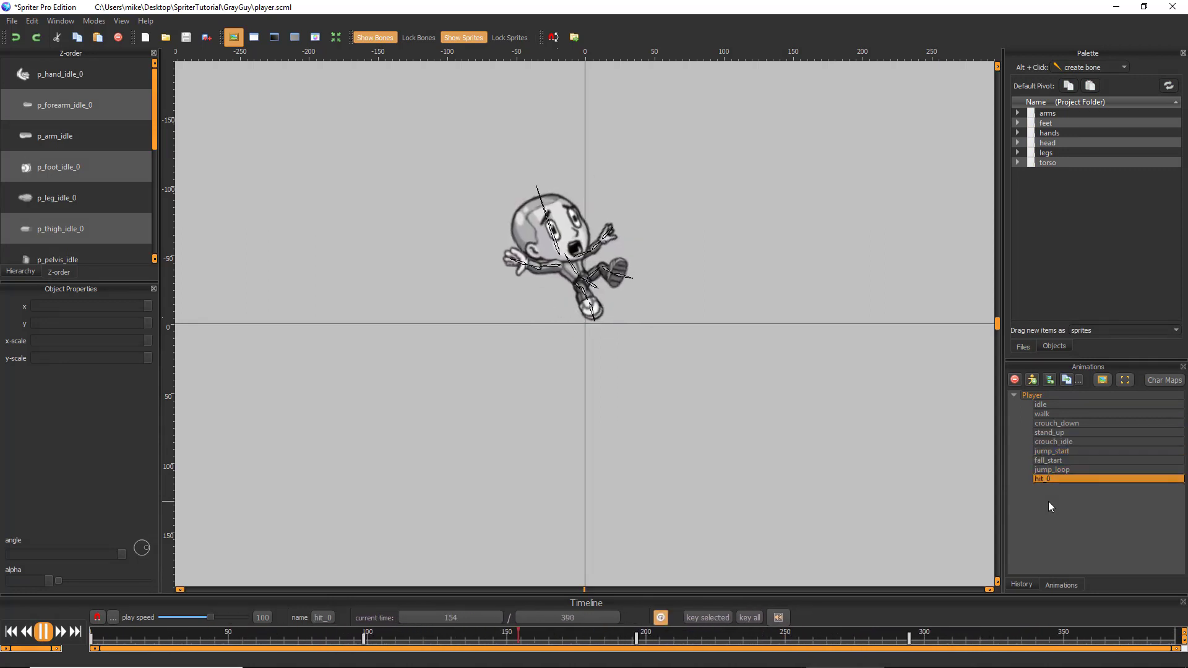
- Enable Prettify Json and all four additional data options for authoring tools in the custom save options, and apply them
left_click(11, 21)
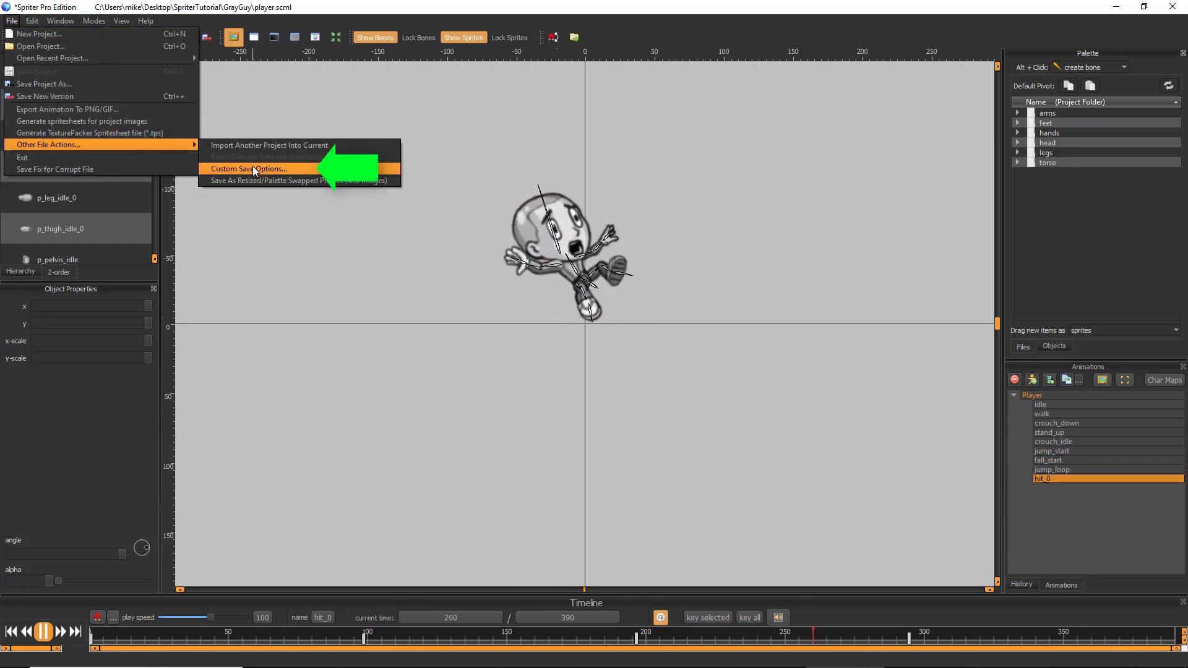
left_click(250, 167)
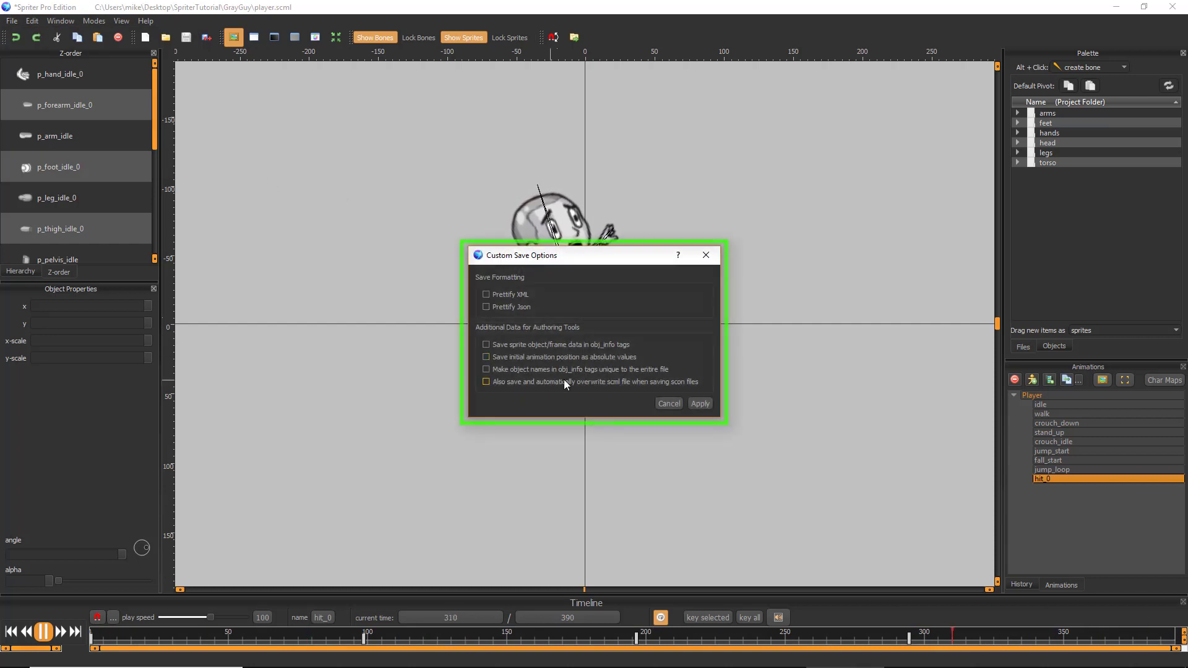
left_click(486, 307)
left_click(486, 345)
left_click(486, 357)
left_click(486, 369)
left_click(486, 382)
left_click(699, 403)
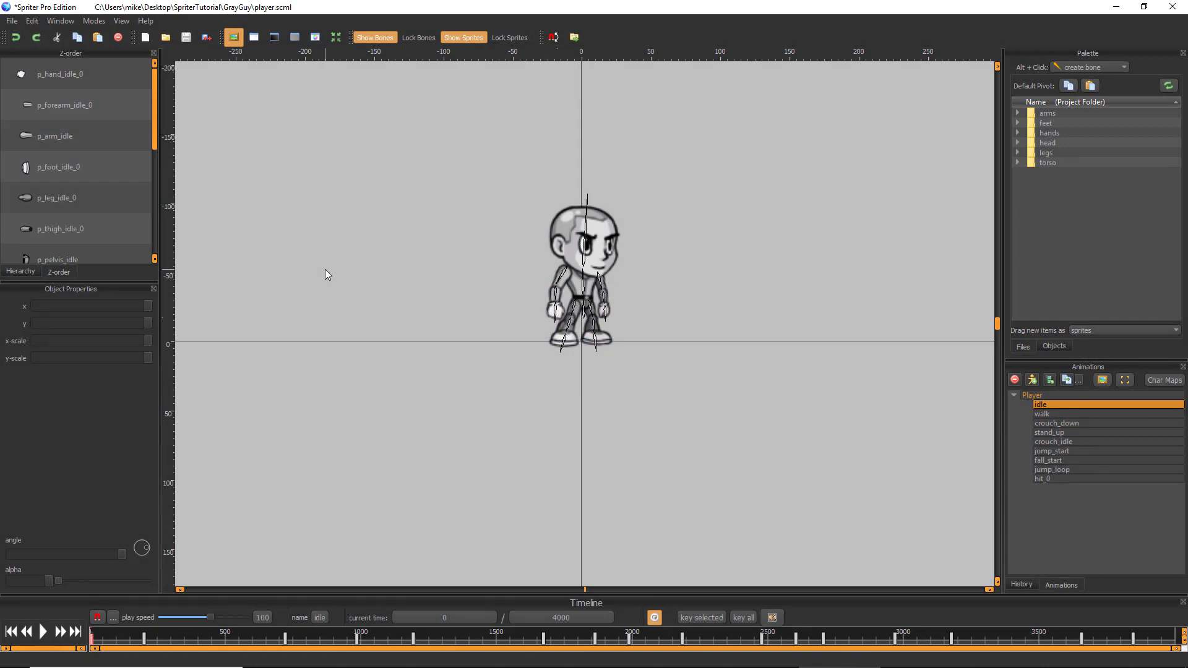
- Start generating a spritesheet for the project images and set the maximum side of its square dimensions to 512
left_click(12, 21)
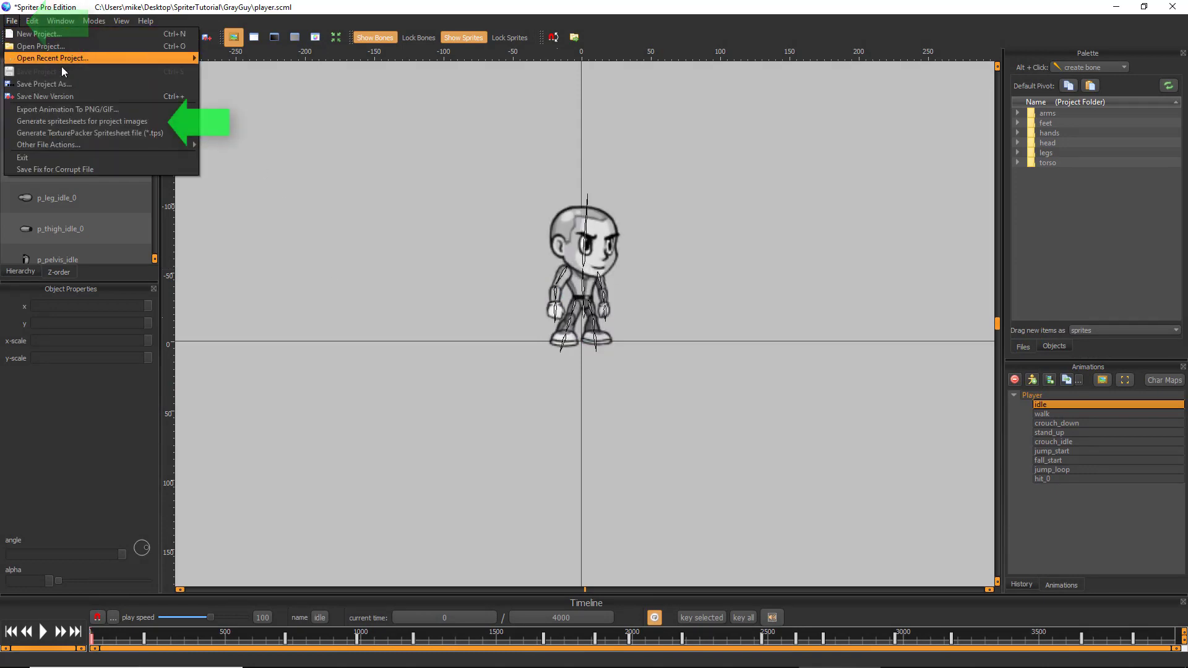
left_click(66, 118)
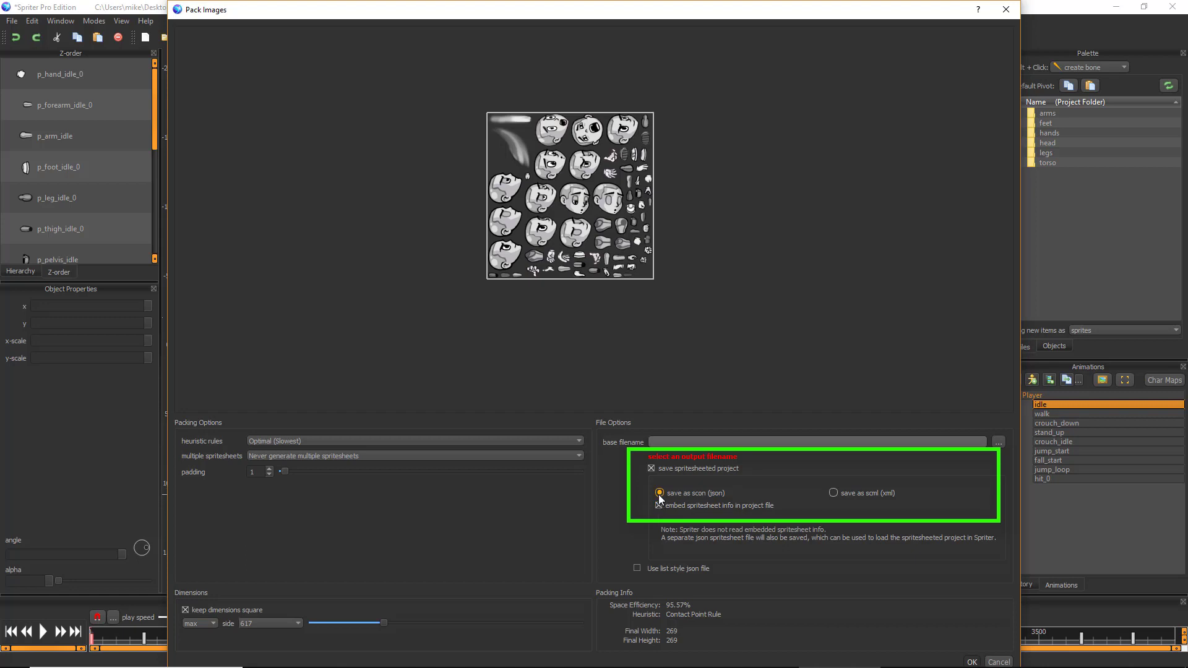
mouse_move(383, 623)
left_mouse_down()
mouse_move(335, 605)
mouse_move(372, 610)
left_mouse_up()
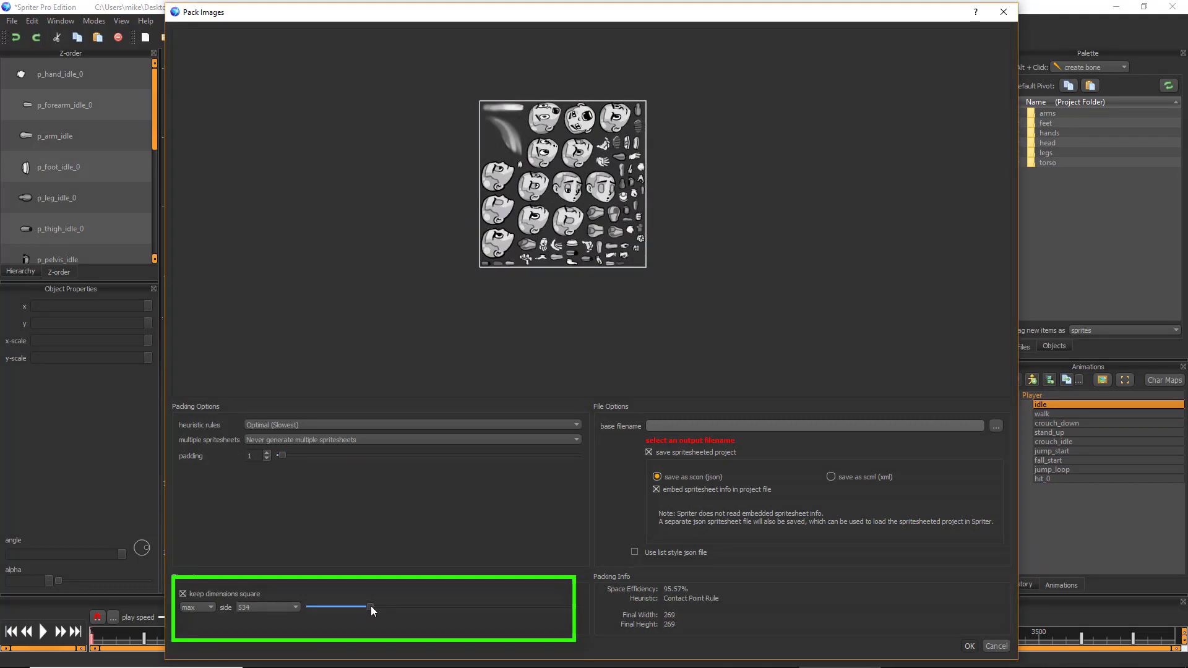
left_click(261, 608)
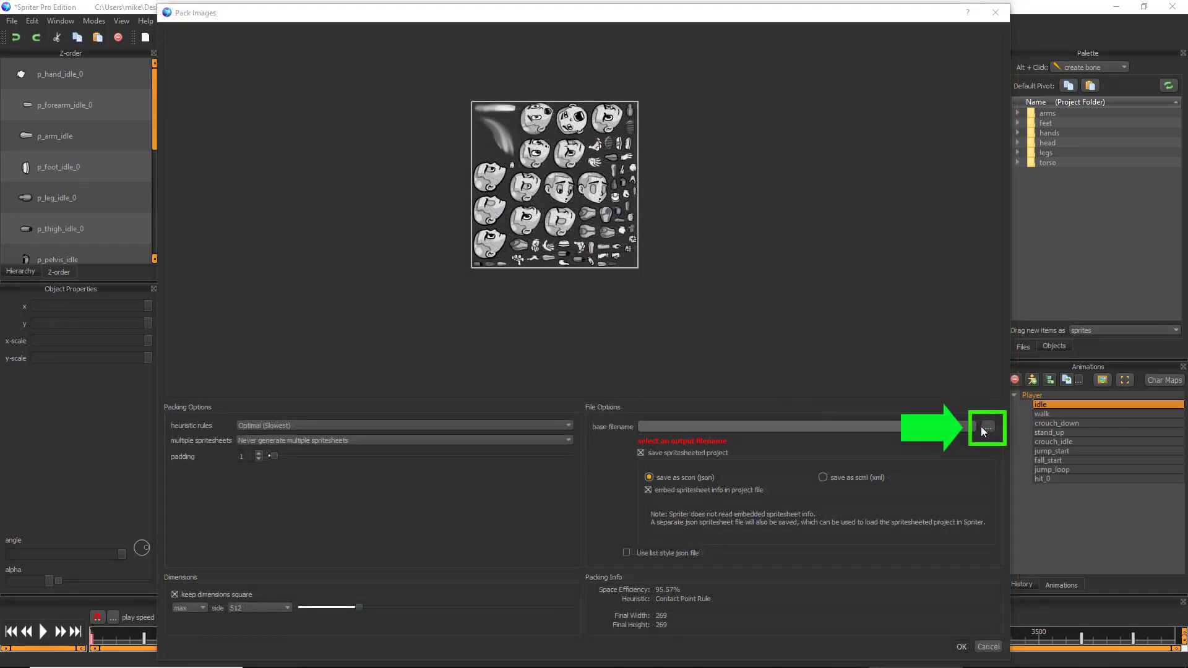
- Set the spritesheet's base filename to player in the SpriterTutorial\SpriterExports folder and generate the spritesheeted project
left_click(987, 426)
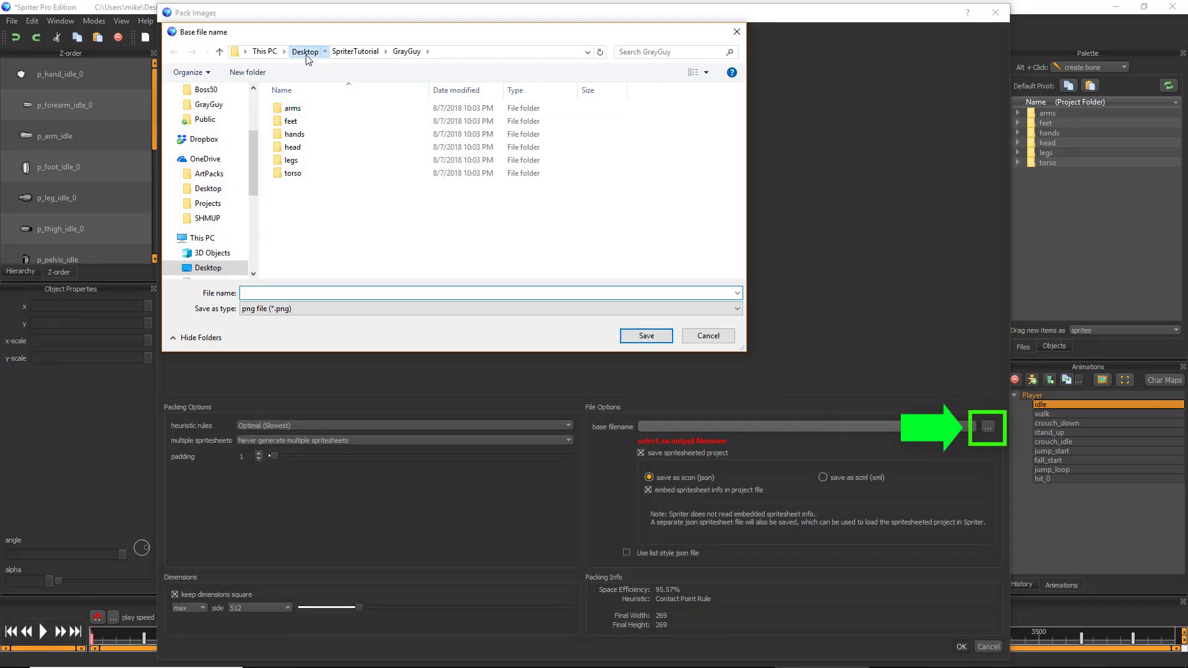
left_click(306, 54)
double_click(489, 124)
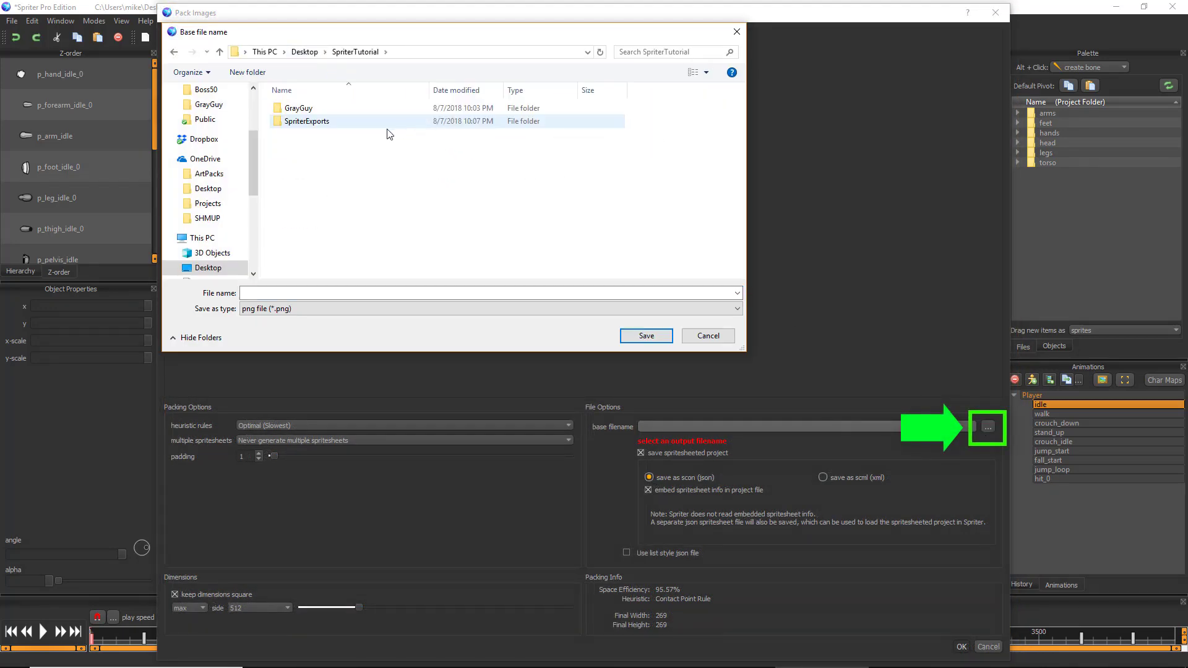
double_click(291, 122)
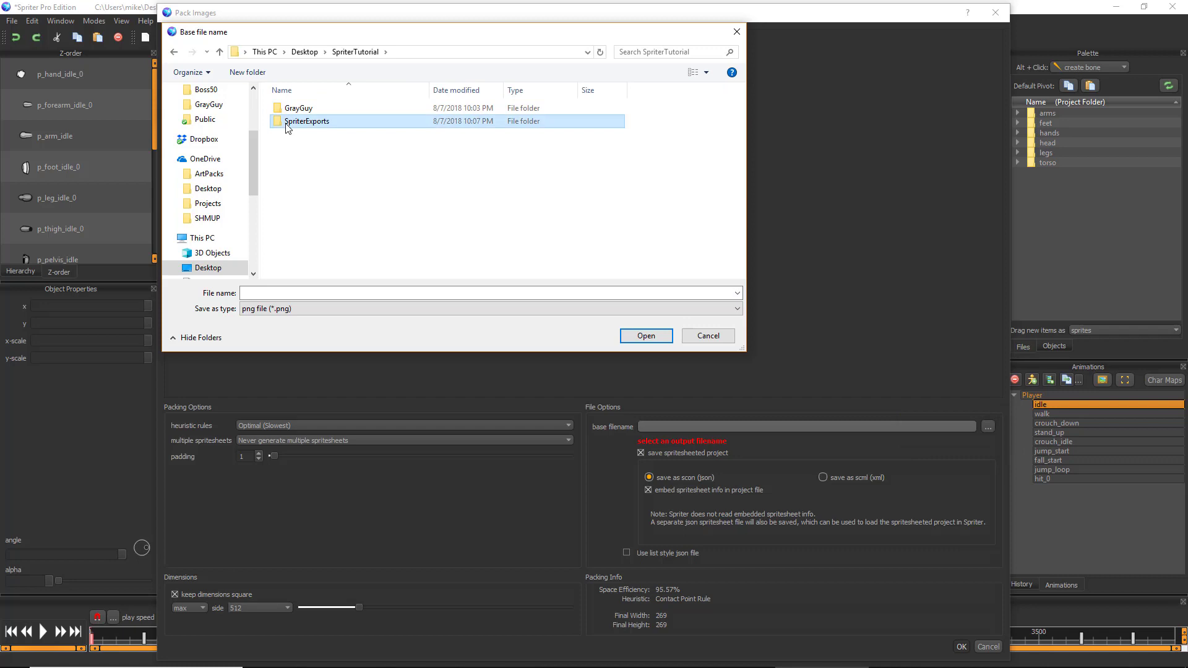
left_click(312, 295)
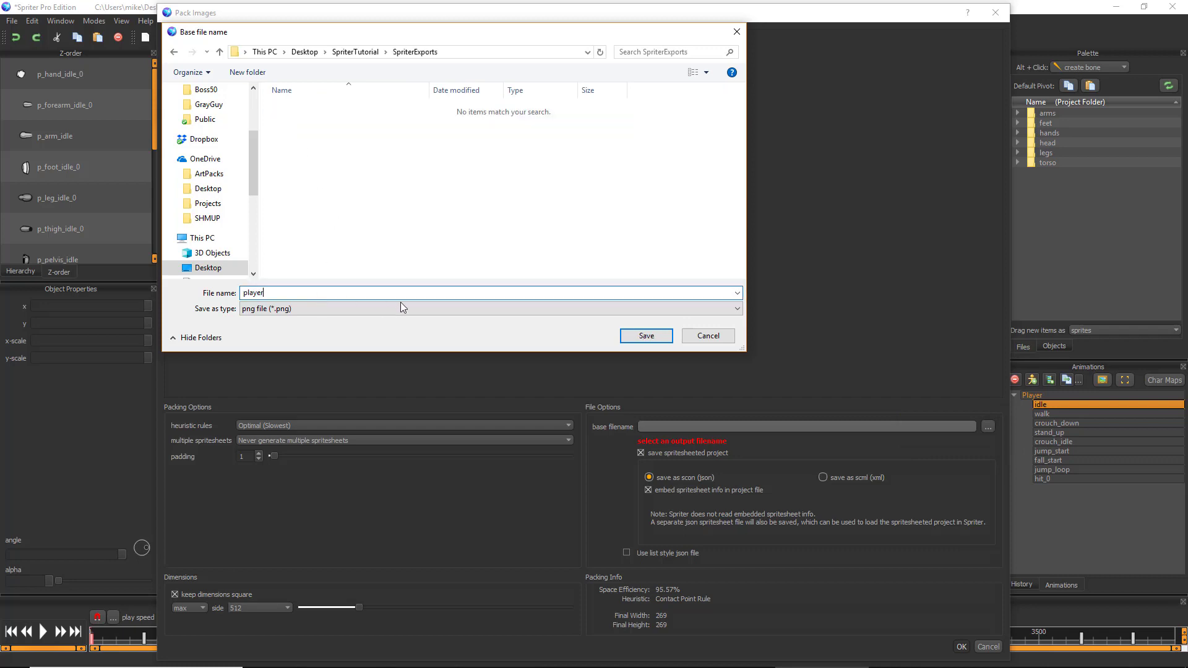
left_click(646, 336)
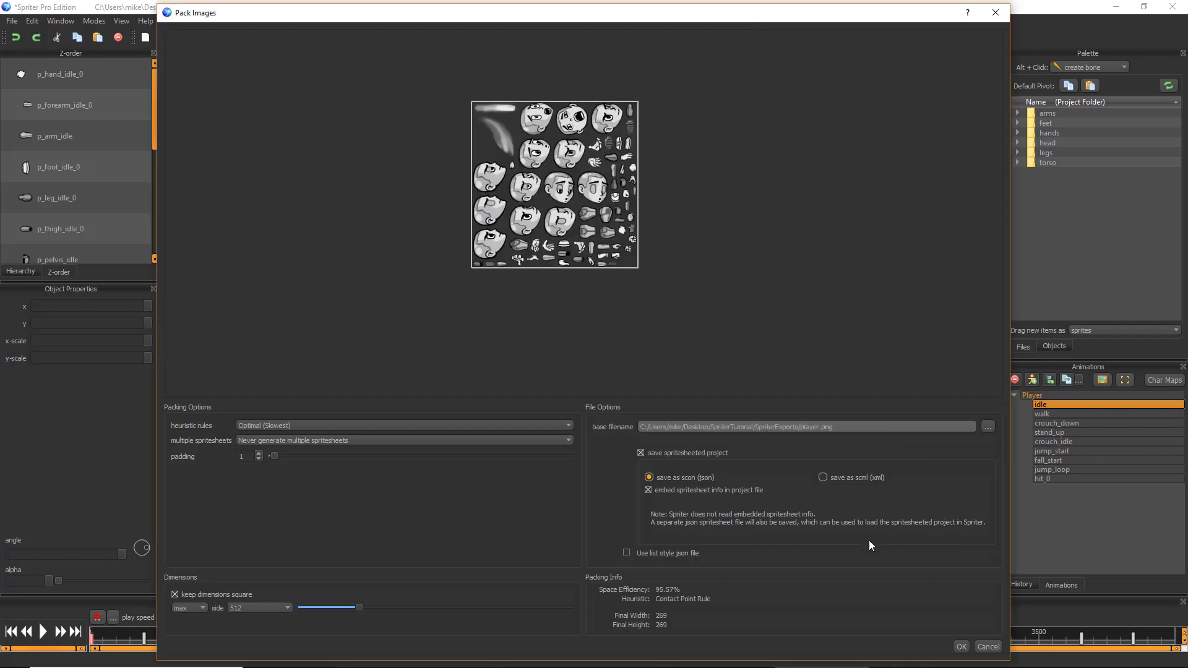
left_click(960, 647)
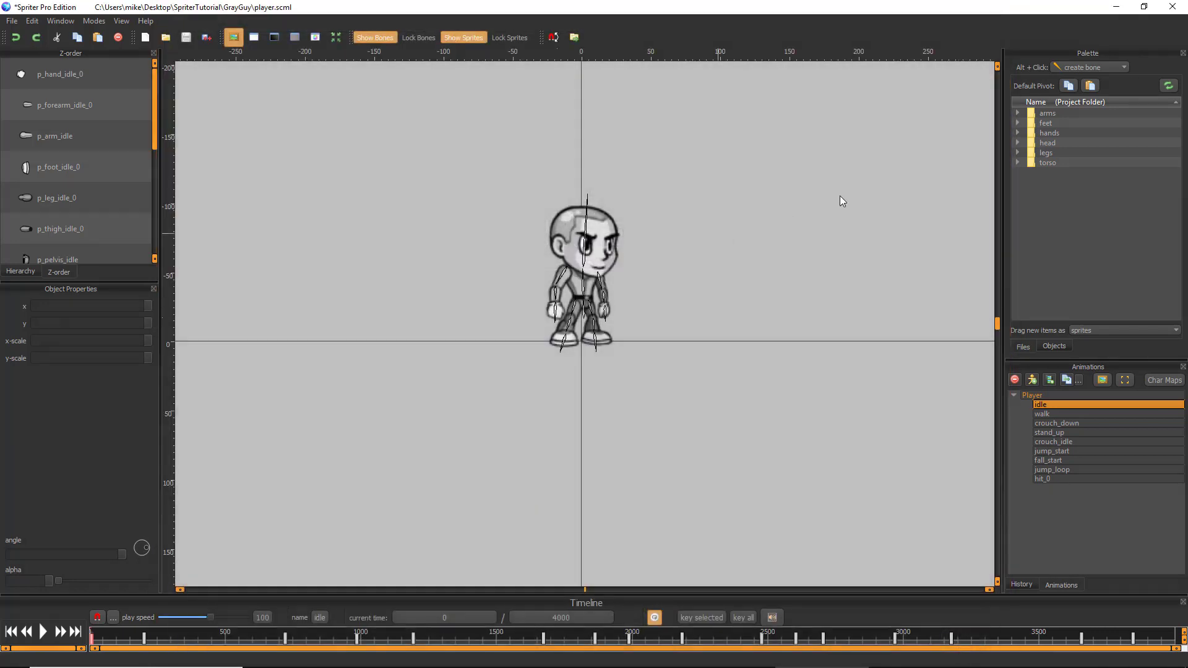
- Minimize Spriter and open the SpriterExports folder inside the desktop's SpriterTutorial folder to examine the exported files
left_click(1116, 6)
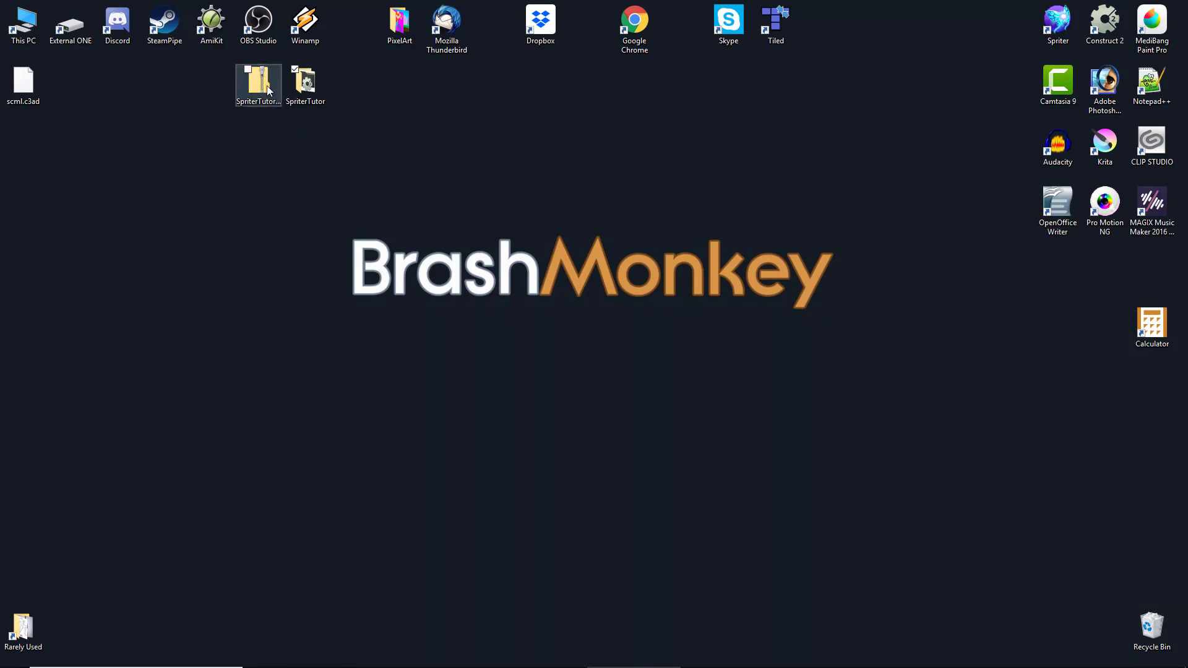
double_click(295, 91)
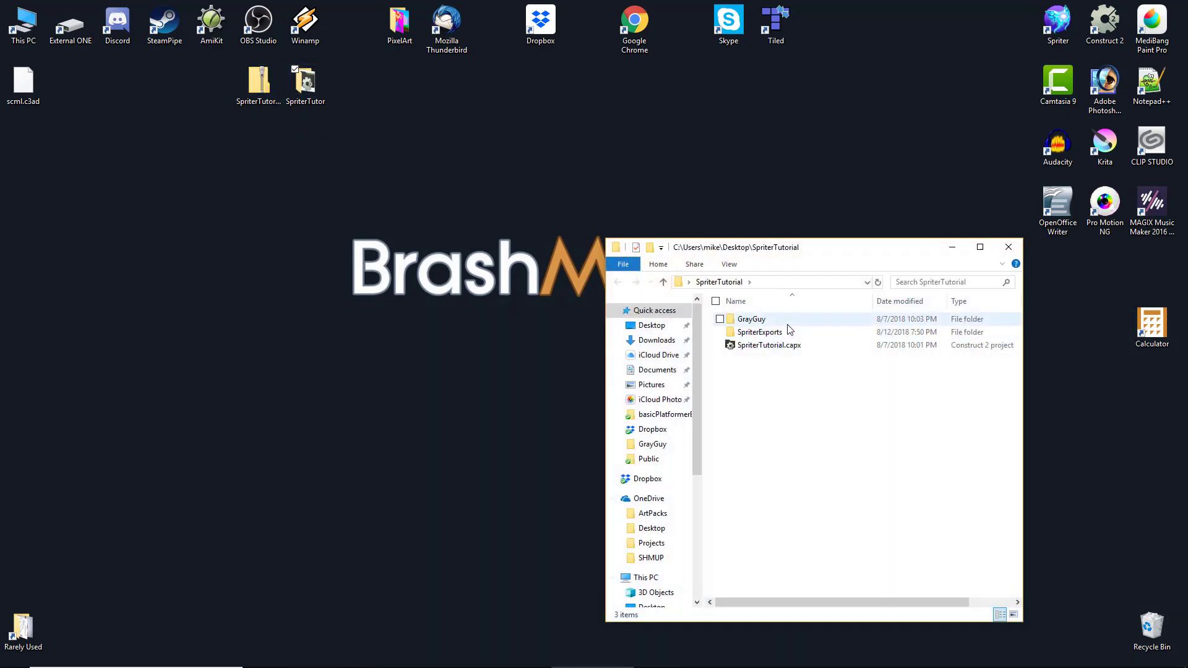
double_click(755, 333)
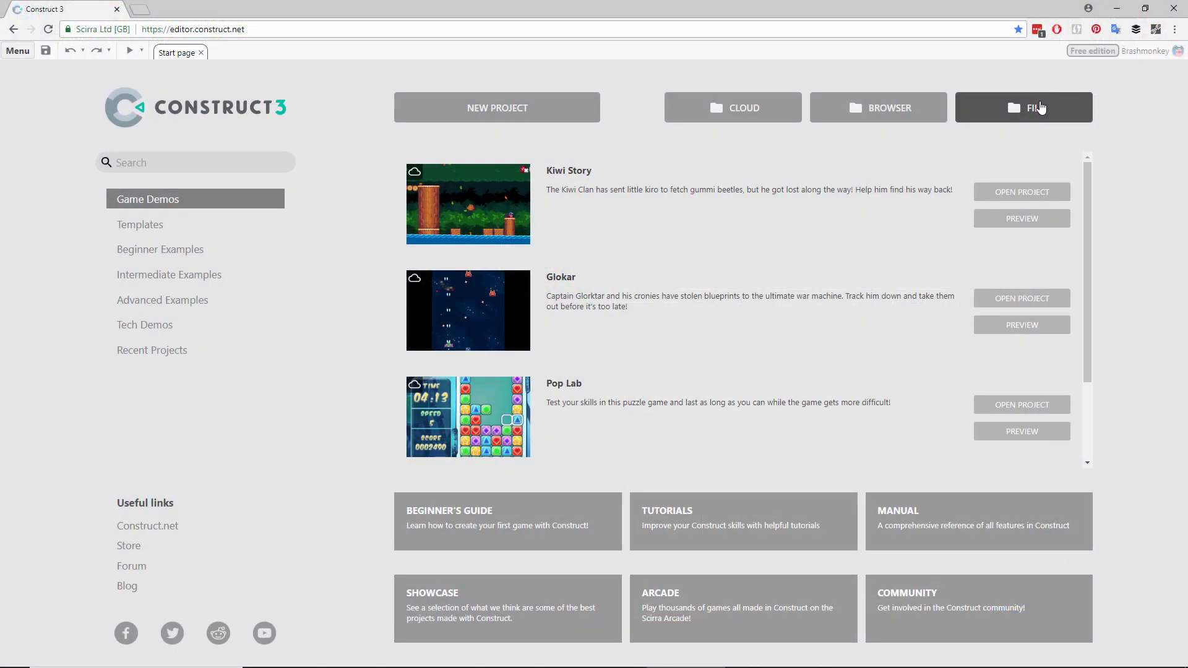
- Open SpriterTutorial.capx in Construct 3 and select the PlayerRectSprite on the PlatformerEngine layout to examine its behaviors
left_click(1040, 108)
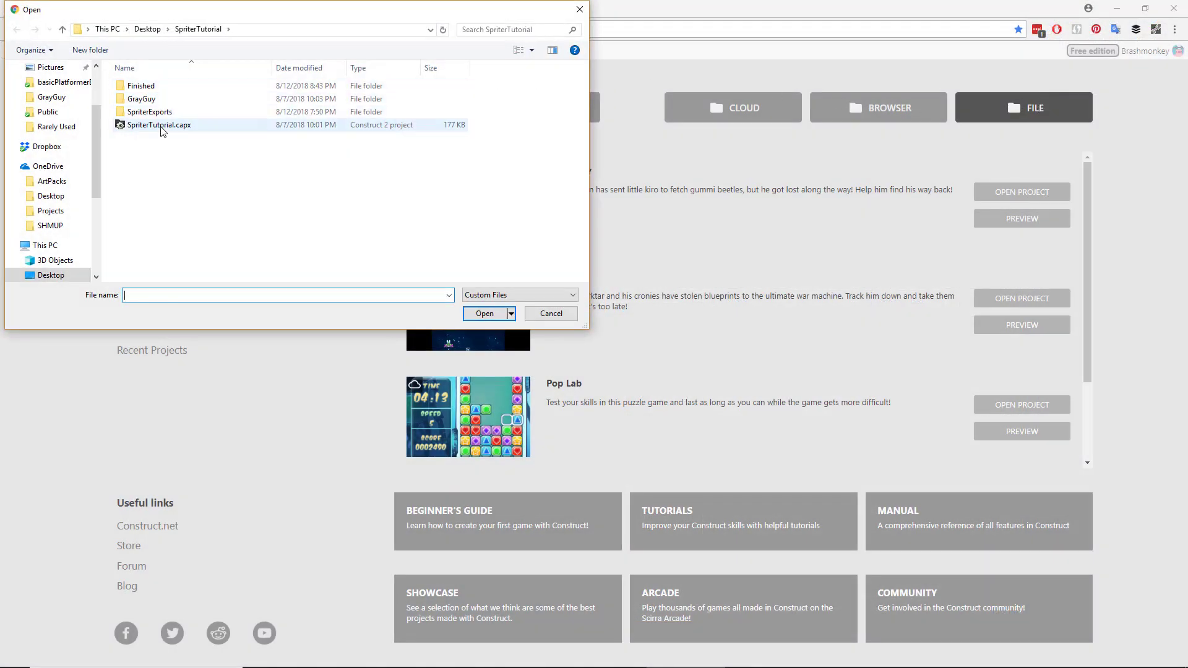
double_click(159, 125)
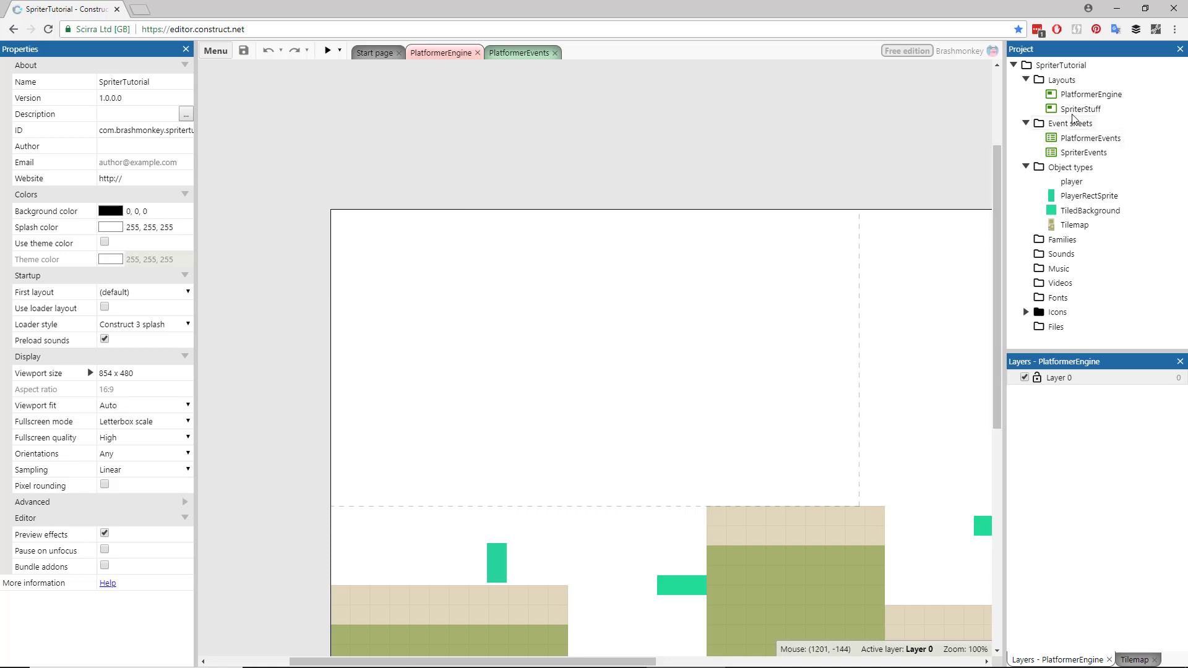
middle_click_drag(583, 419, 529, 237)
left_click(456, 313)
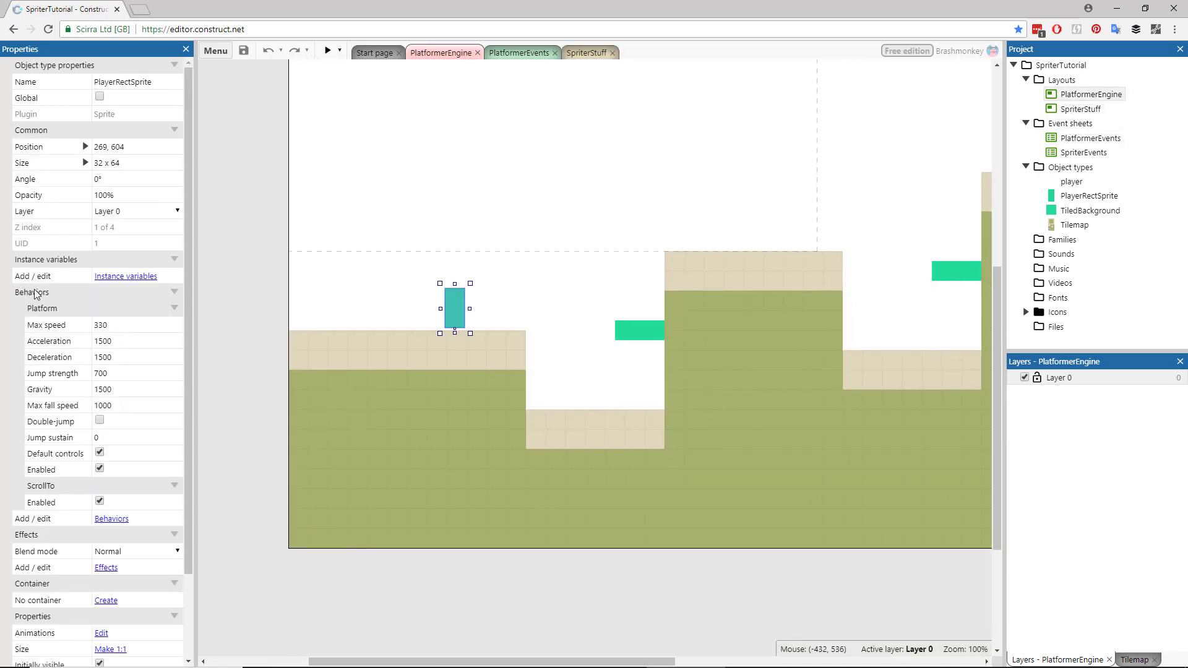
- Preview the PlatformerEngine layout, test the player rectangle's movement, and close the preview window
left_click(328, 54)
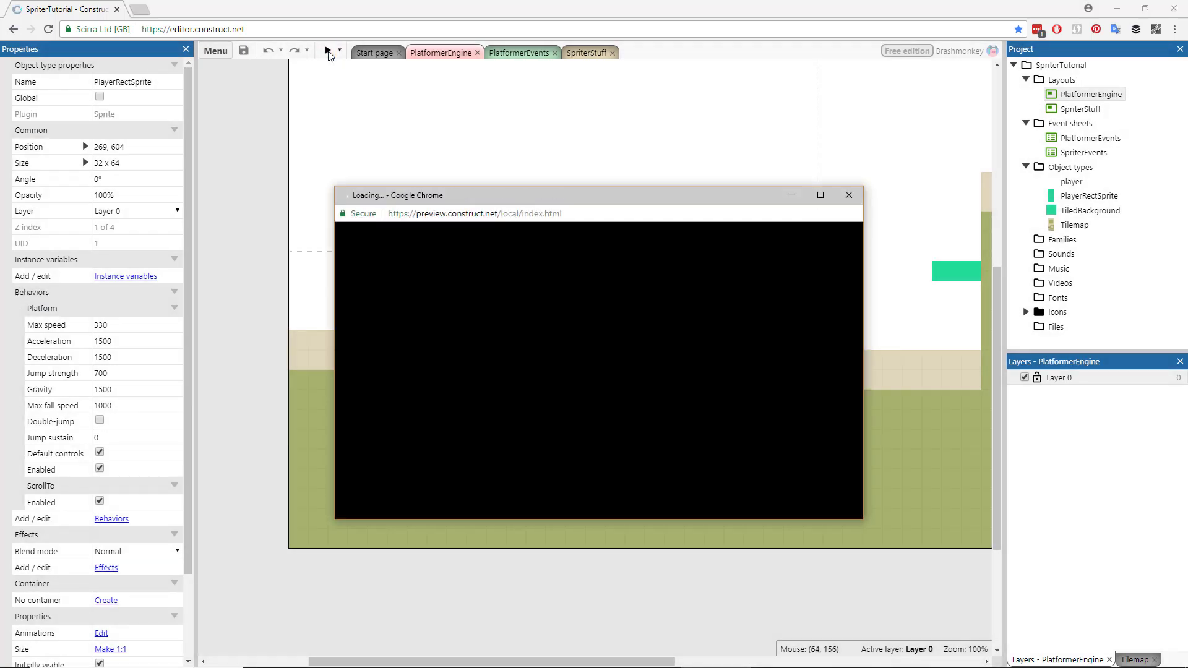
key("Right")
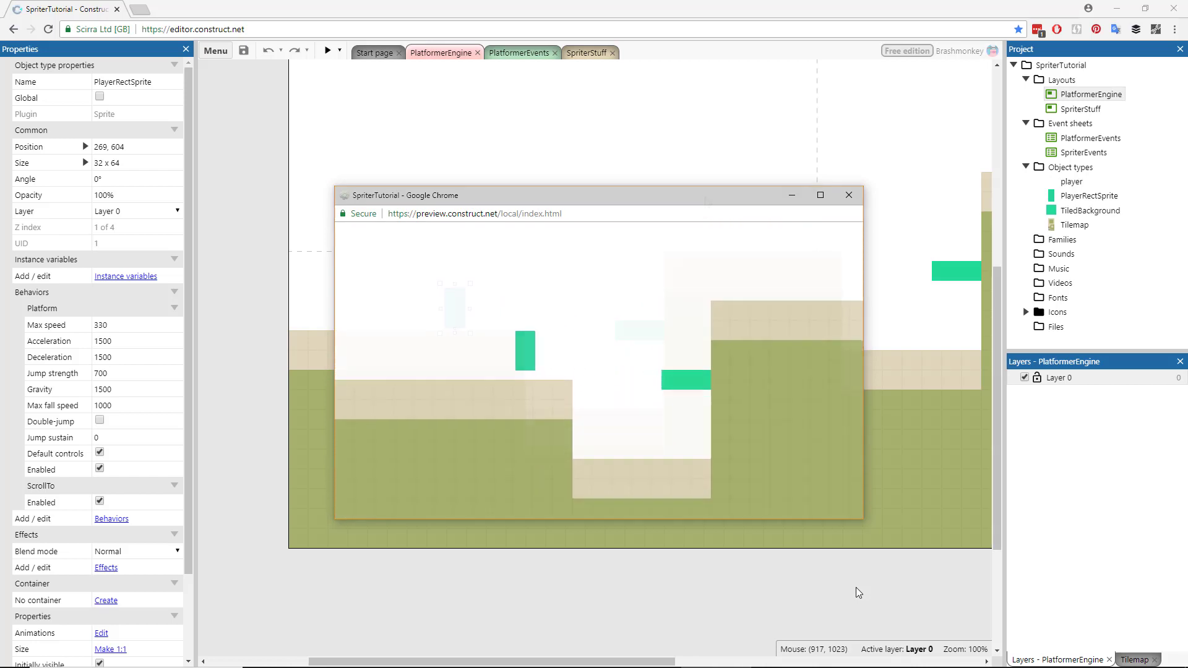
left_click(849, 195)
- Open the SpriterStuff layout and insert a new Scml object in the upper part of the layout
double_click(1081, 109)
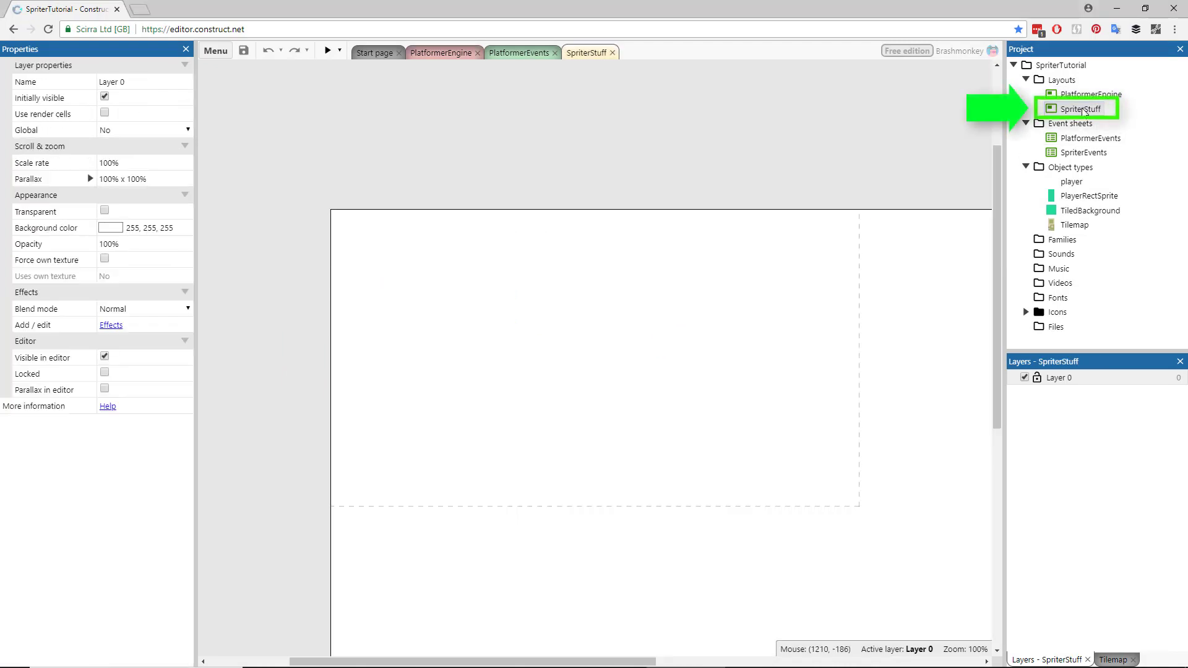
double_click(546, 313)
scroll(545, 319, "down", 3)
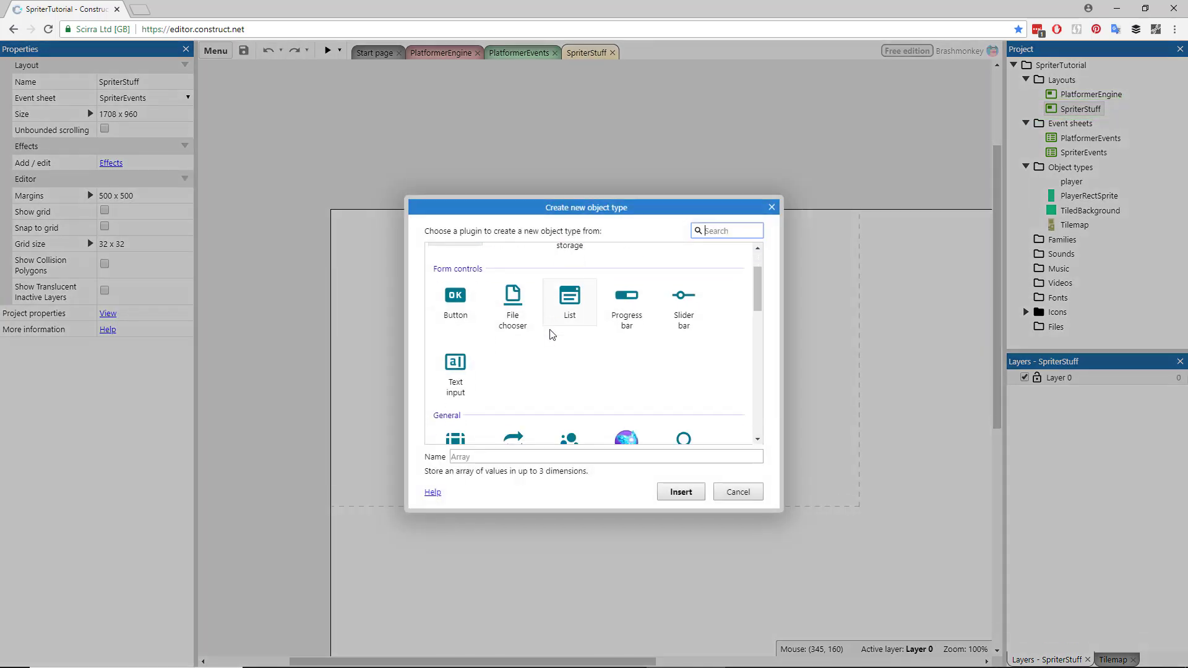
left_click(638, 323)
double_click(640, 323)
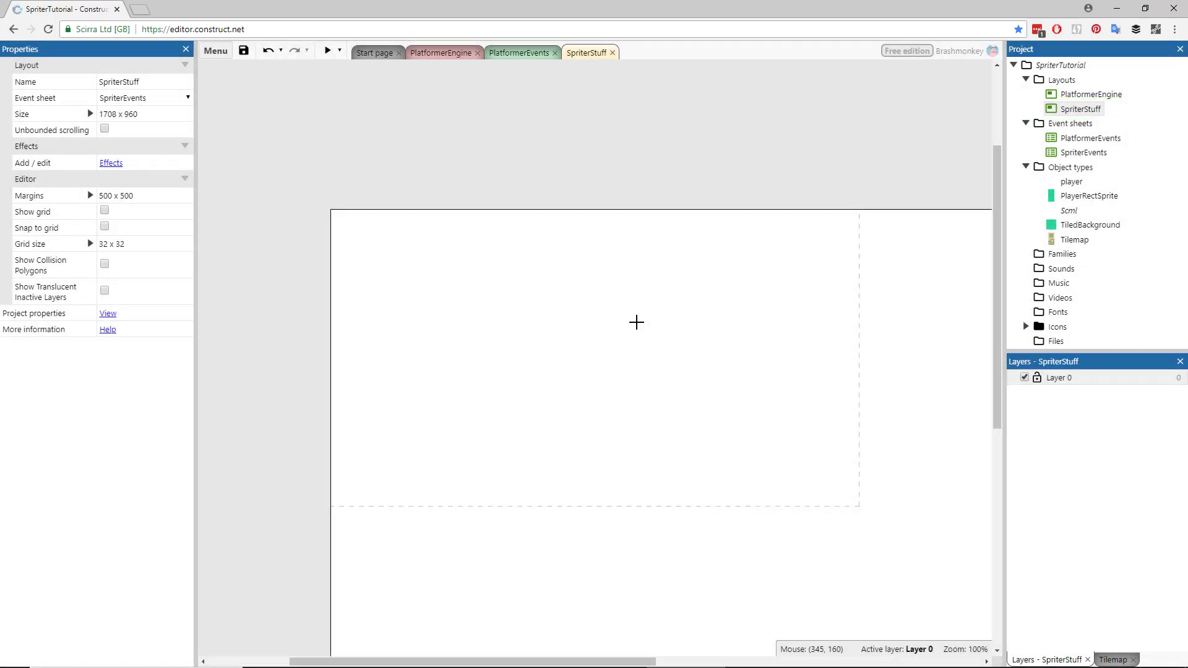
left_click(554, 310)
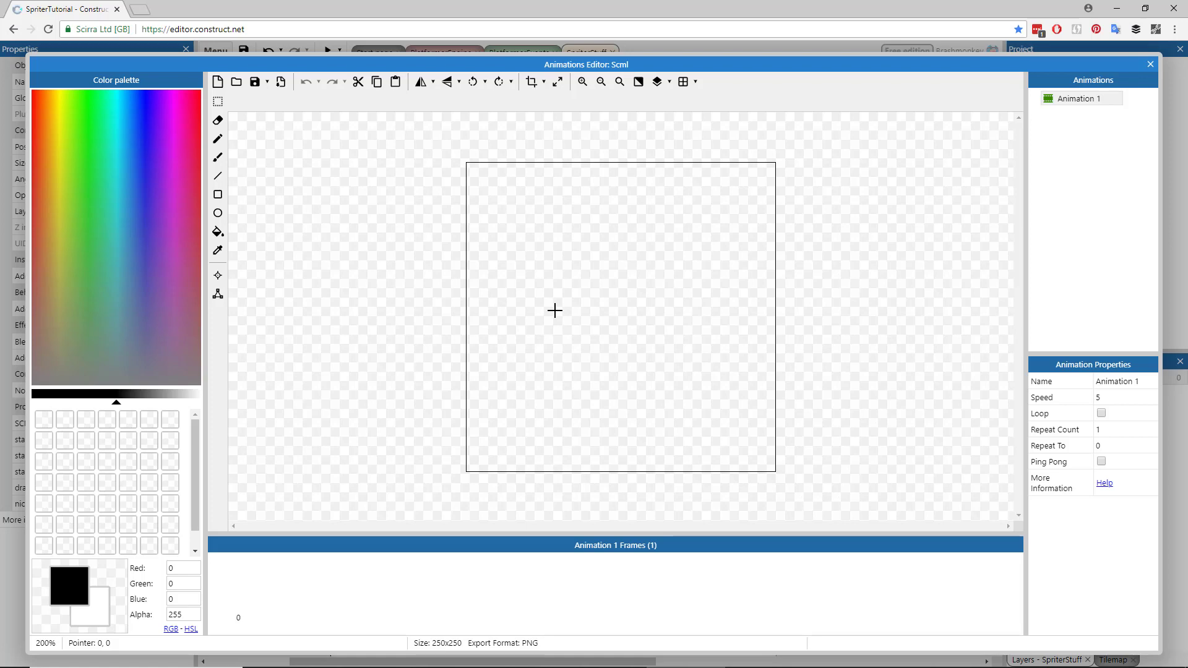
- Load player.png from the SpriterExports folder as the Scml object's image and close the animations editor
left_click(236, 83)
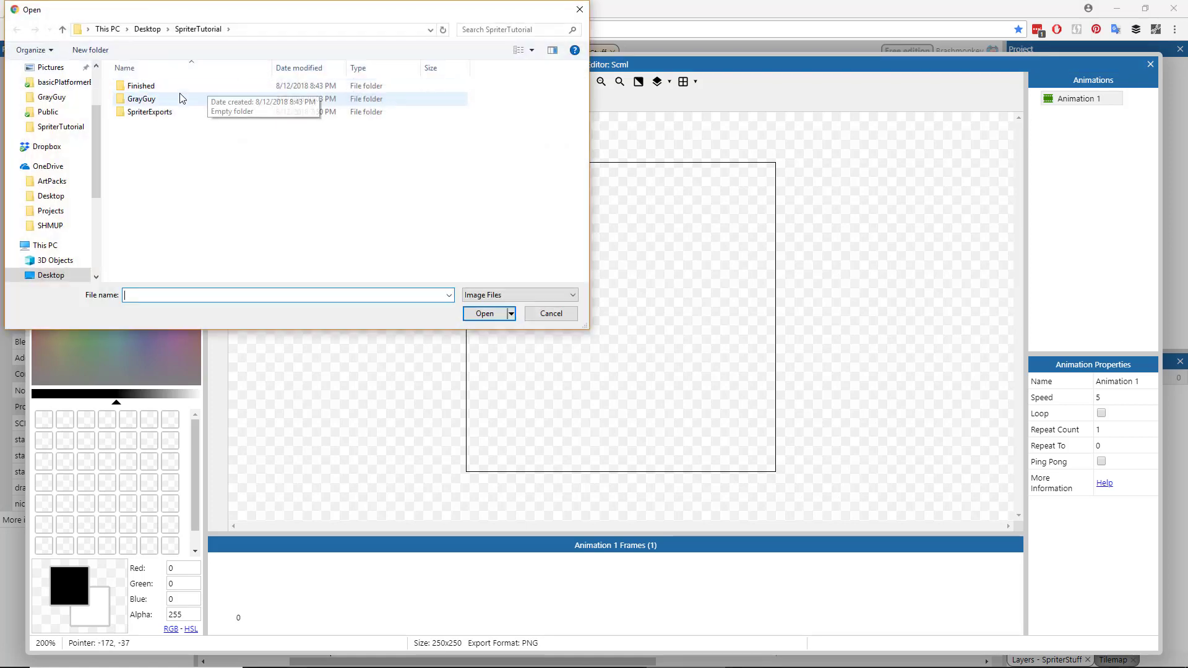
double_click(150, 113)
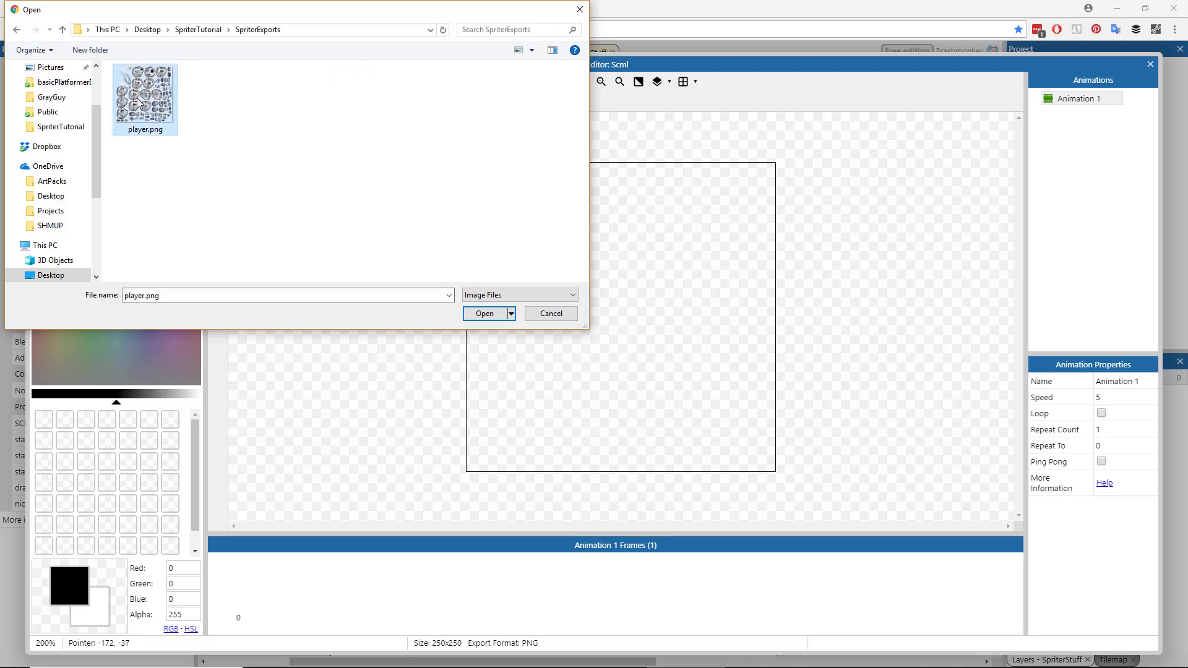
left_click(138, 103)
double_click(138, 102)
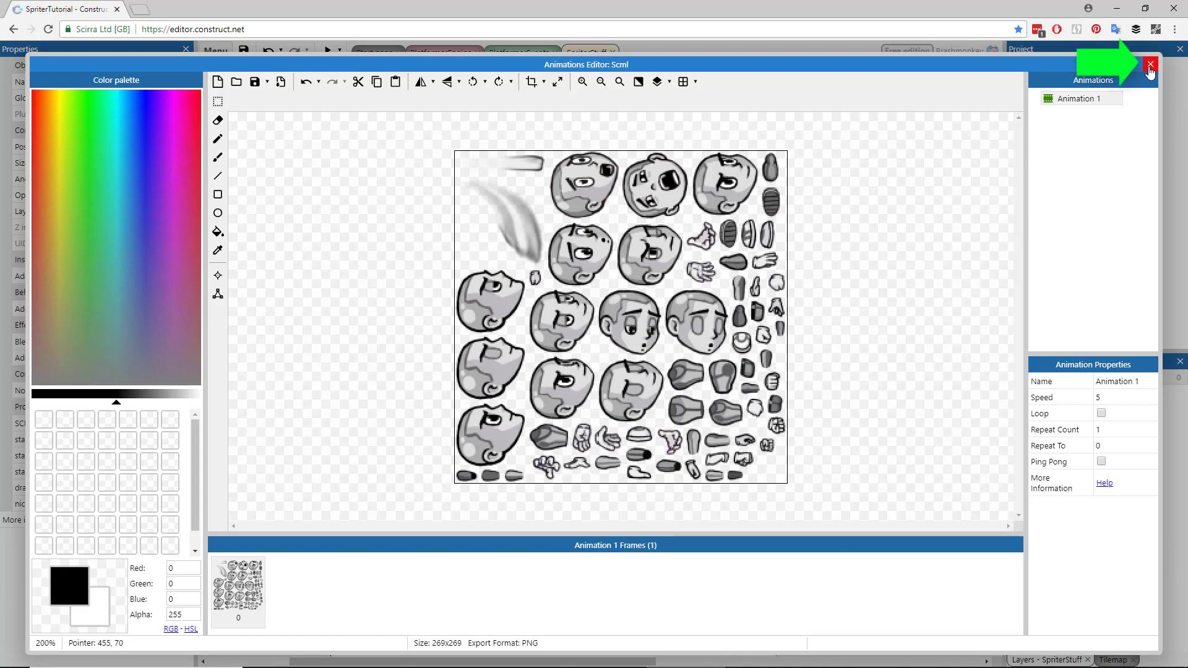
left_click(1151, 65)
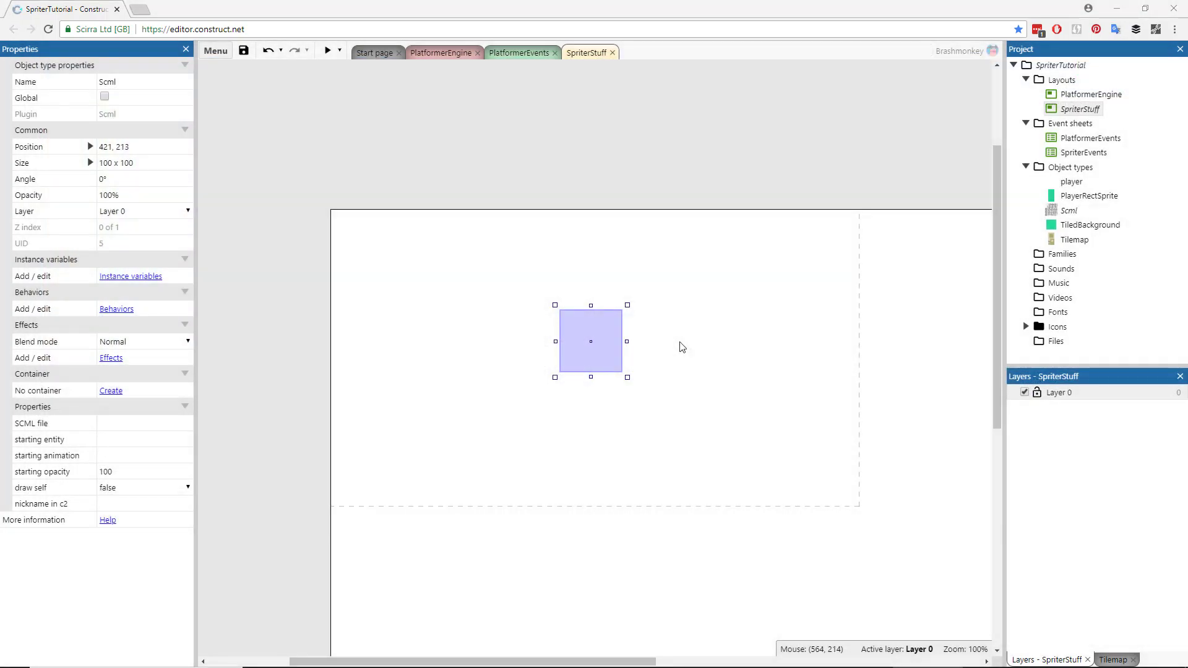
- Import player.scon from the SpriterExports folder into the project's Files folder
right_click(1042, 341)
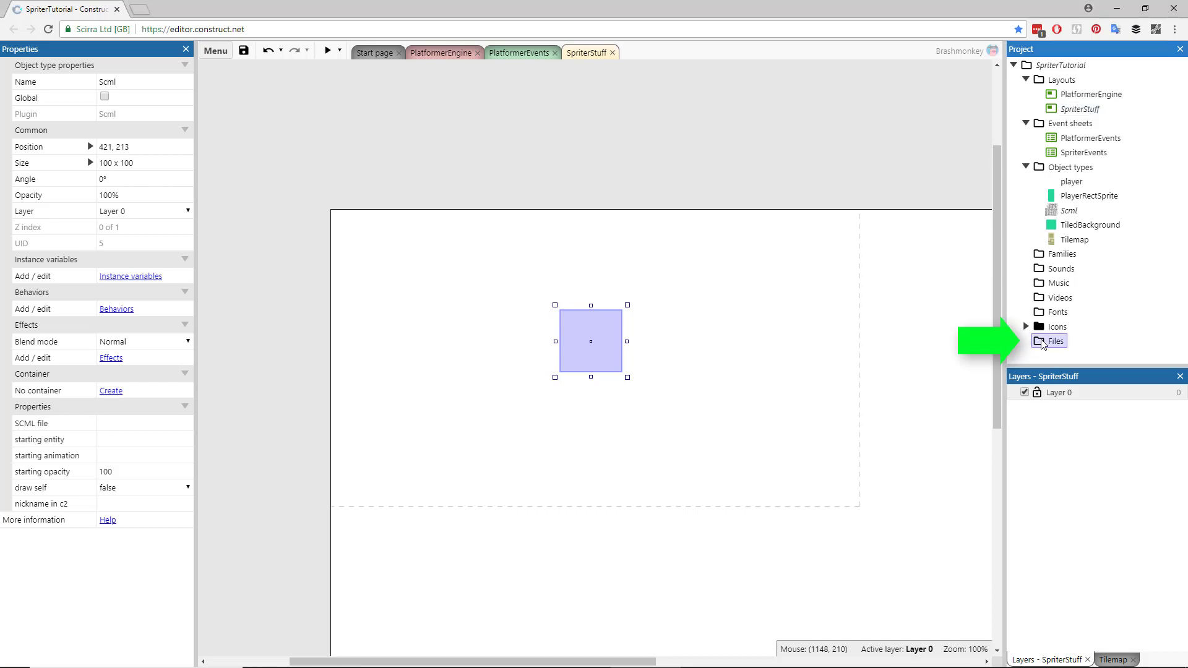
left_click(1082, 370)
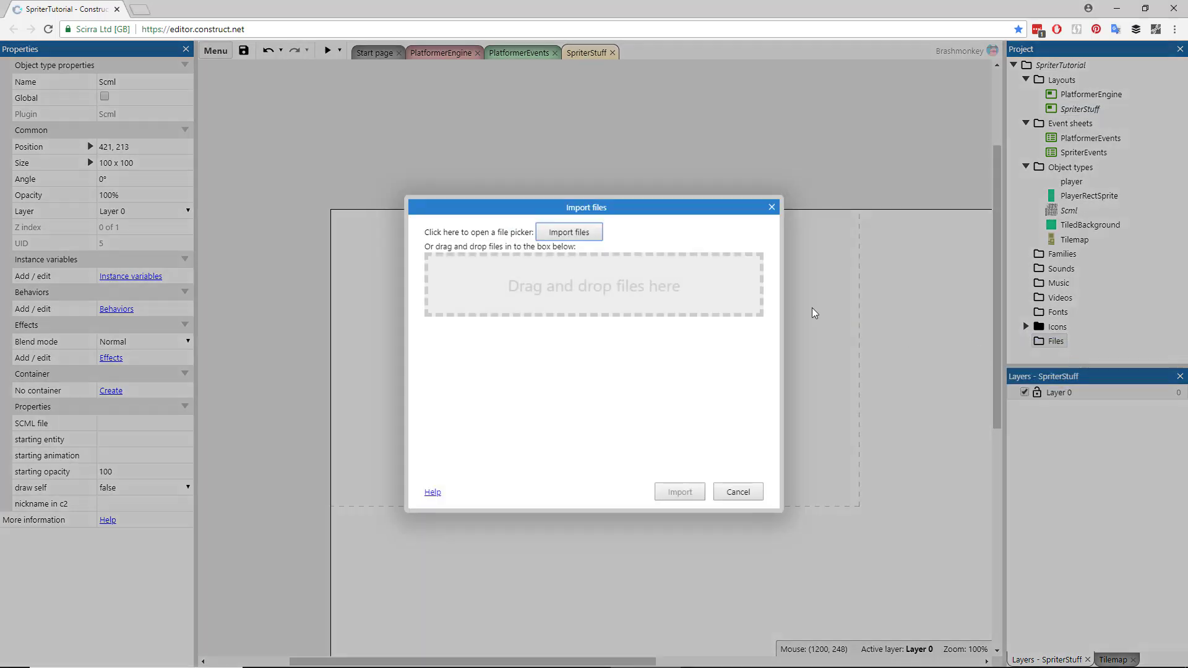
left_click(569, 233)
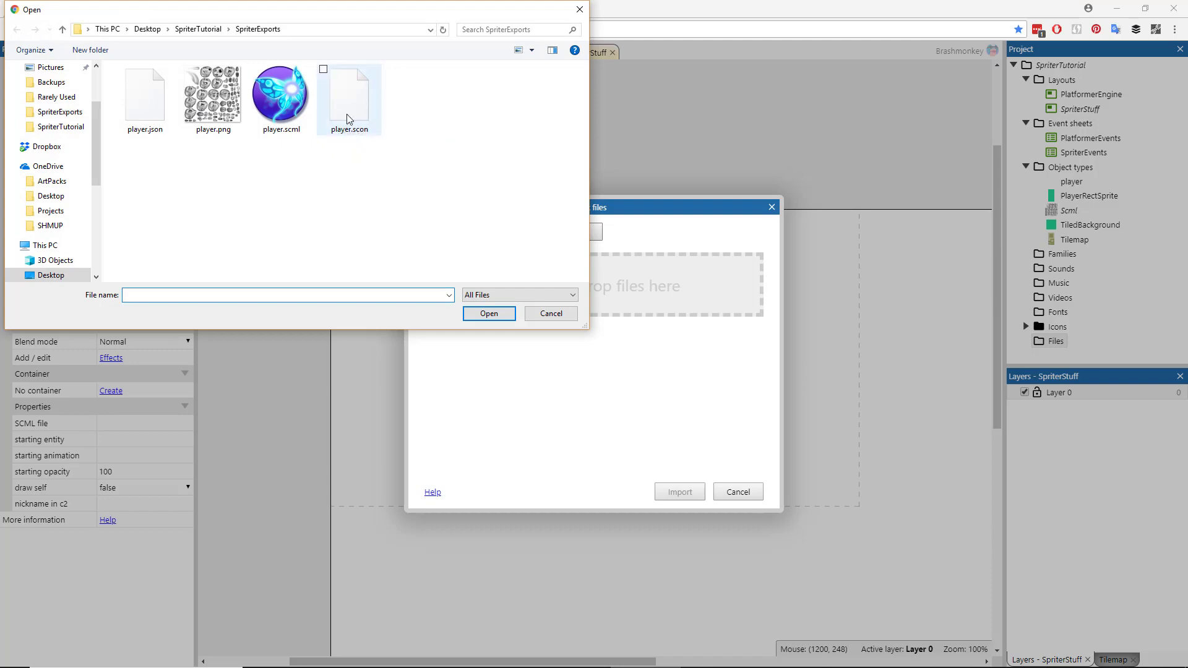
double_click(349, 101)
left_click(681, 490)
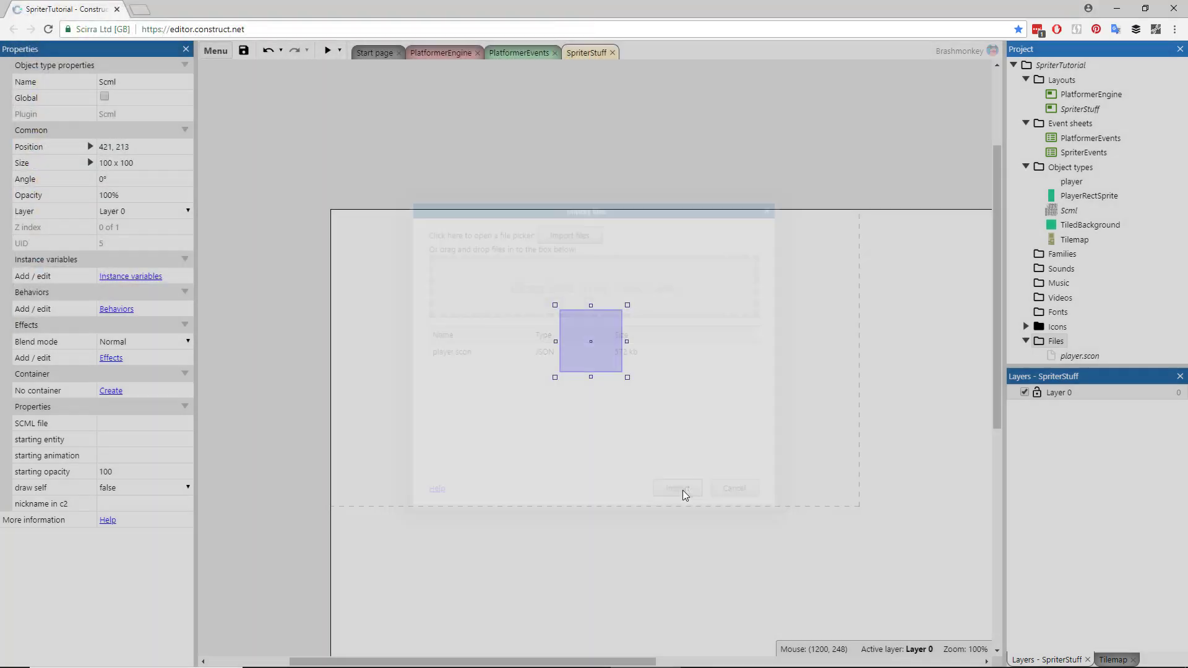
- Set the Scml object's SCML file to player.scon and draw self to true, and preview the SpriterStuff layout
left_click(126, 417)
type("player.scon")
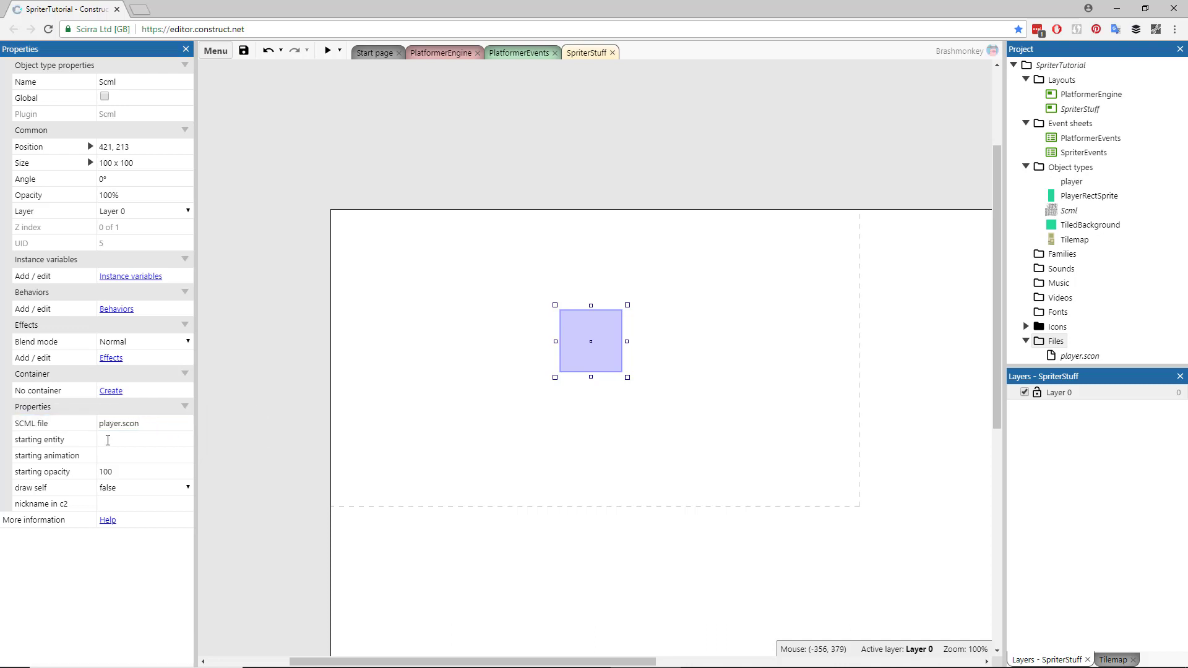
left_click(143, 424)
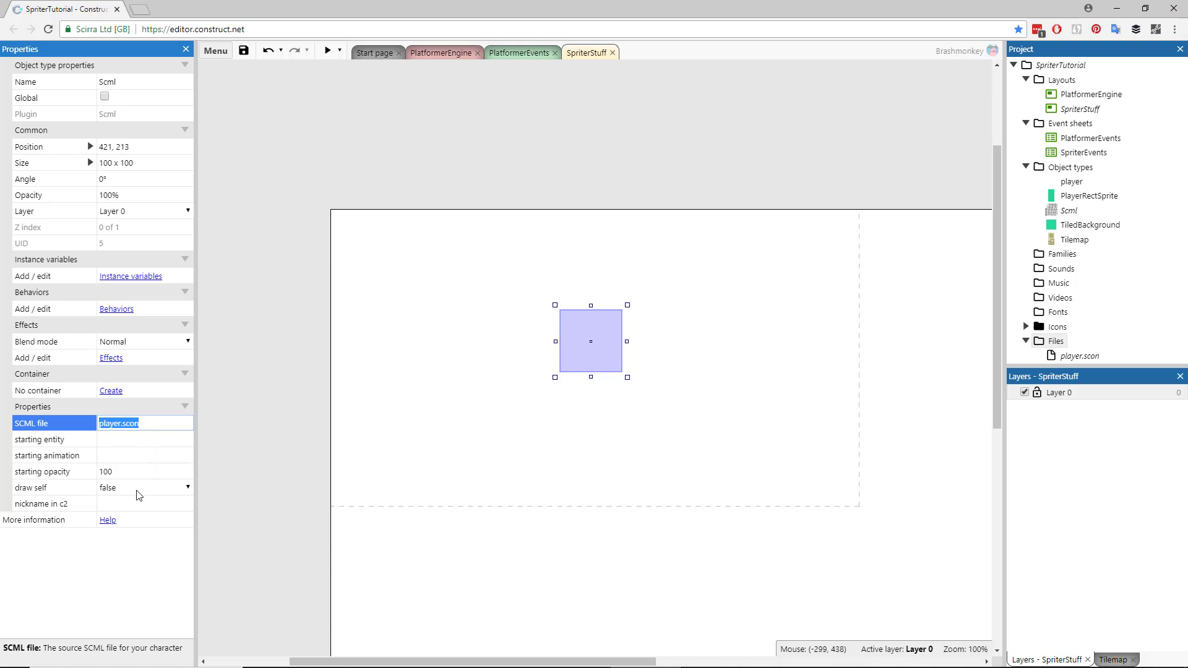
left_click(183, 486)
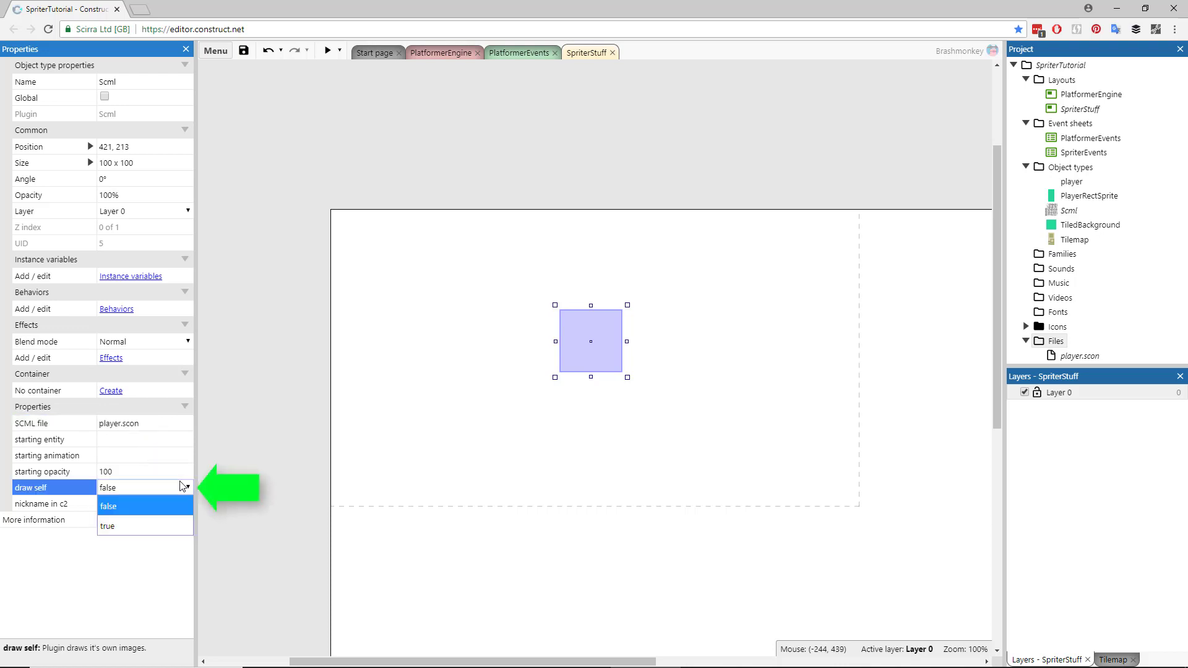
left_click(150, 527)
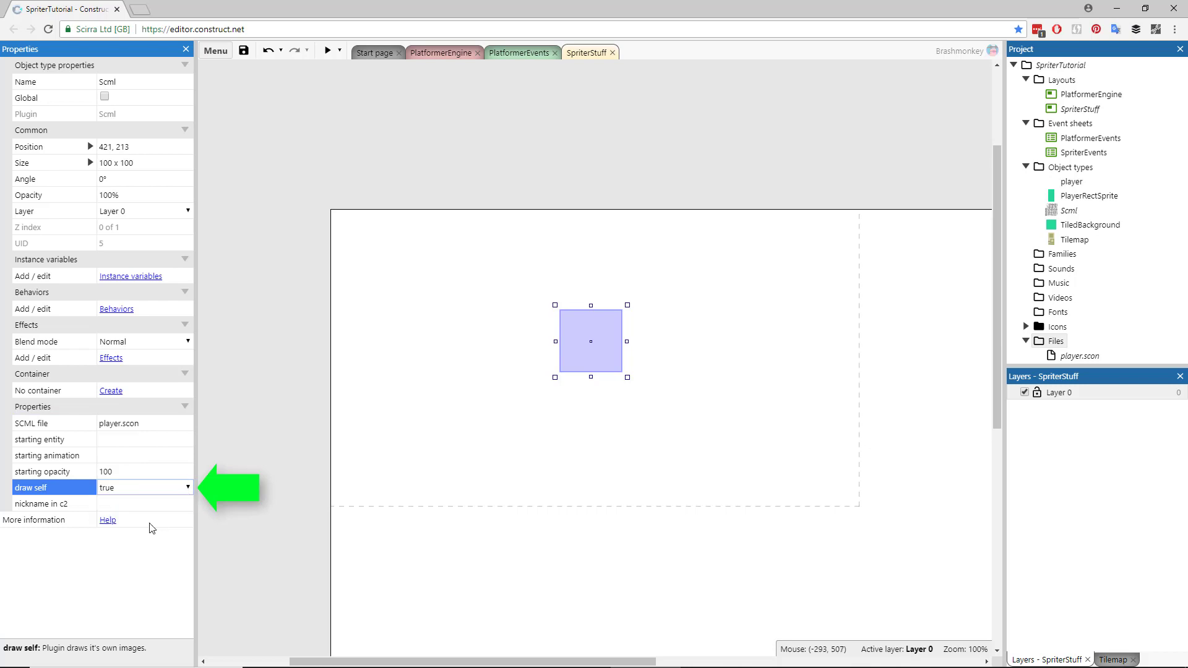
left_click(610, 340)
left_click(327, 50)
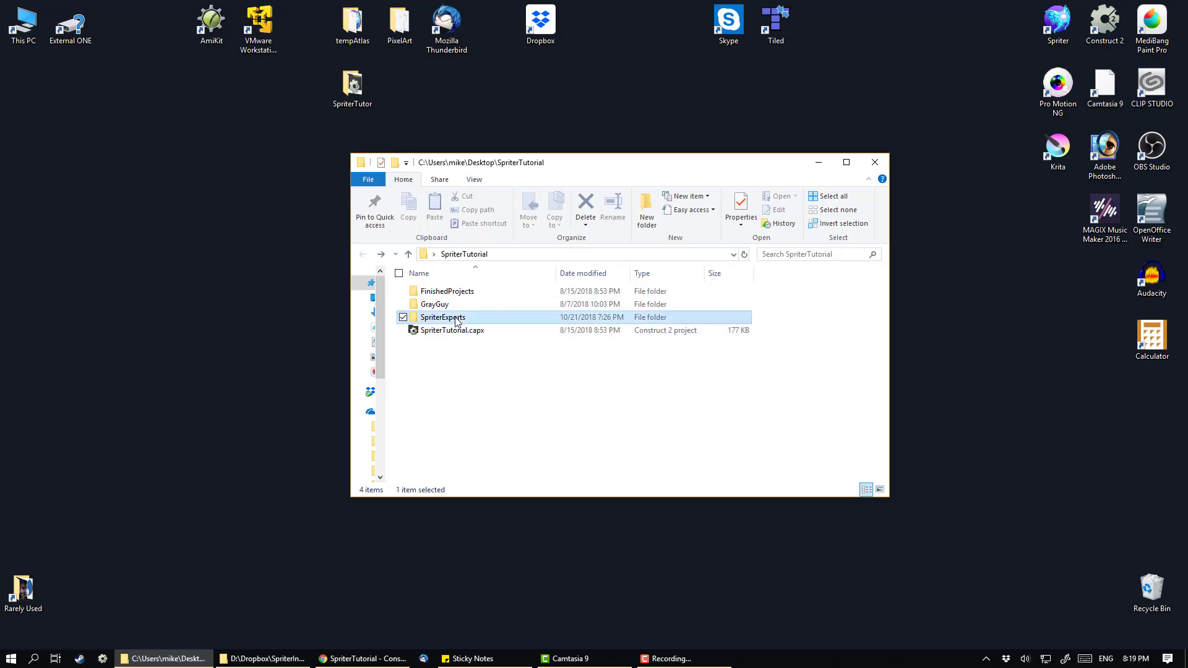
- In File Explorer, compress player.json, player.png and player.scon from the SpriterExports folder into player.zip
double_click(453, 319)
left_click(438, 304)
left_click(438, 292, "shift")
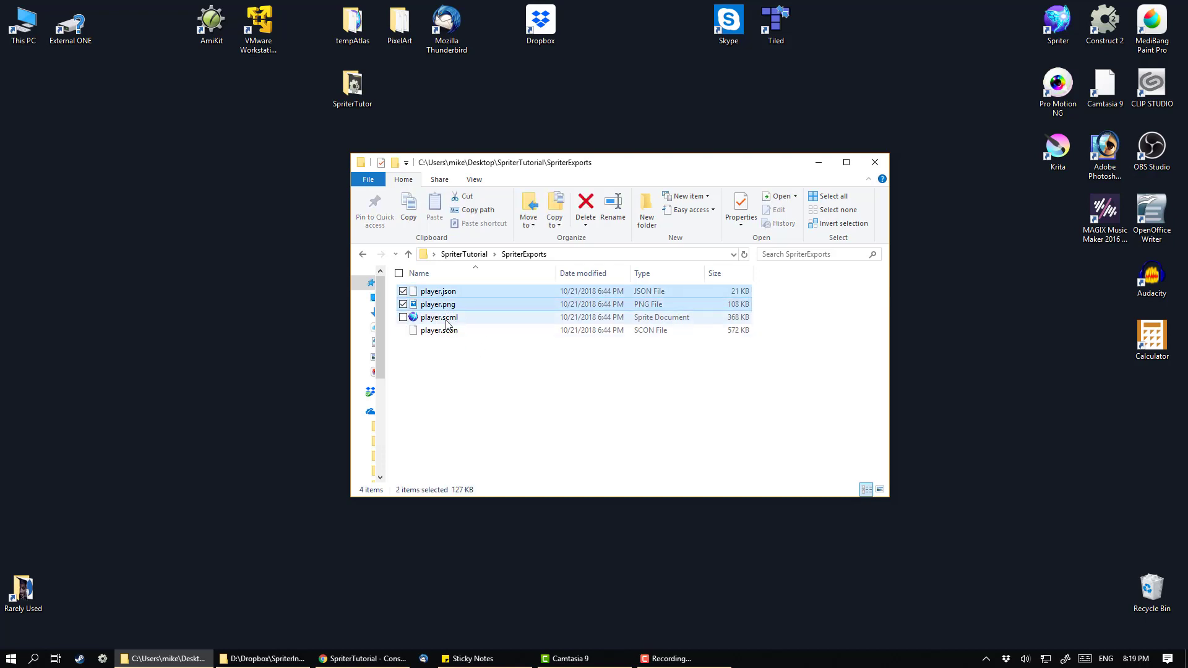
left_click(440, 331, "ctrl")
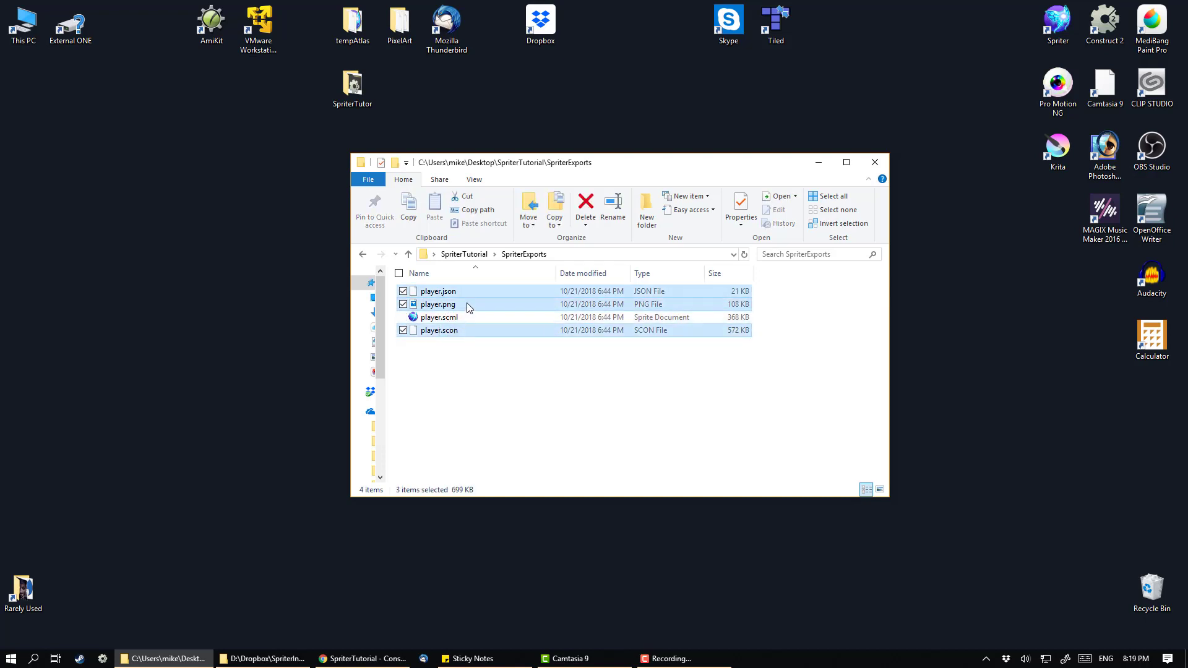
right_click(441, 334)
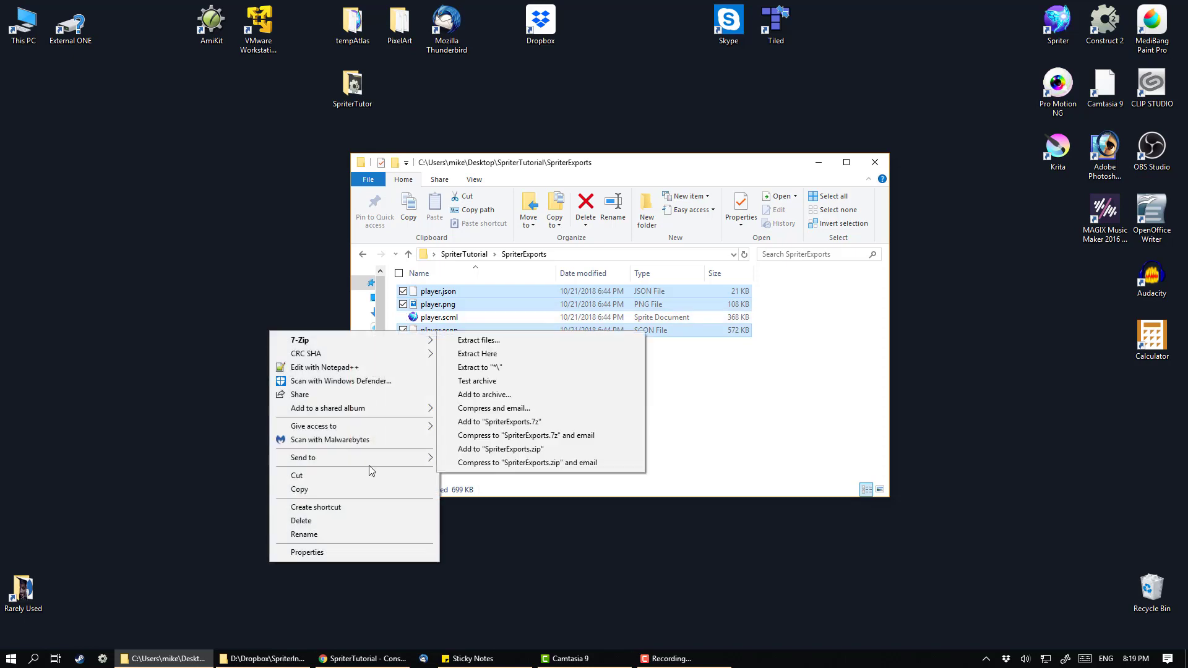
mouse_move(372, 458)
left_click(500, 473)
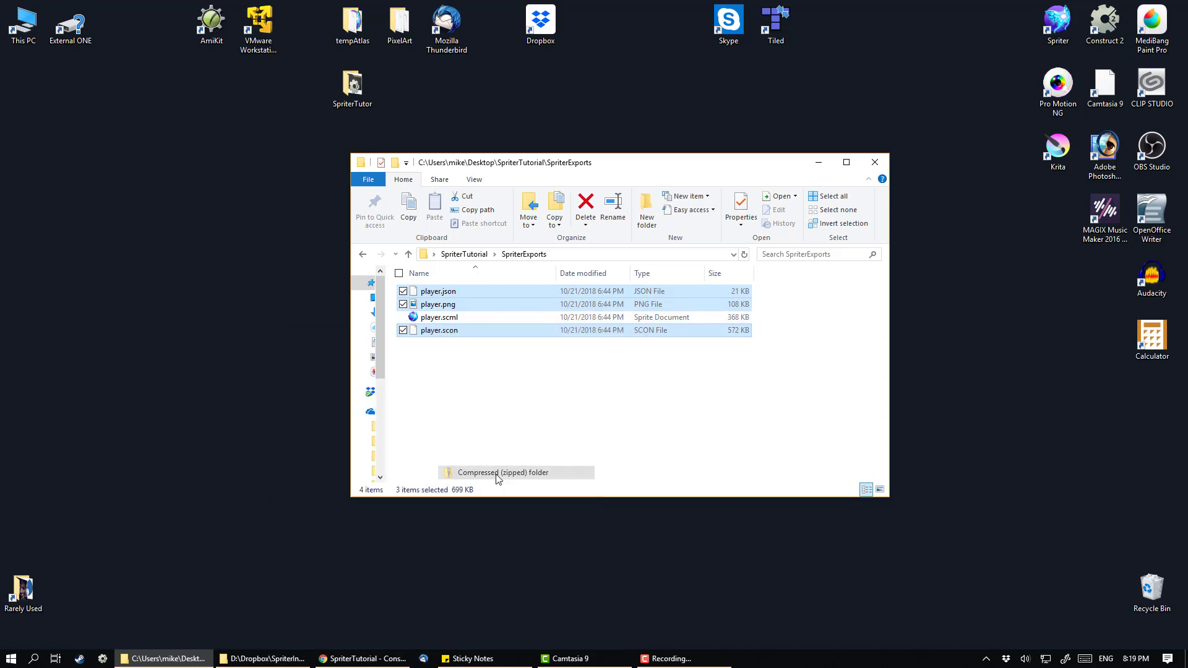
left_click(509, 397)
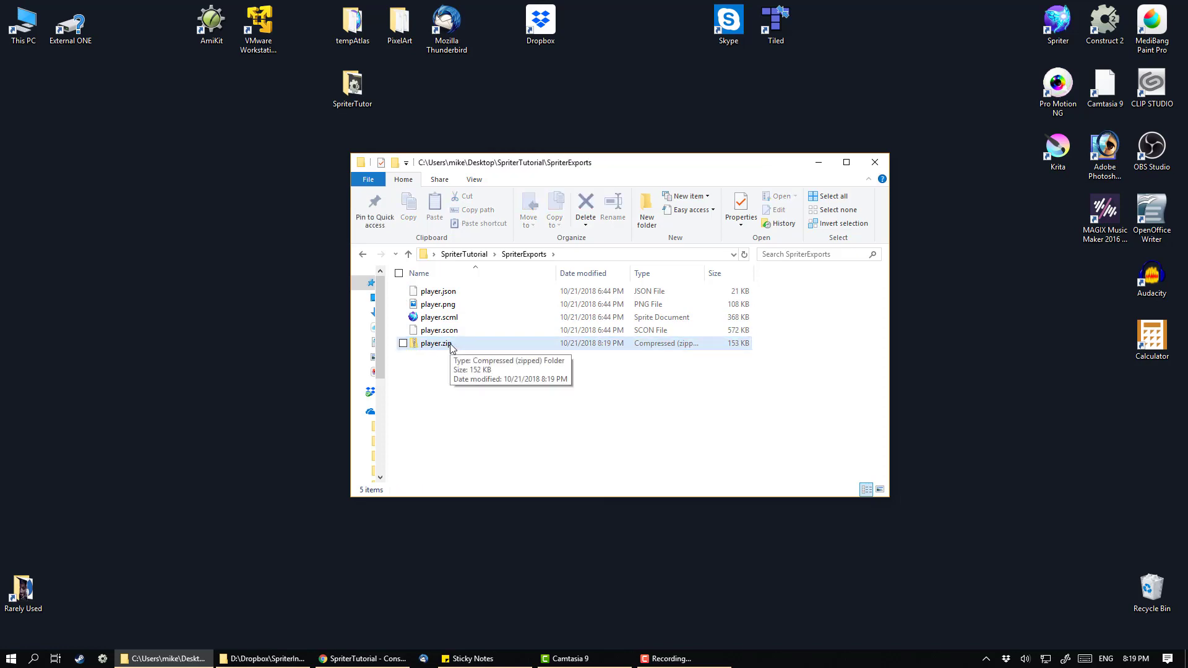
- Switch to Construct 3, open the SpriterStuff layout and bring player.zip from the SpriterExports folder onto it
left_click(436, 344)
key("alt+Tab")
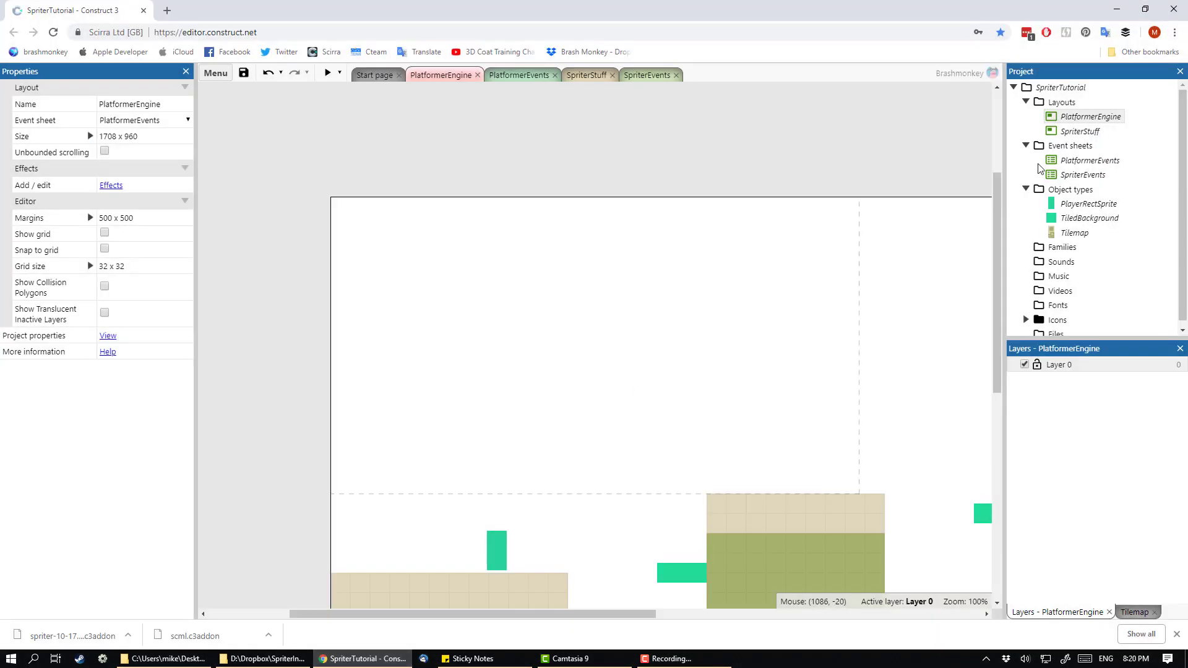
double_click(1090, 132)
left_click(554, 493)
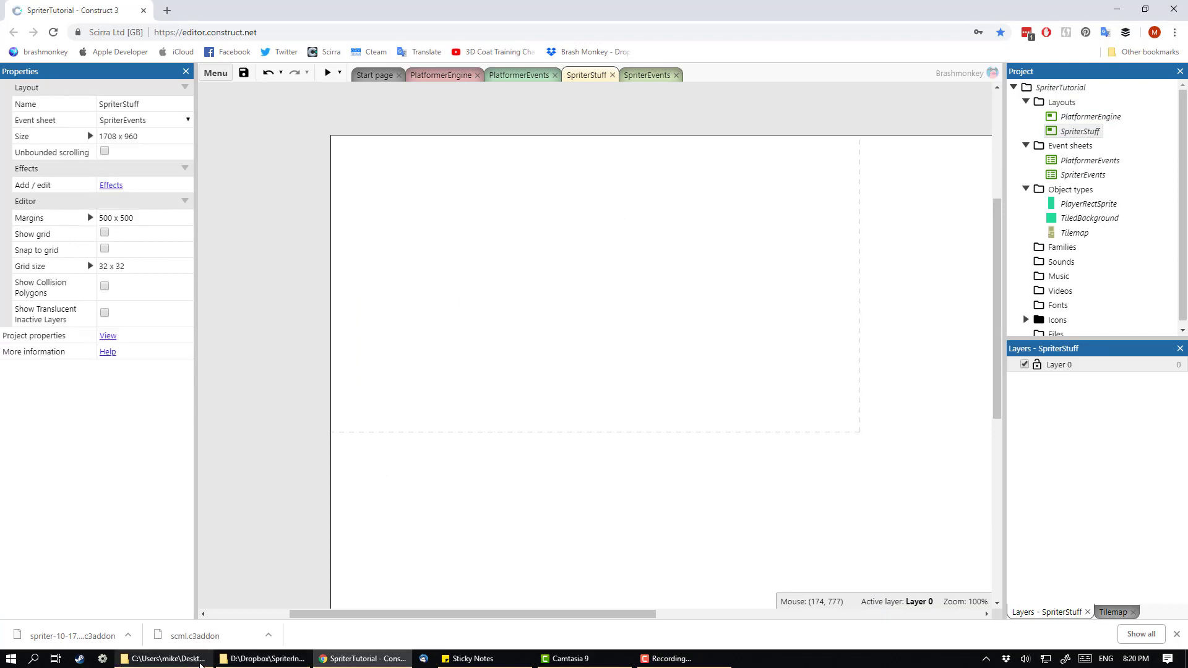
key("alt+Tab")
left_click_drag(441, 347, 499, 544)
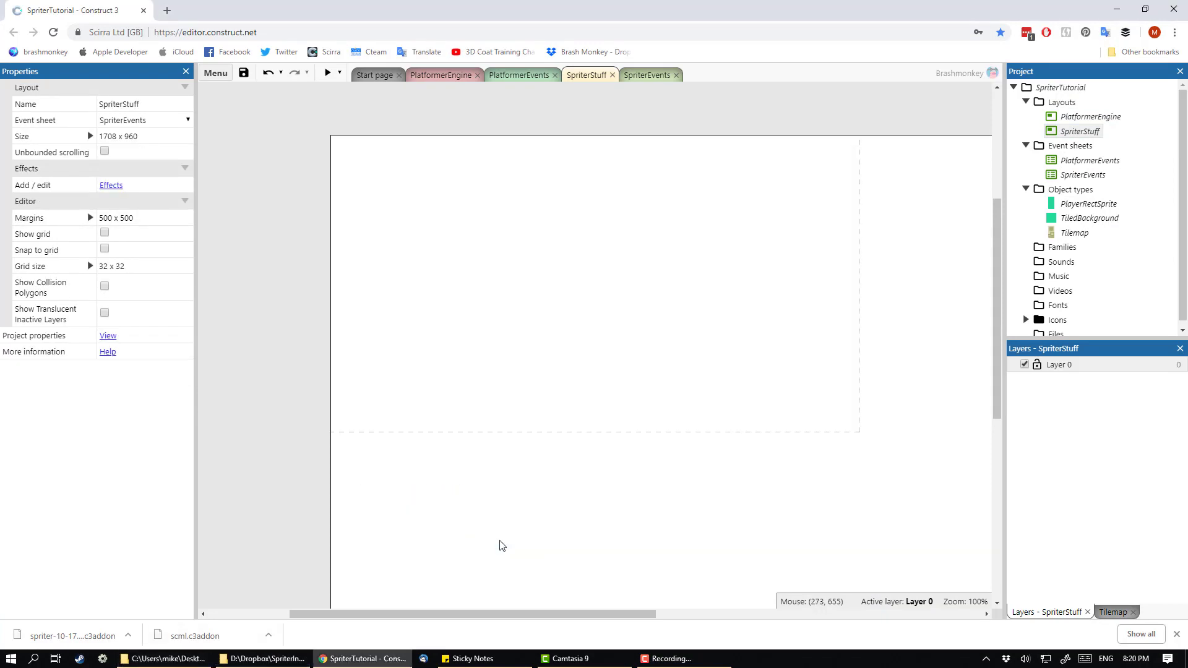
left_click_drag(511, 421, 575, 197)
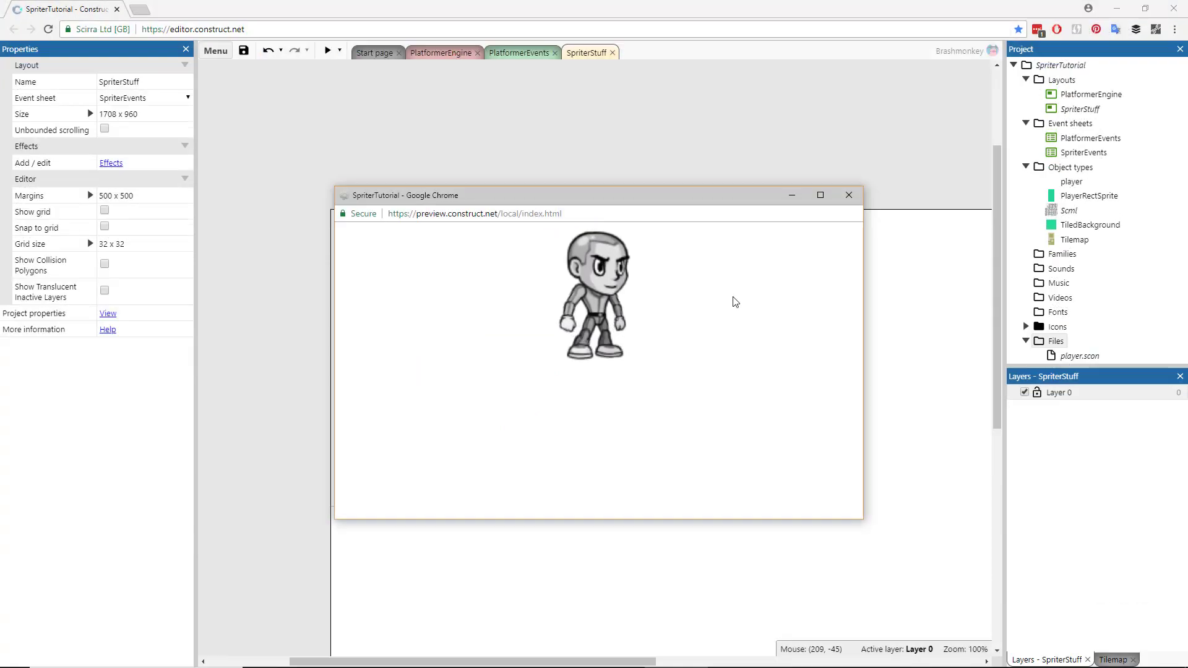
- Close the preview window and add a System On start of layout event to the PlatformerEvents sheet
left_click(847, 196)
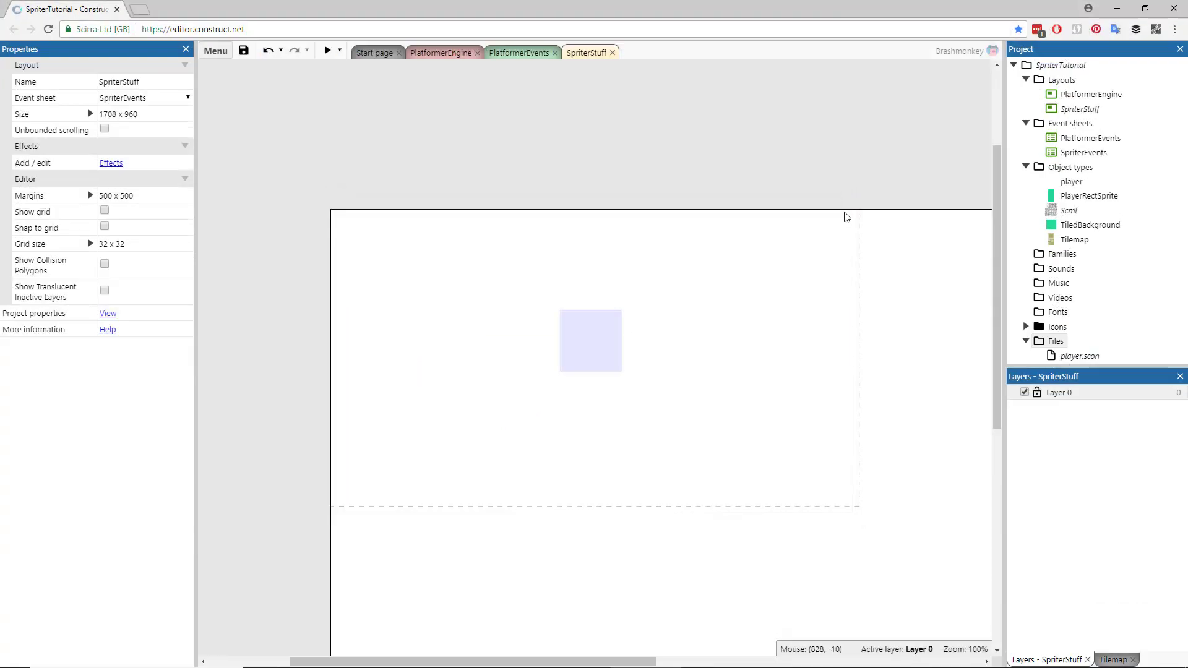
double_click(1084, 139)
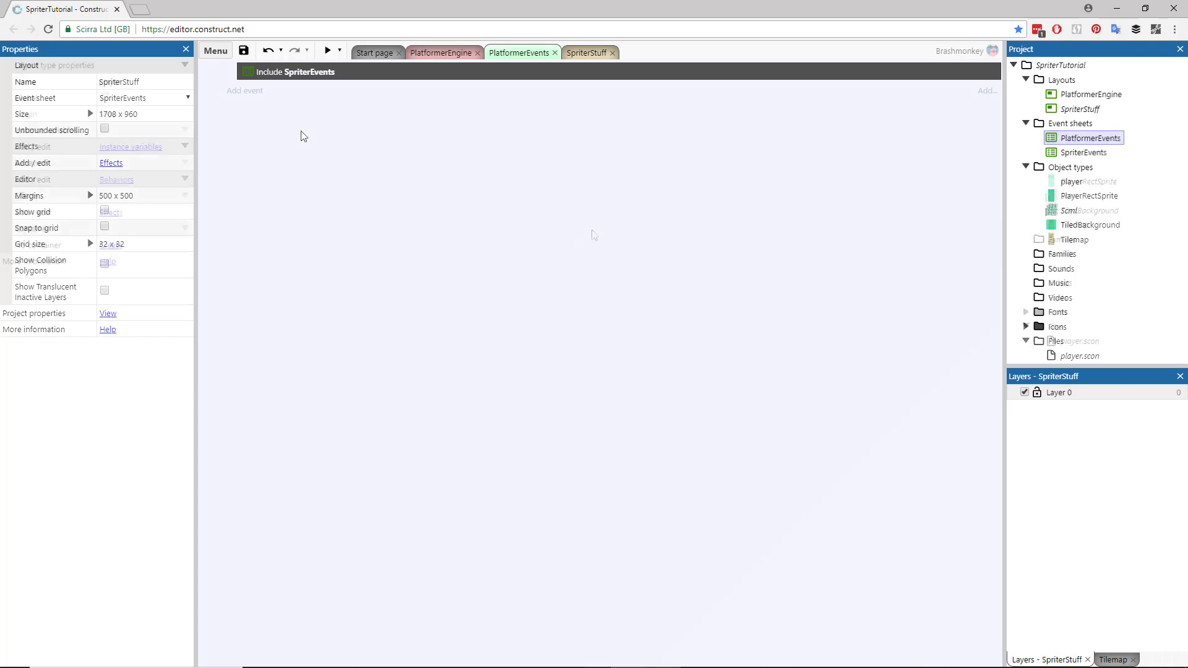
left_click(251, 92)
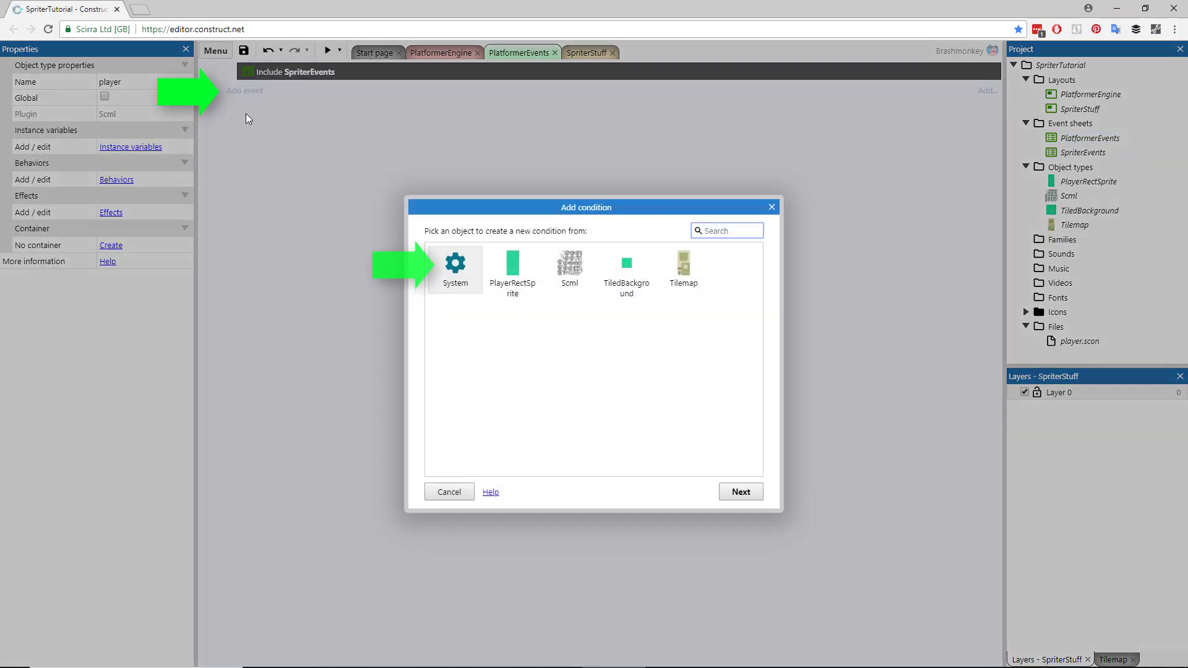
double_click(460, 286)
scroll(474, 353, "down", 4)
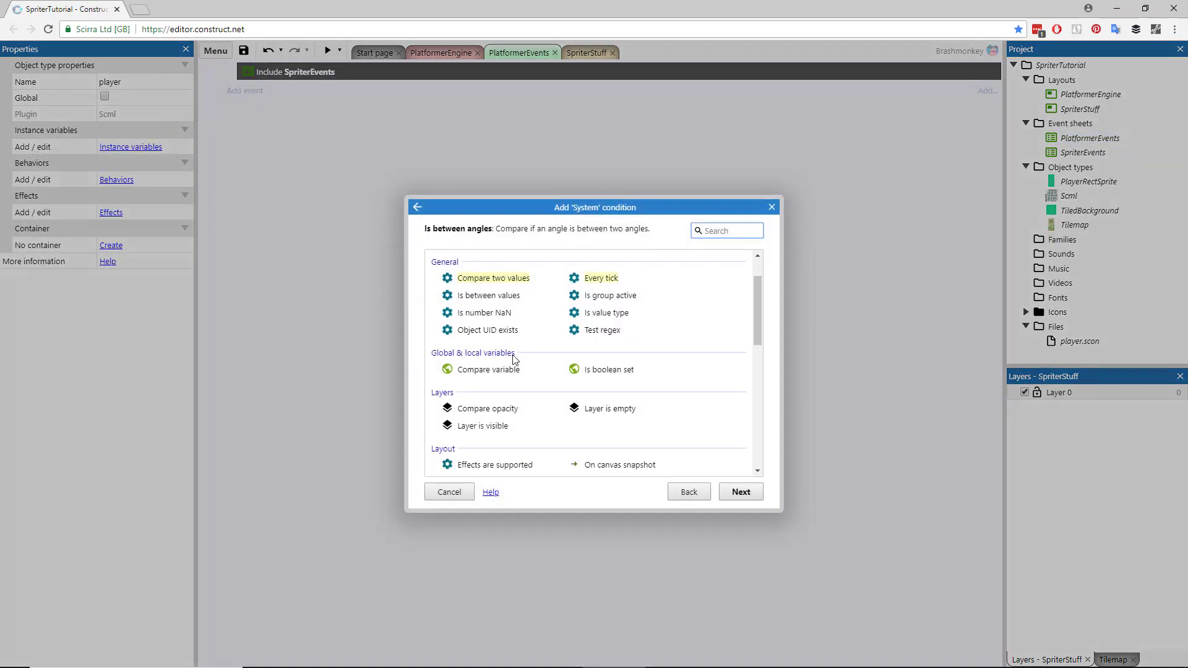
double_click(485, 422)
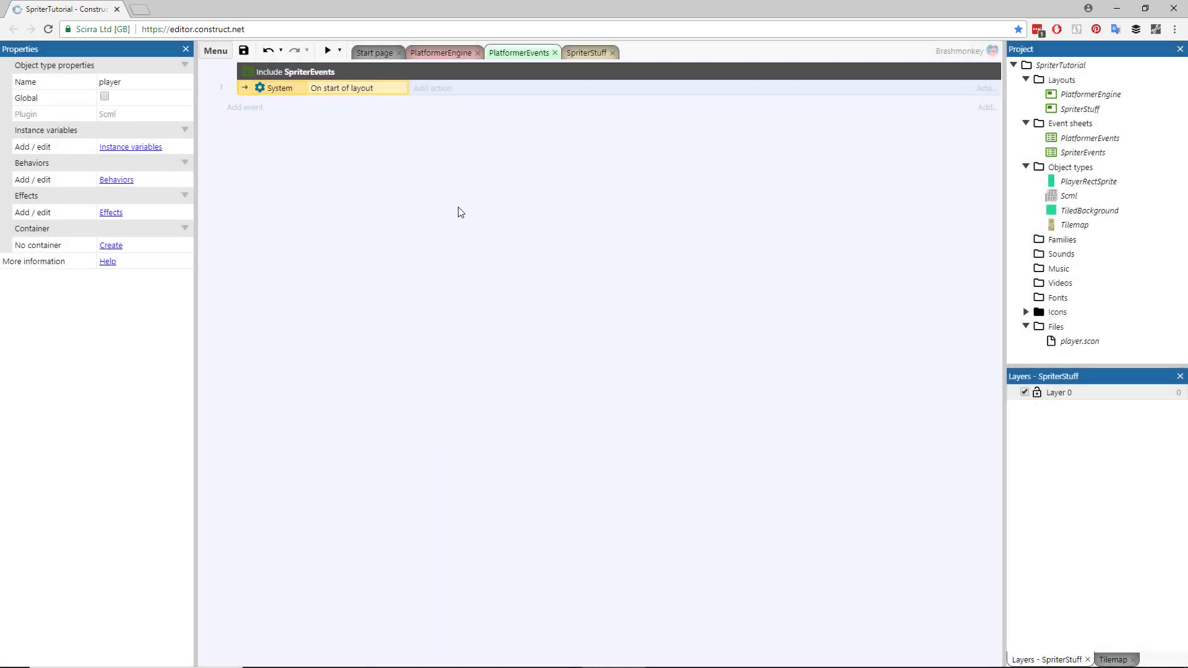
- Add a System Create object action to the start of layout event that creates Scml on layer 0 at (0, 0)
left_click(436, 90)
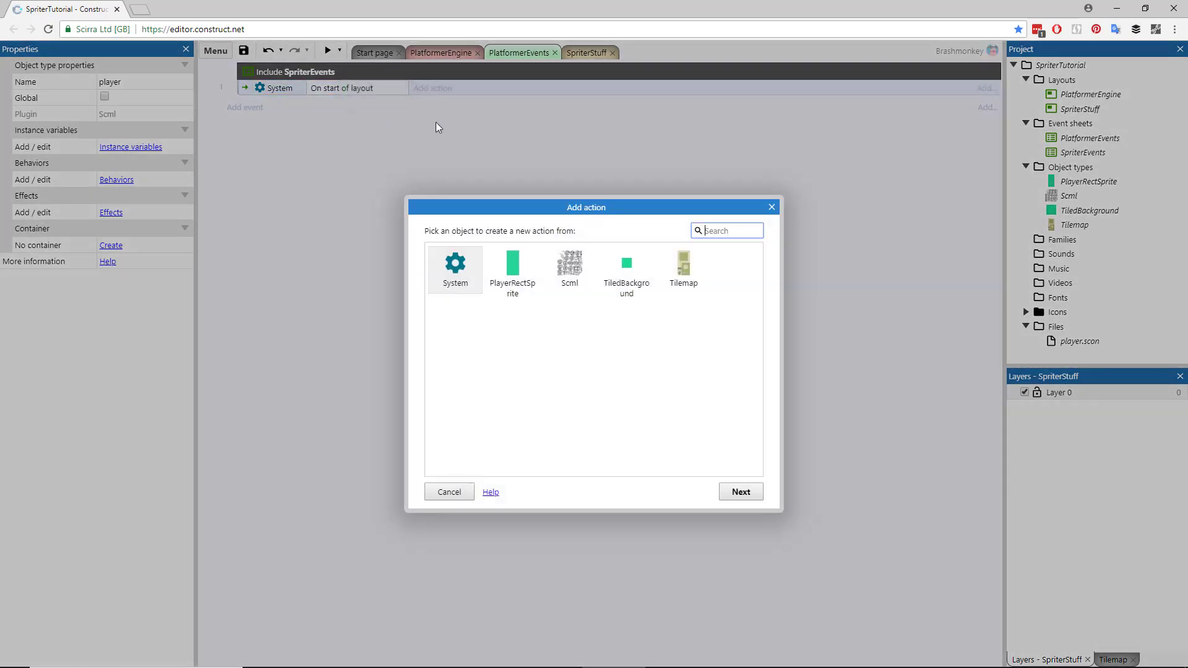
double_click(442, 264)
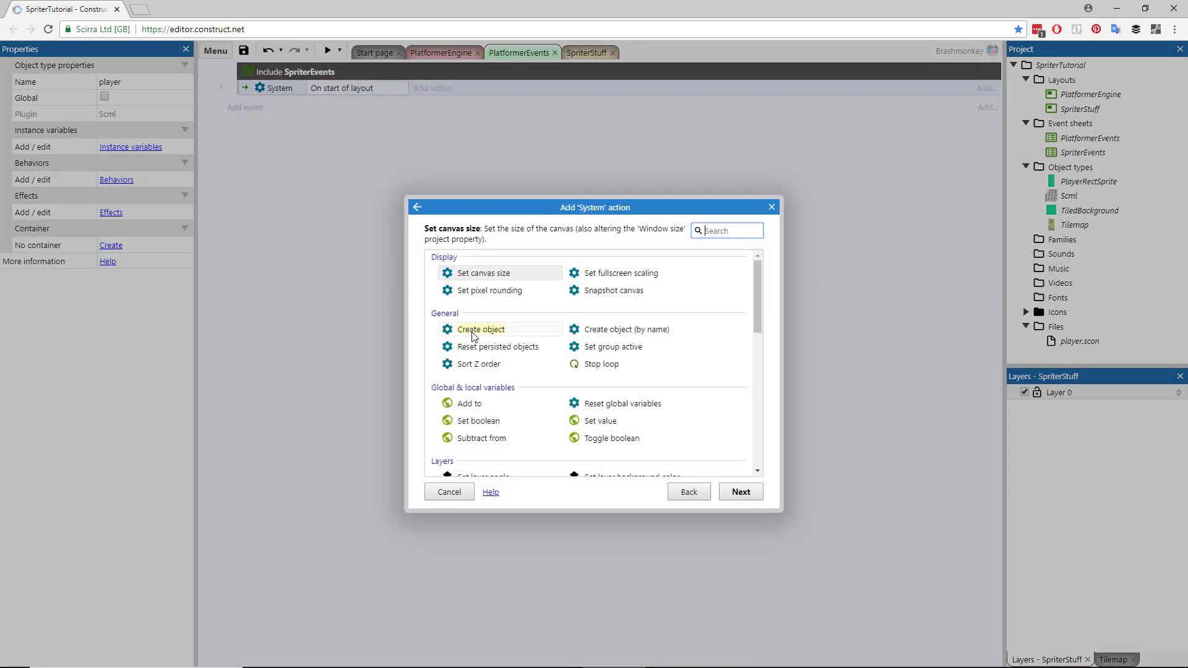
double_click(473, 335)
left_click(620, 323)
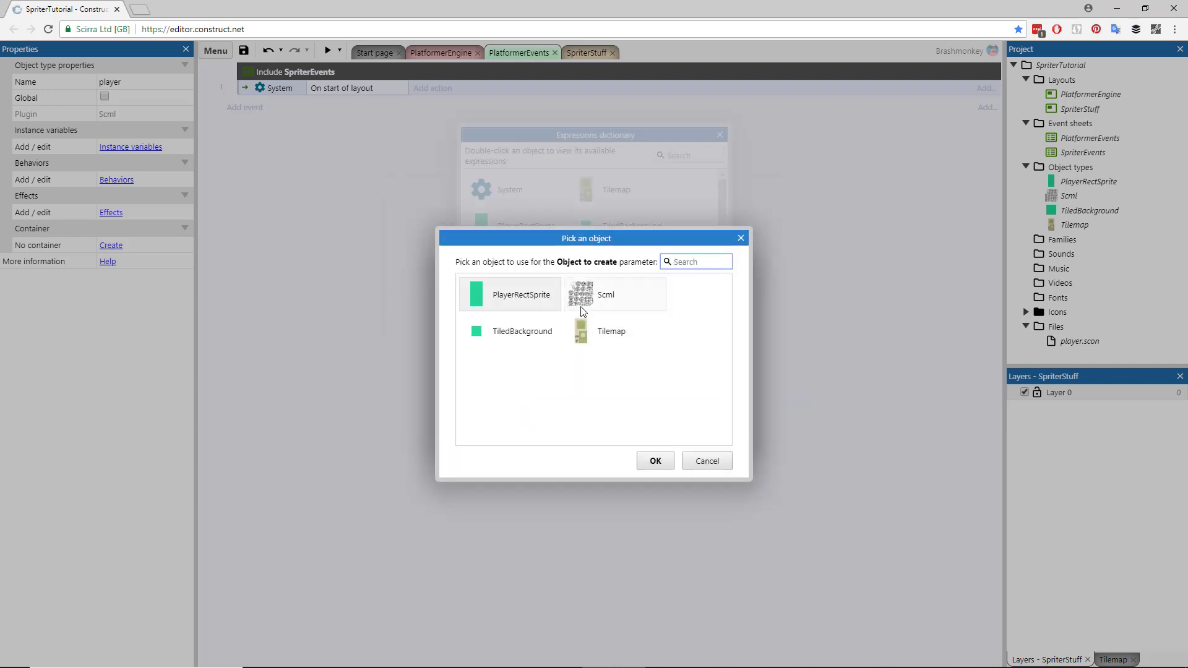
double_click(592, 295)
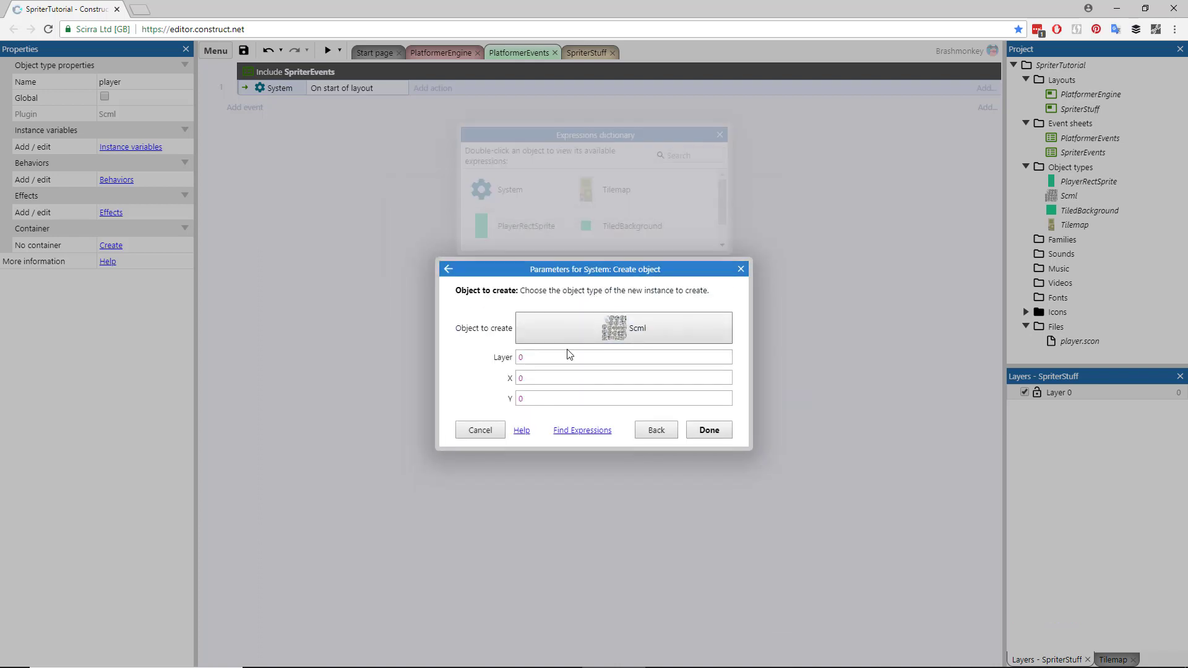
left_click(705, 431)
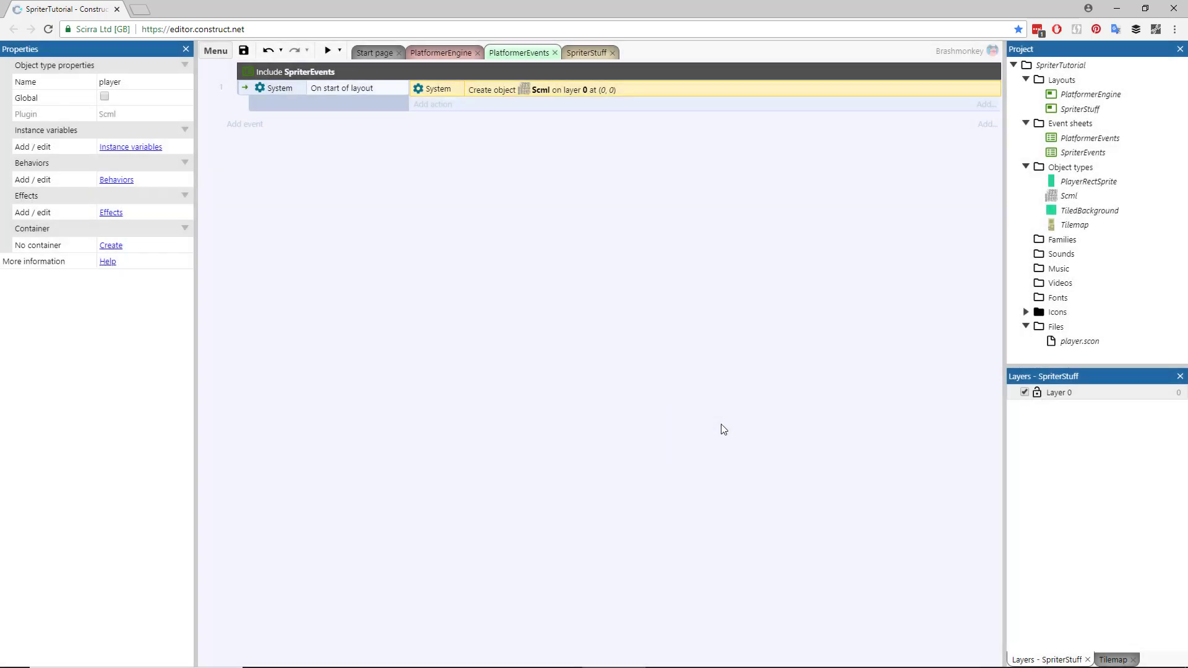
- Add a System Every tick event below the start of layout event
left_click(246, 124)
double_click(454, 268)
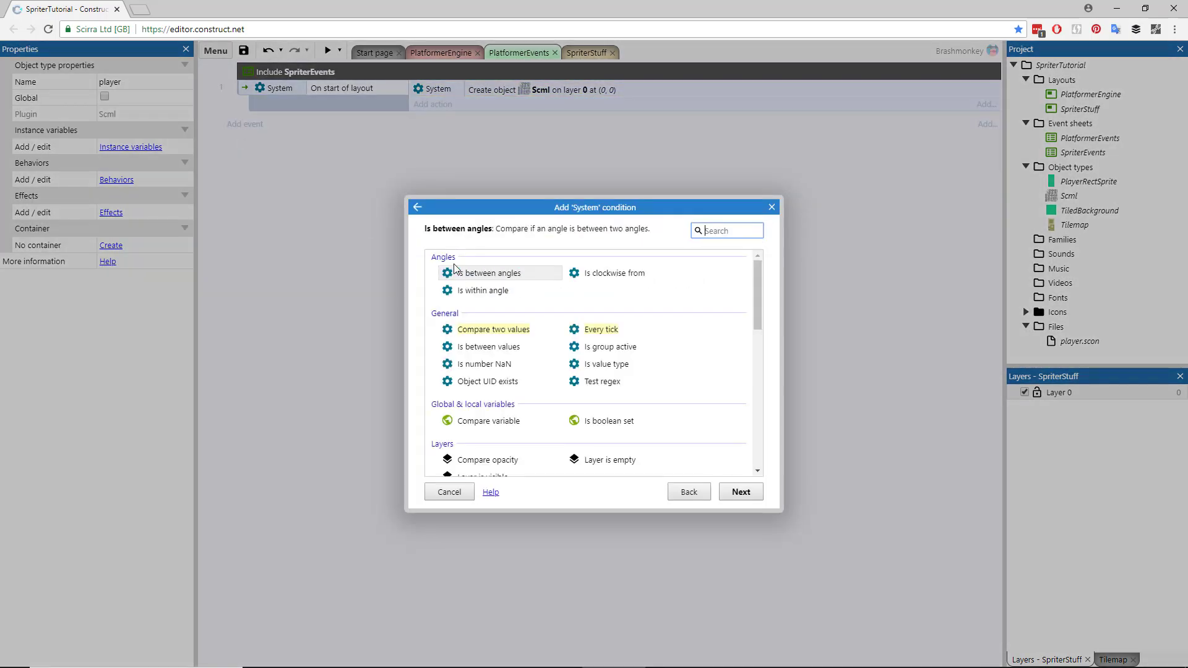
double_click(605, 330)
- Give the Every tick event a Scml action that sets its position to PlayerRectSprite at image point 0
left_click(446, 122)
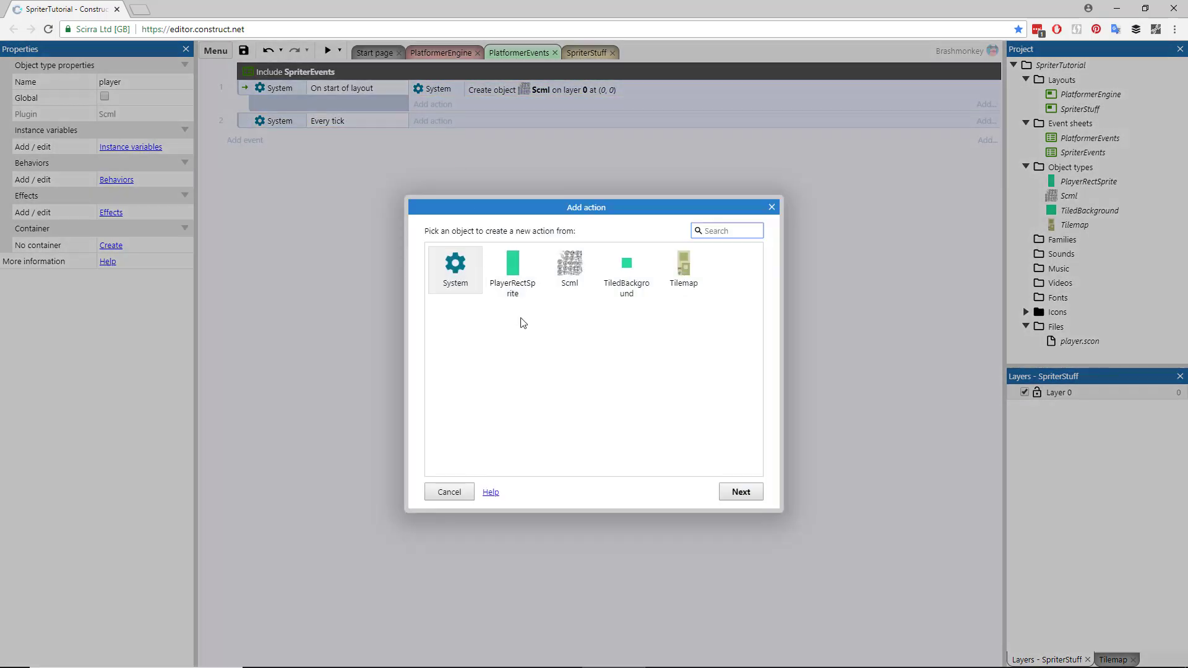
double_click(570, 263)
scroll(544, 331, "down", 3)
scroll(546, 334, "down", 5)
double_click(604, 388)
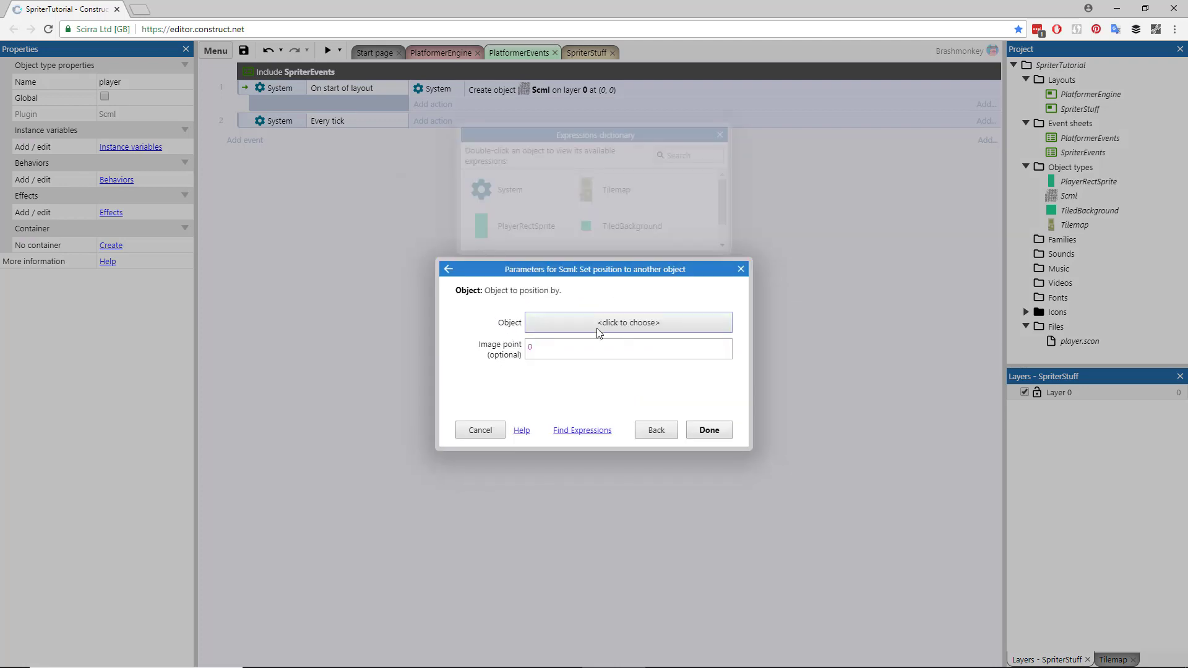
left_click(598, 328)
double_click(502, 294)
left_click(709, 430)
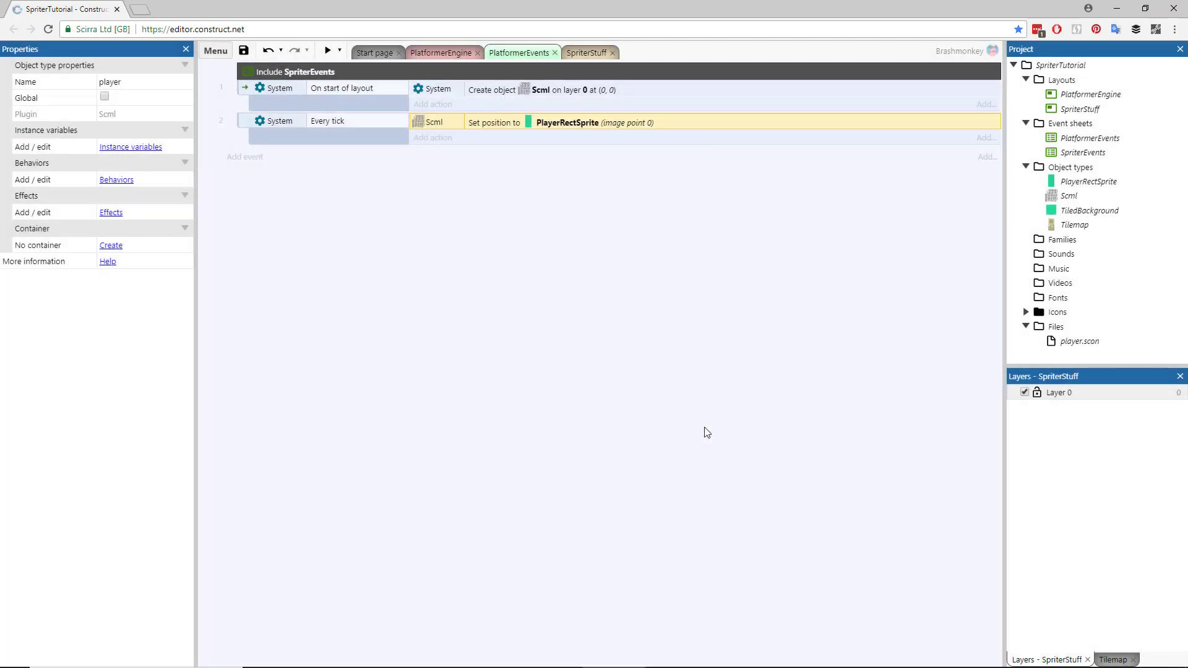
- Add a sub-event under Every tick comparing PlayerRectSprite.Platform.VectorX as greater than 0
right_click(246, 121)
mouse_move(276, 133)
left_click(422, 190)
double_click(445, 265)
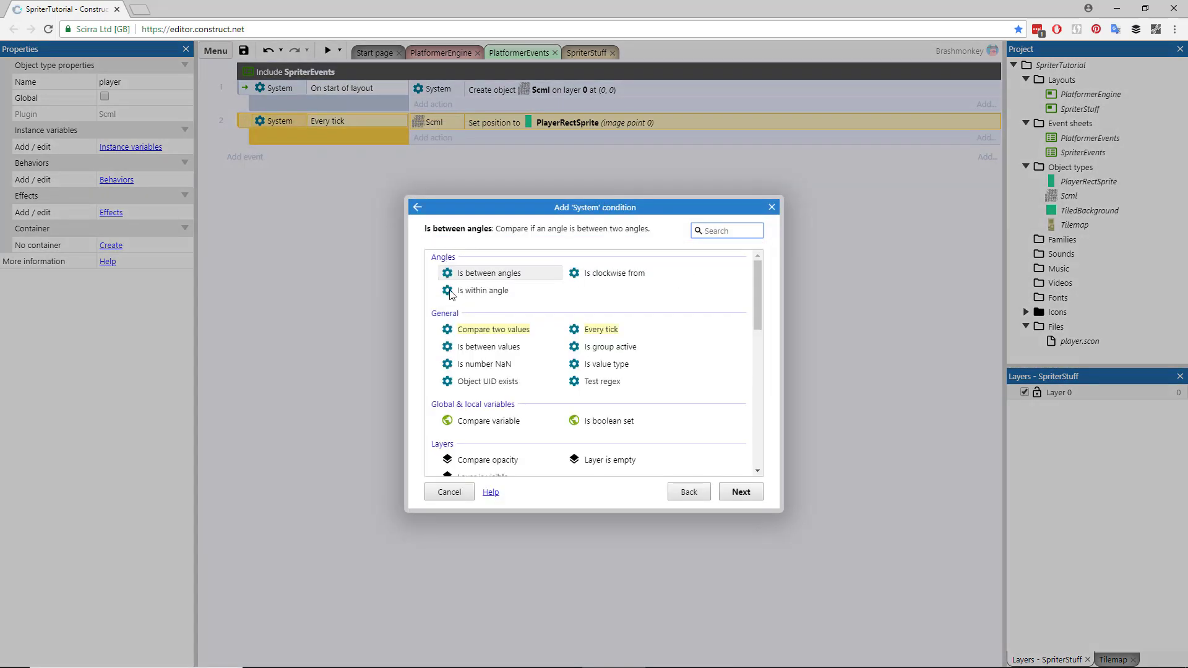
double_click(457, 314)
double_click(526, 226)
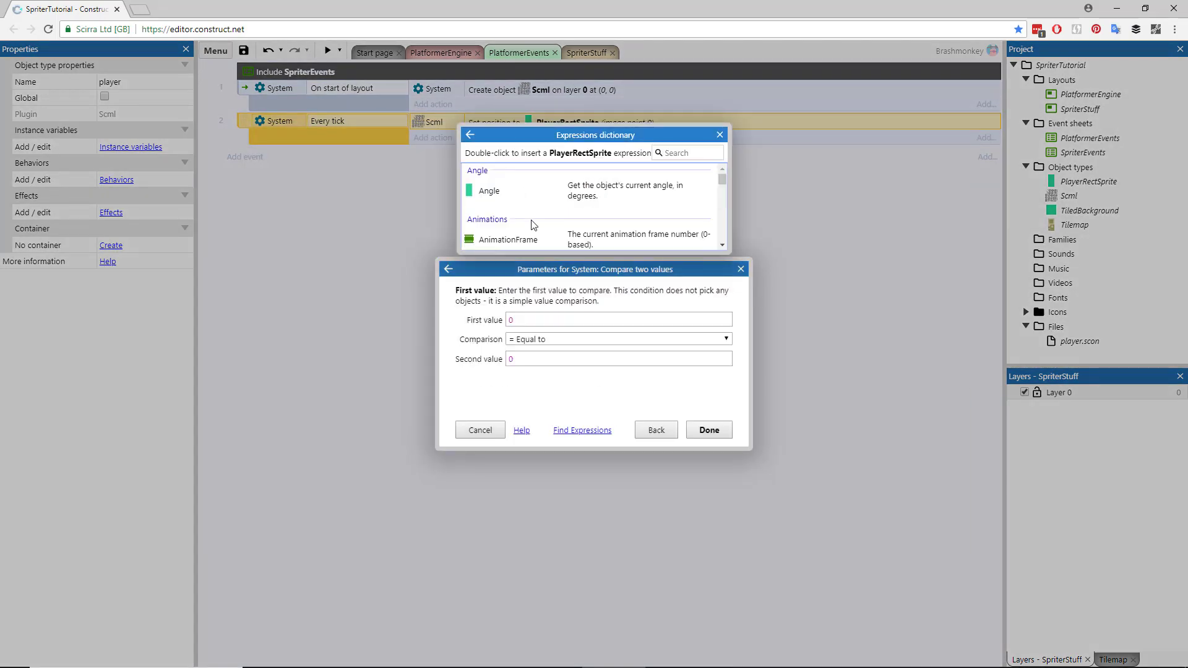
scroll(540, 218, "down", 5)
scroll(540, 218, "down", 6)
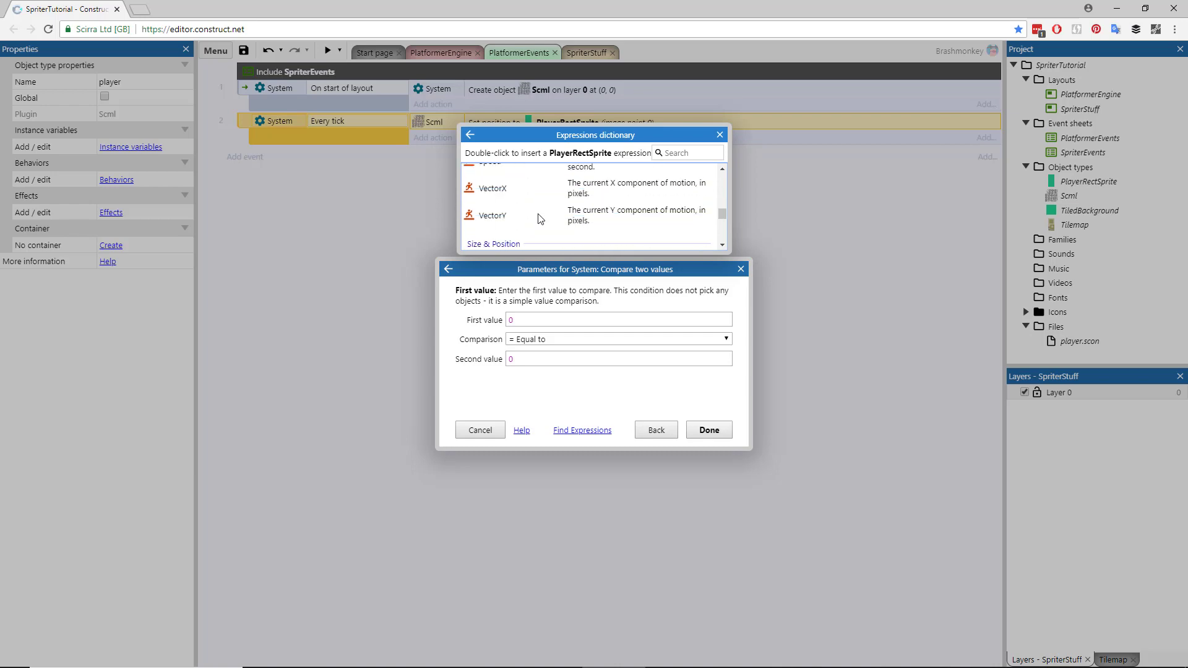
double_click(492, 188)
left_click(544, 339)
left_click(538, 435)
left_click(711, 430)
- Add a Scml Set mirrored action with "don't mirror x axis" to the VectorX > 0 sub-event
left_click(436, 154)
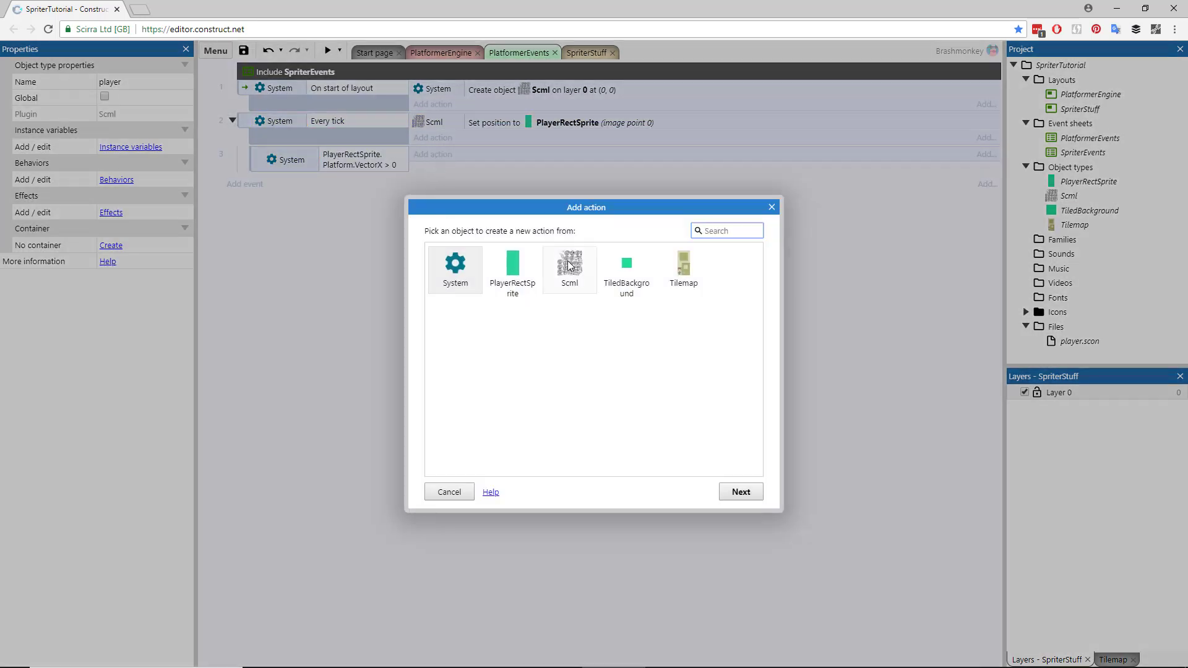
double_click(571, 272)
scroll(596, 353, "down", 3)
scroll(595, 353, "down", 10)
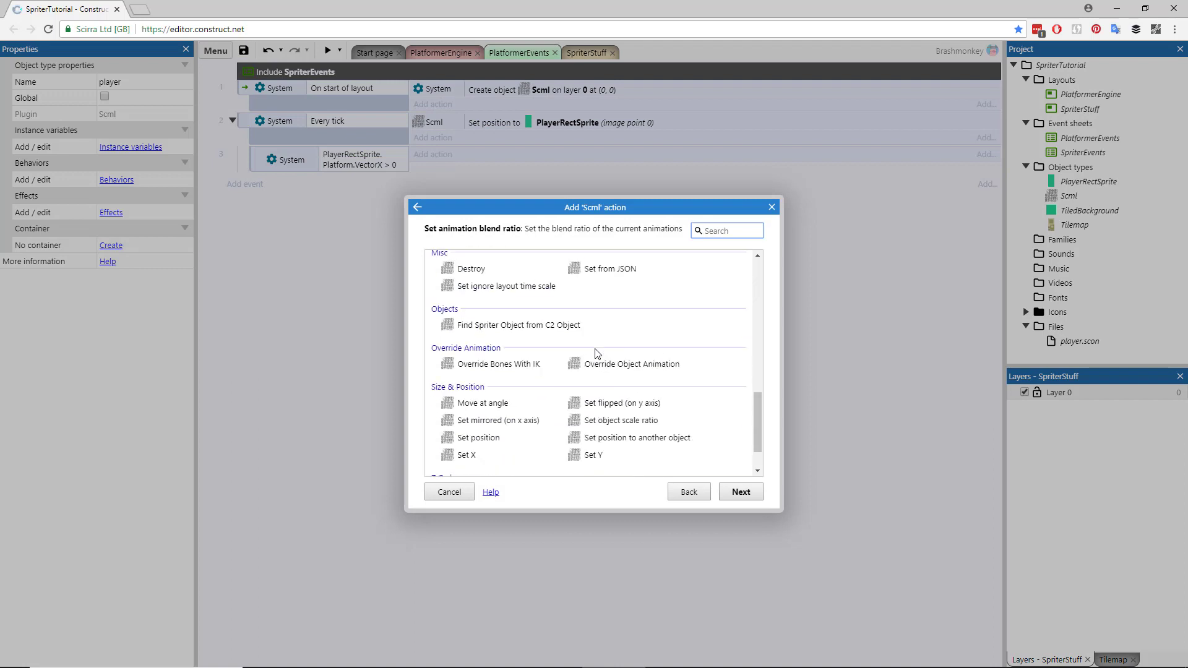
double_click(486, 370)
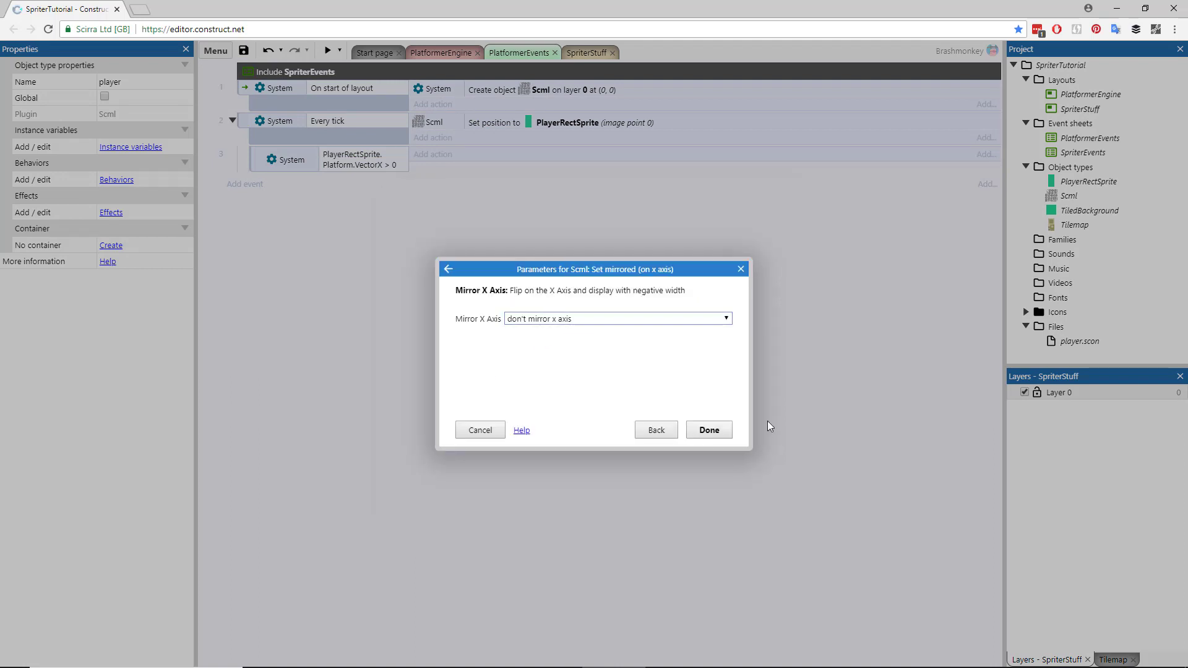
left_click(718, 433)
- Duplicate the VectorX > 0 sub-event and set the copy's comparison to Less than 0
left_click(259, 162)
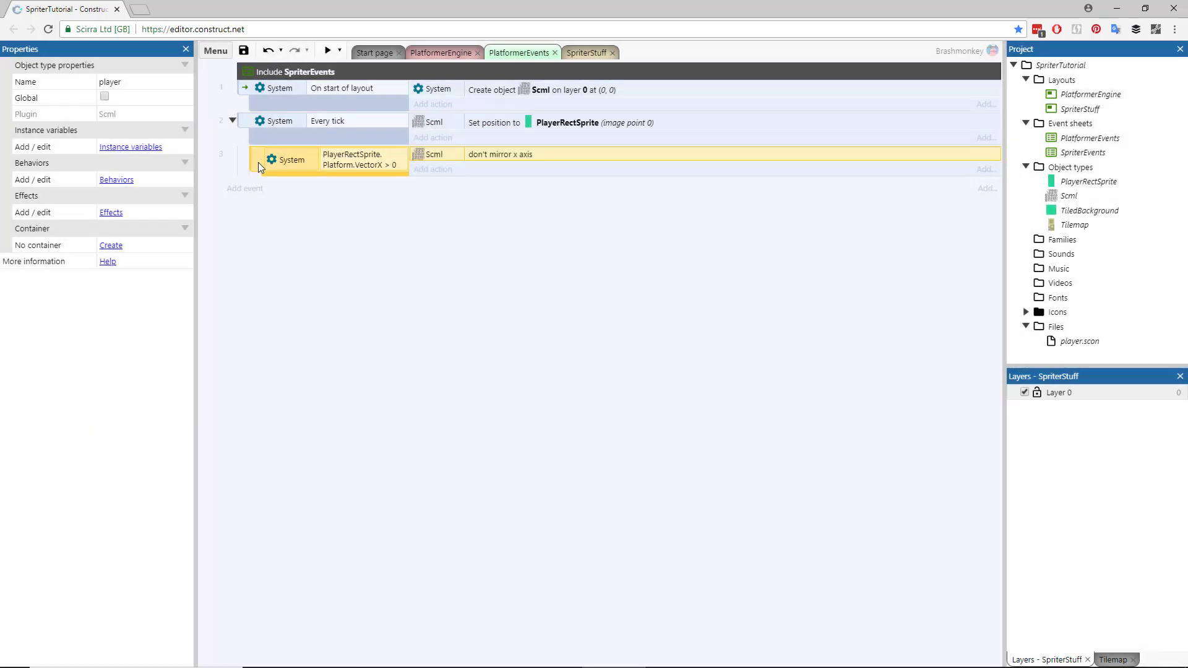
key("ctrl+c")
key("ctrl+v")
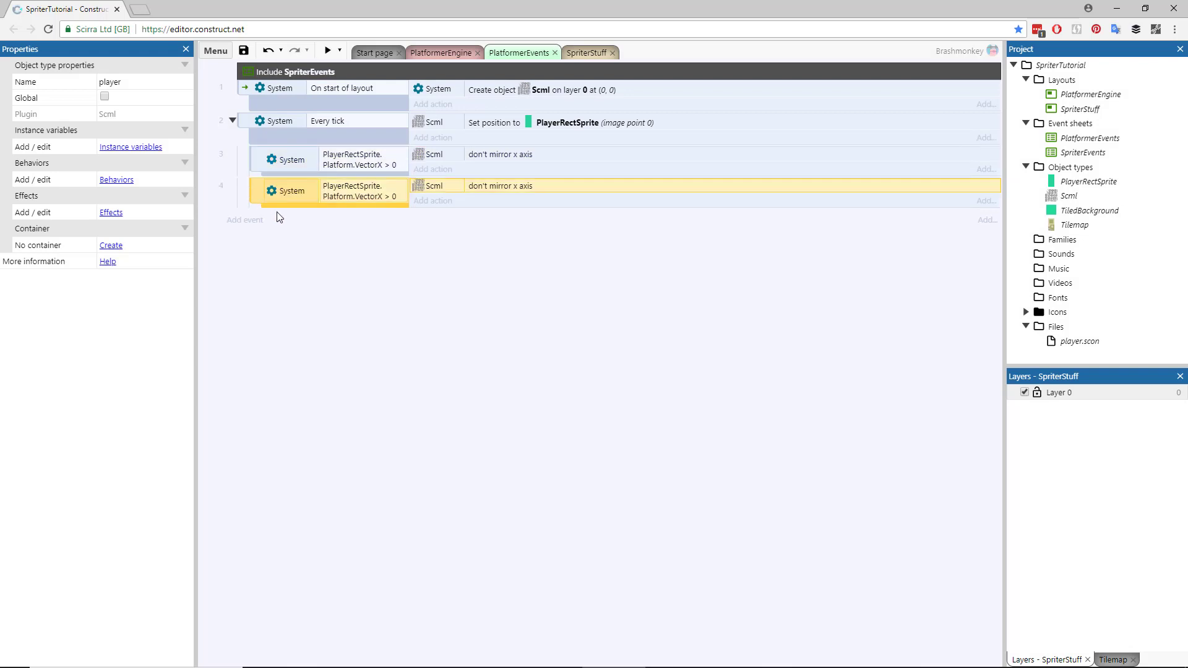
double_click(345, 196)
left_click(563, 339)
left_click(555, 396)
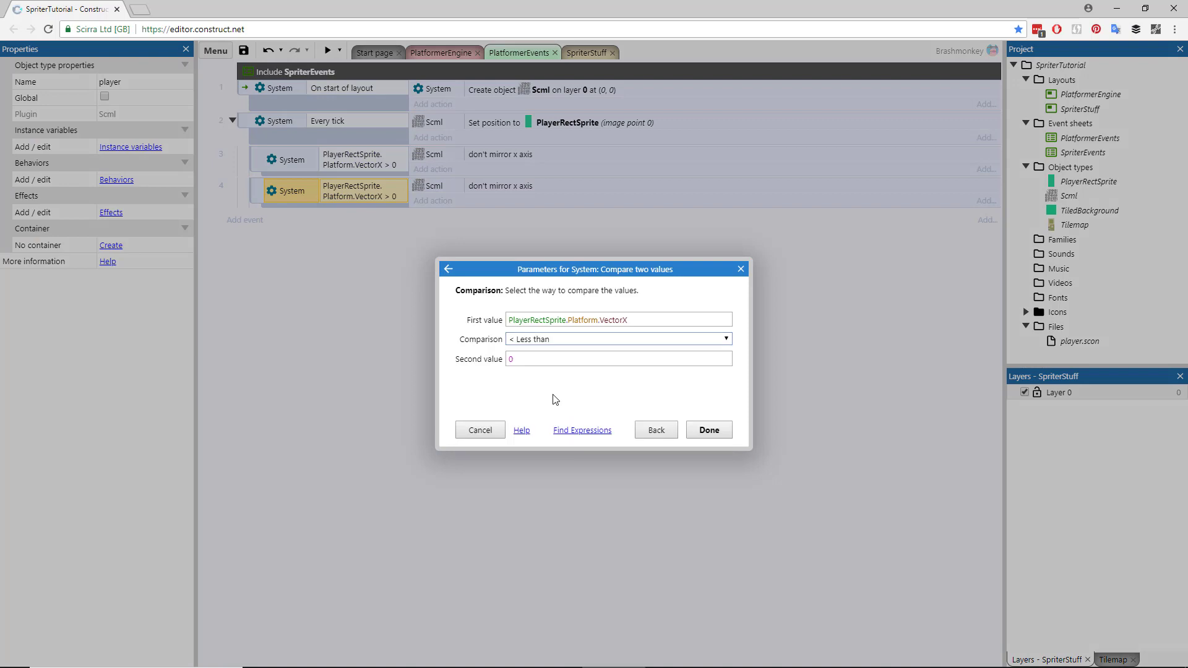
left_click(691, 427)
- Set the Scml mirroring action of the VectorX < 0 sub-event to "mirror x axis"
double_click(497, 187)
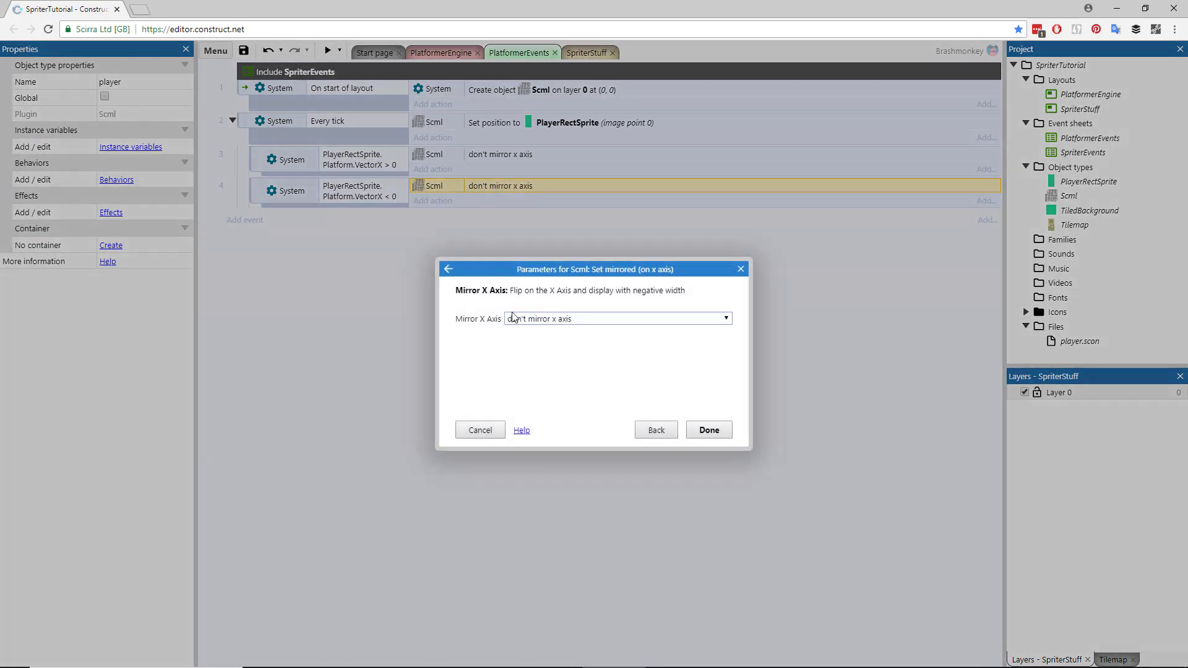
left_click(553, 318)
left_click(543, 357)
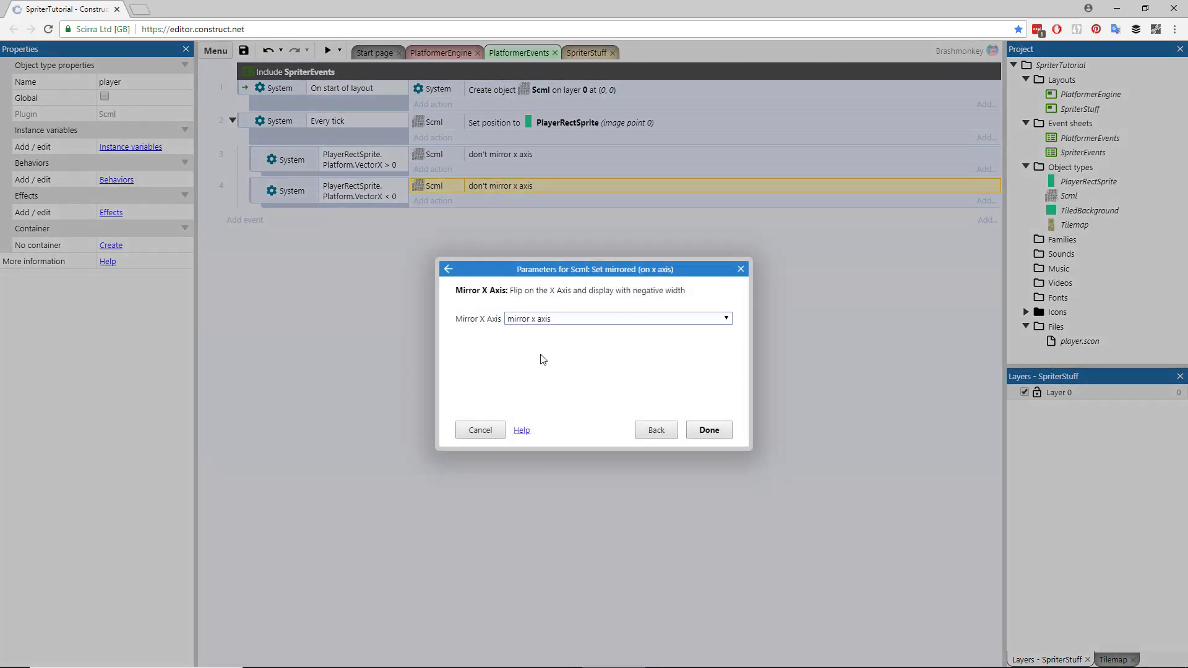
left_click(692, 433)
- Add a new event with the PlayerRectSprite condition Platform is on floor
left_click(243, 220)
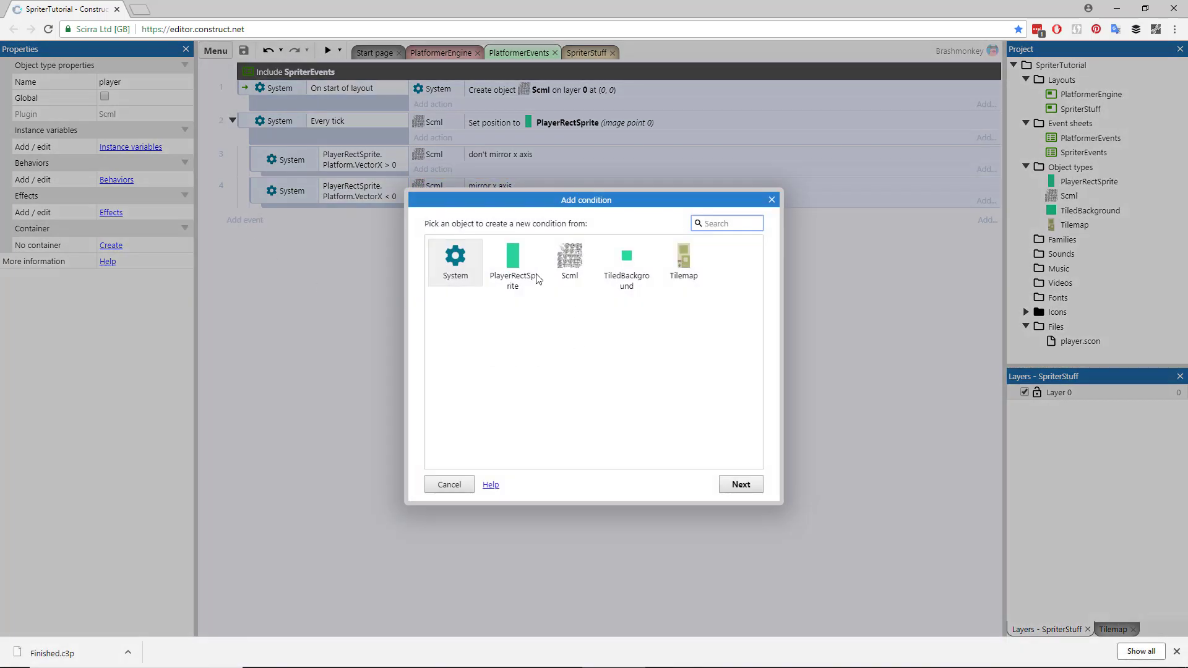
double_click(529, 271)
scroll(513, 368, "down", 5)
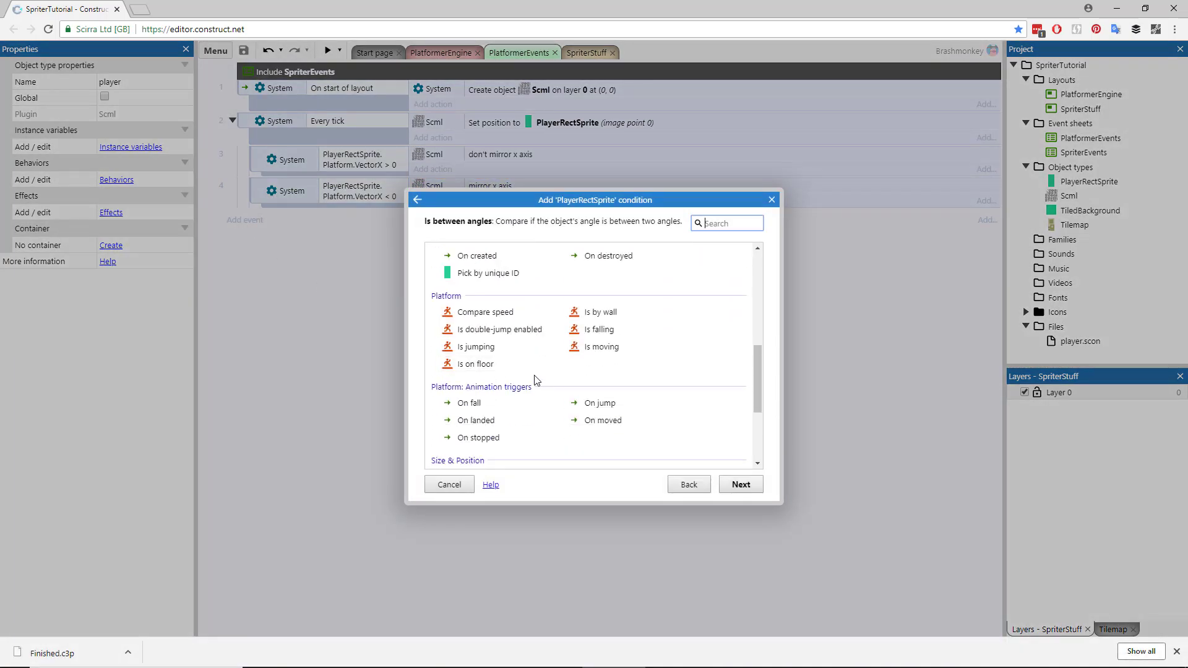
double_click(476, 365)
- Add a PlayerRectSprite Platform Compare speed condition, equal to 0, to the is on floor event
right_click(275, 219)
left_click(332, 250)
double_click(509, 262)
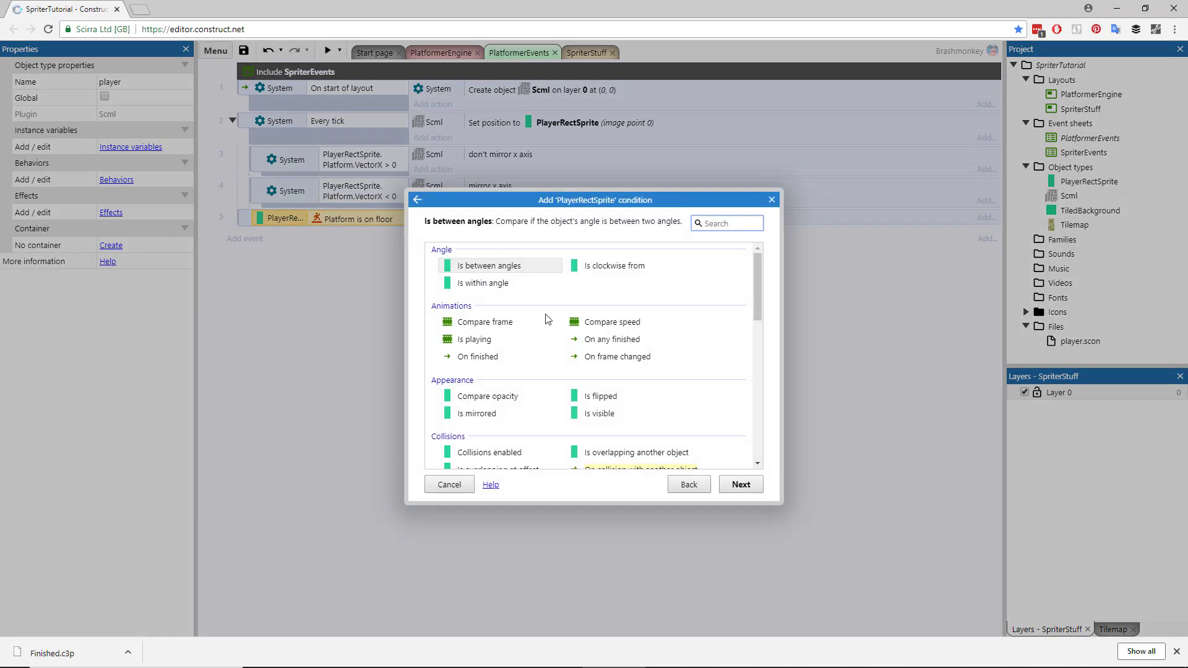
scroll(547, 318, "down", 3)
scroll(545, 318, "down", 2)
double_click(490, 313)
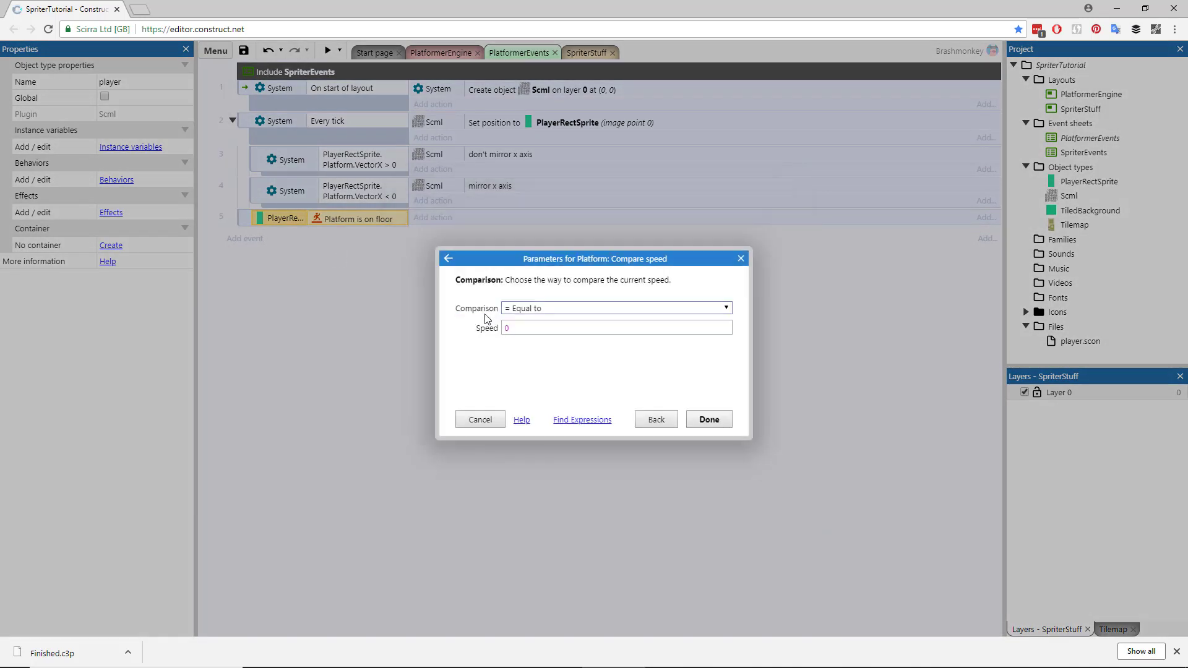
left_click(729, 421)
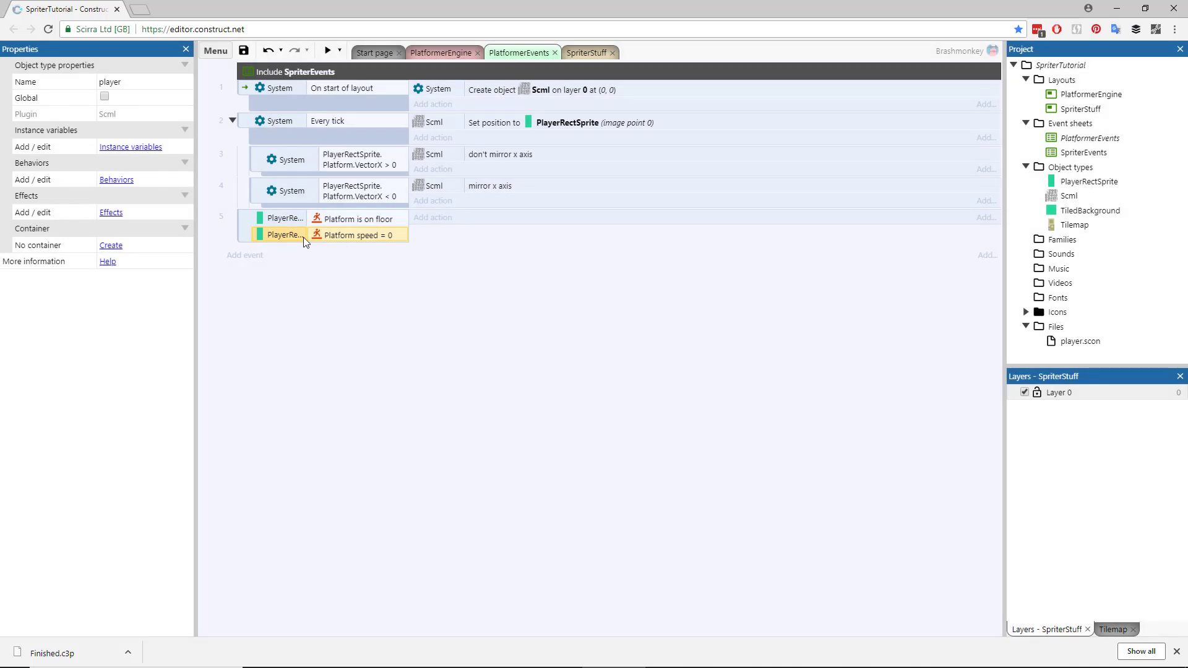
- Add a Scml Compare Current Animation condition for "idle" to the on floor event and invert it
right_click(350, 242)
left_click(365, 266)
double_click(566, 263)
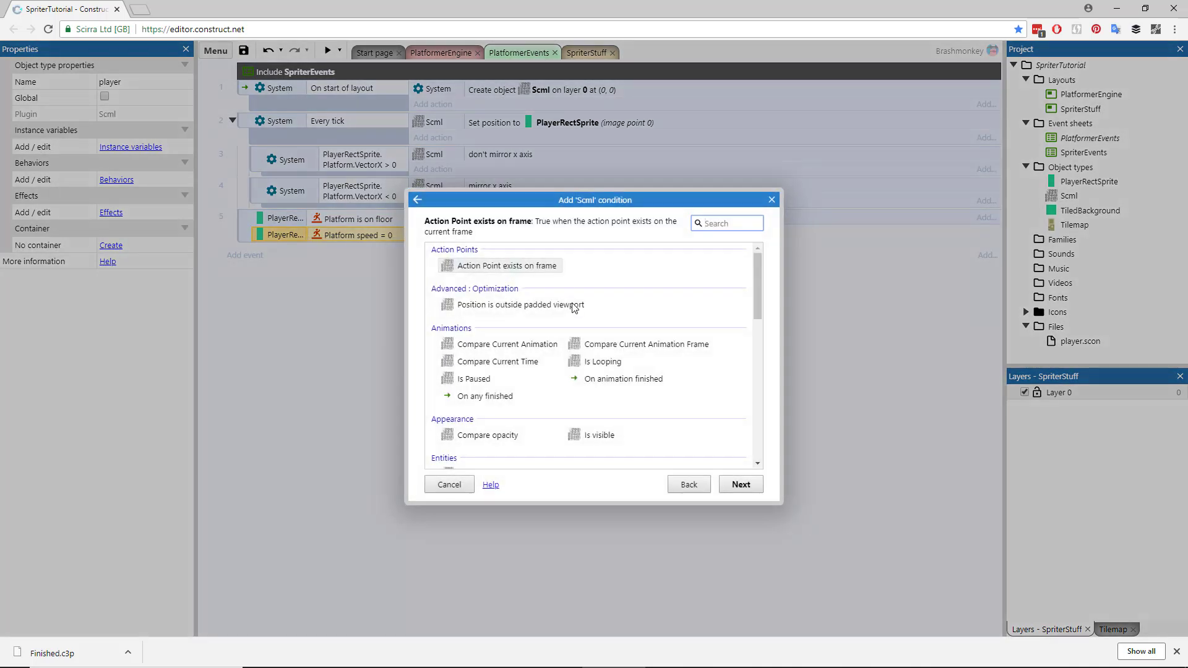
scroll(580, 340, "down", 1)
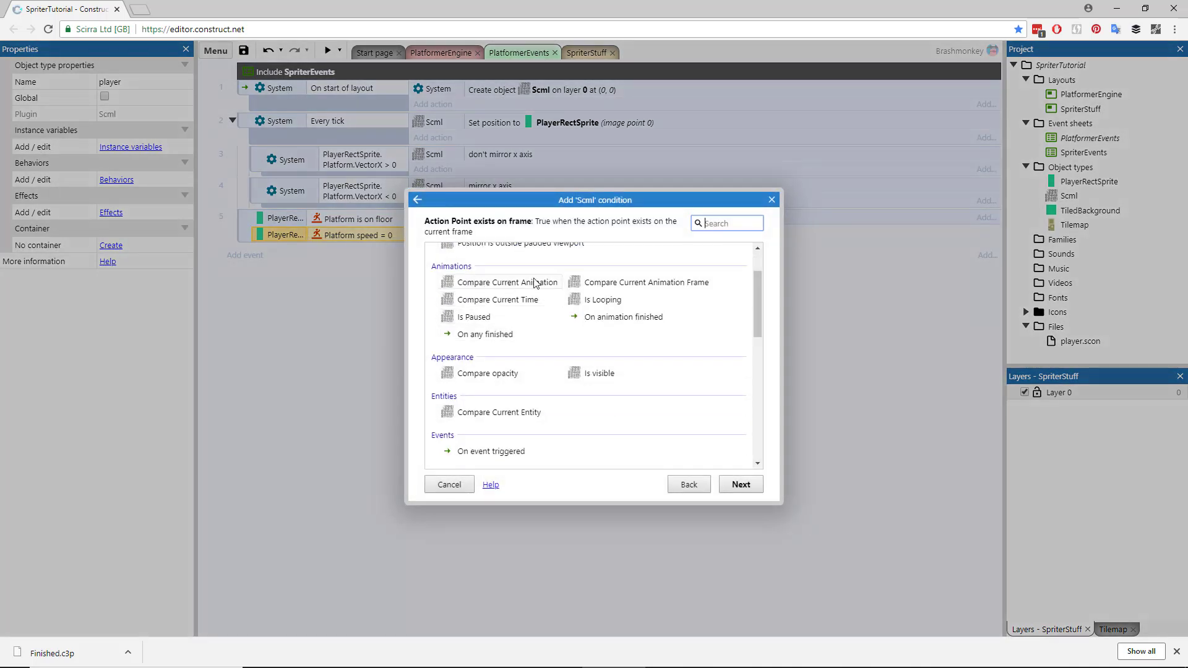
double_click(511, 283)
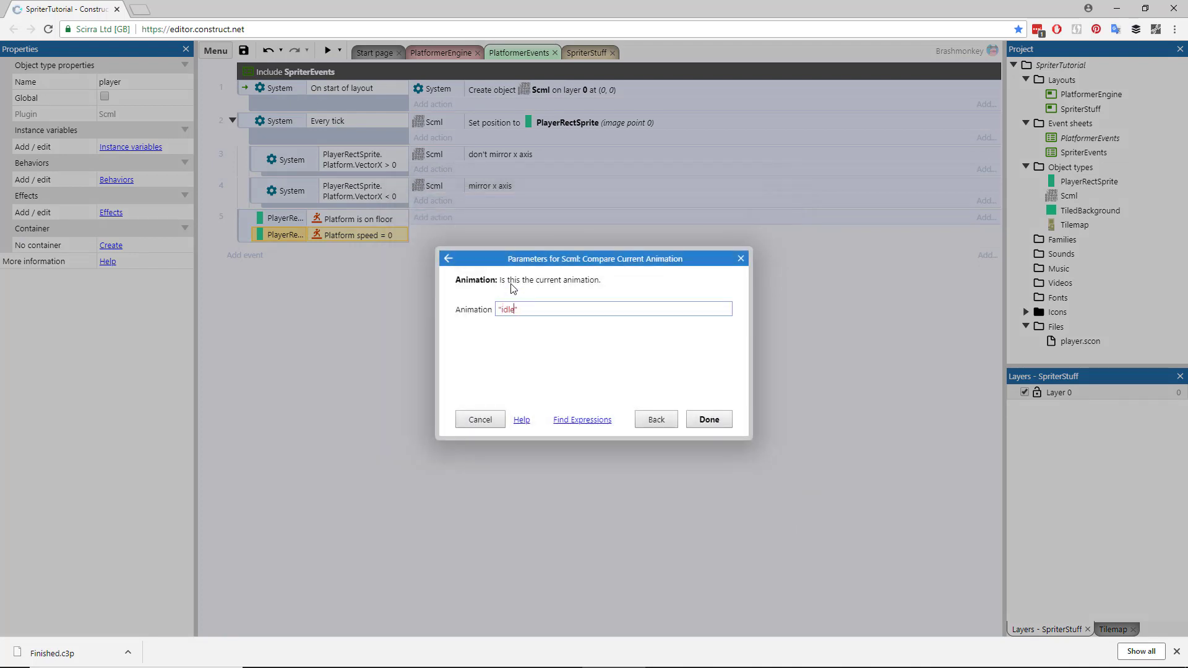
key("Return")
right_click(375, 260)
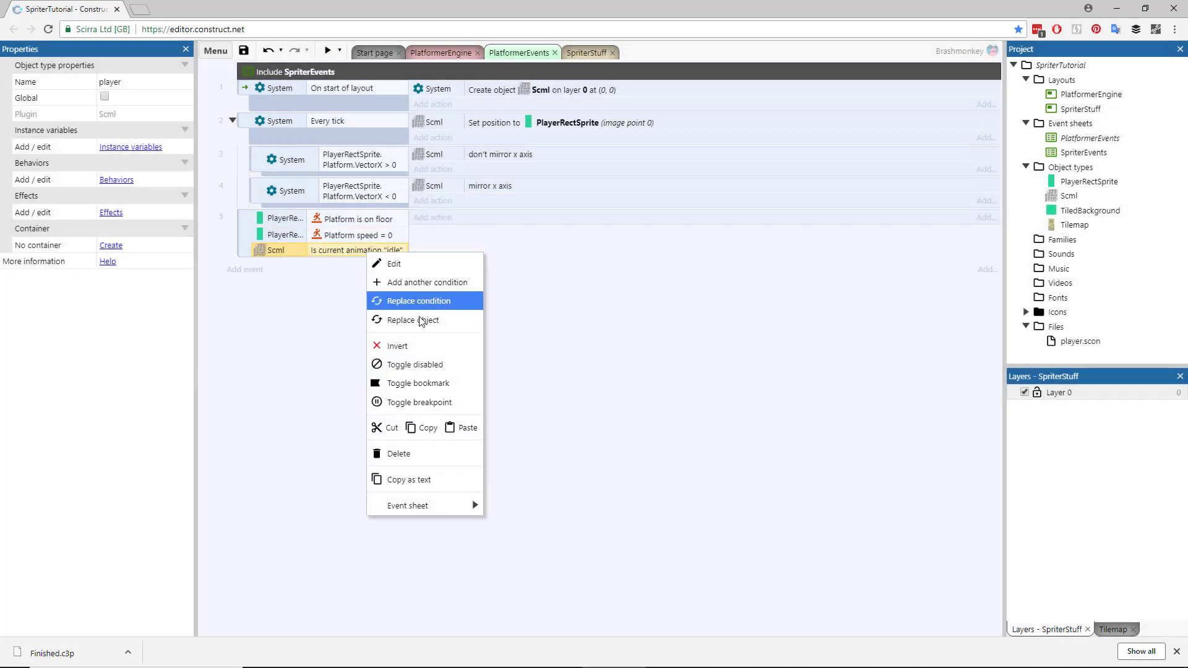
left_click(413, 350)
- Add a Scml Set animation action to the on floor event with "idle", play from start and blend duration 0
left_click(433, 217)
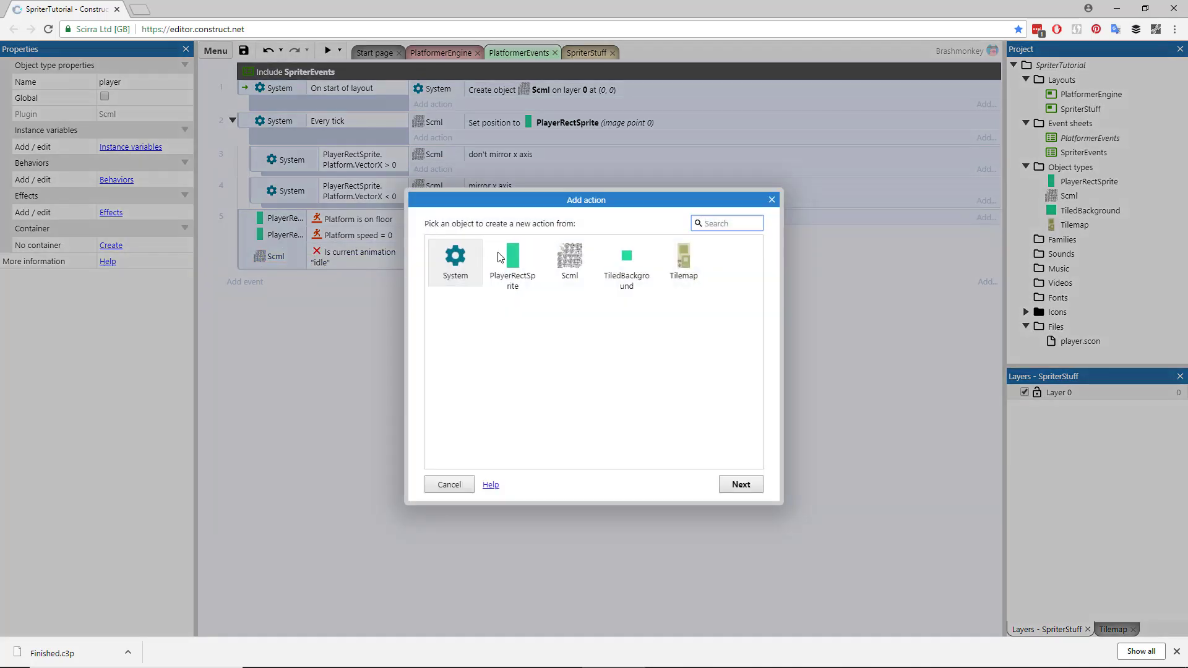
double_click(569, 258)
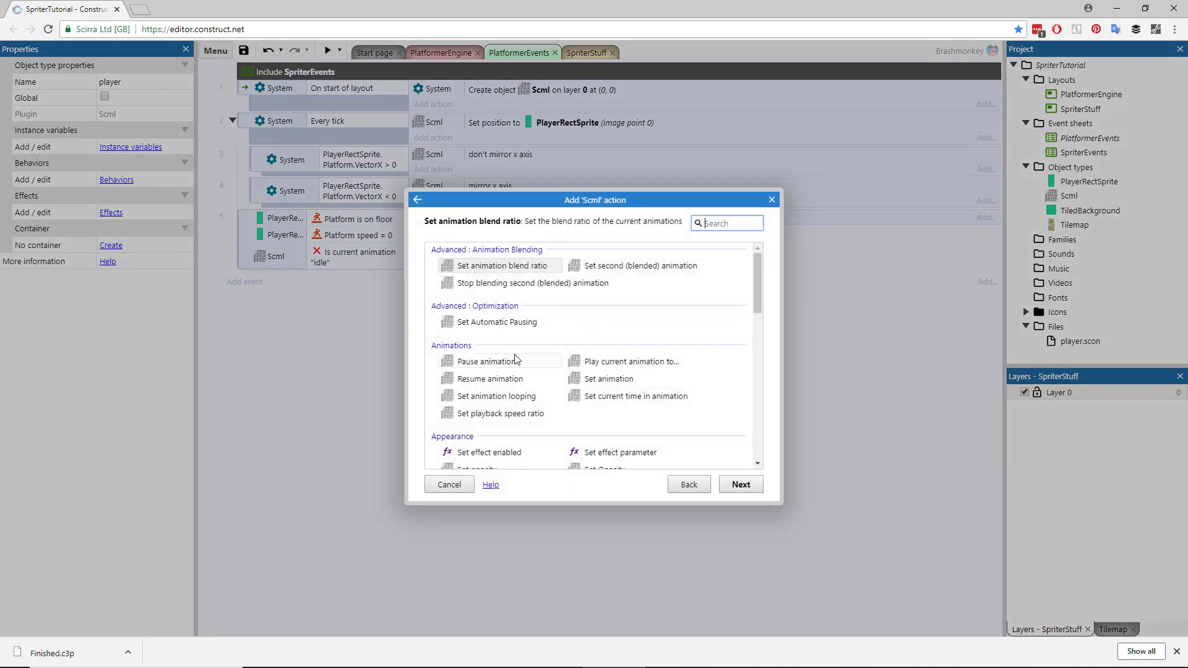
double_click(609, 378)
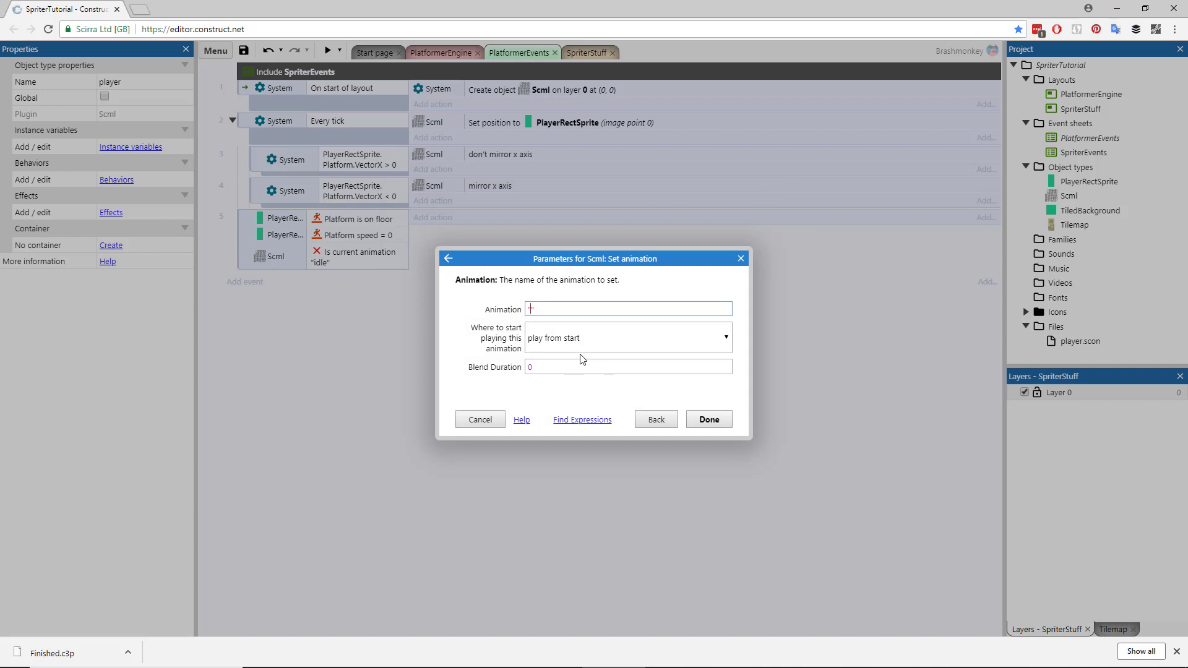
left_click(705, 419)
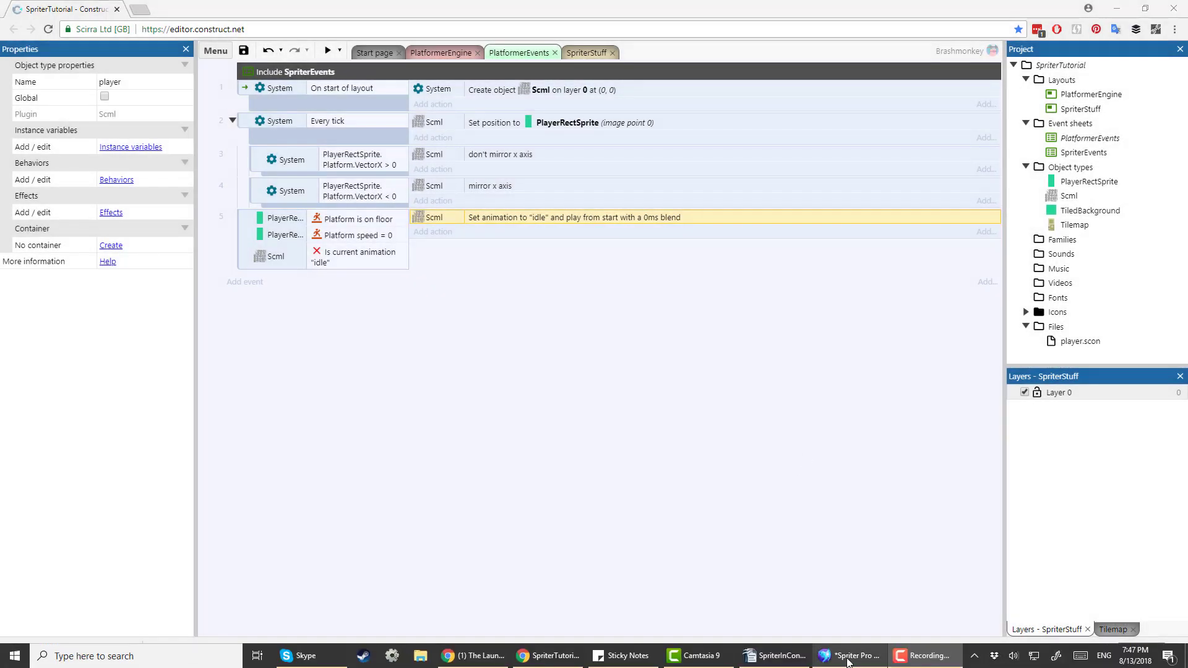
- Switch to Spriter Pro and check the exact name of the Player entity's first animation
left_click(847, 663)
double_click(1052, 403)
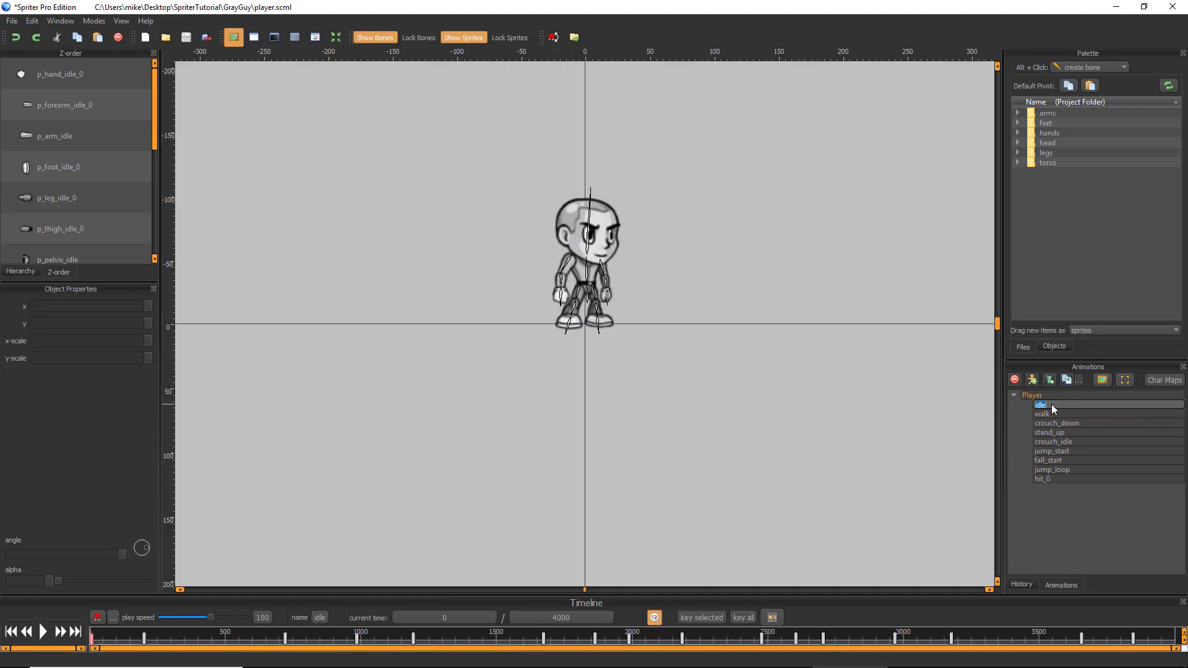
left_click(876, 566)
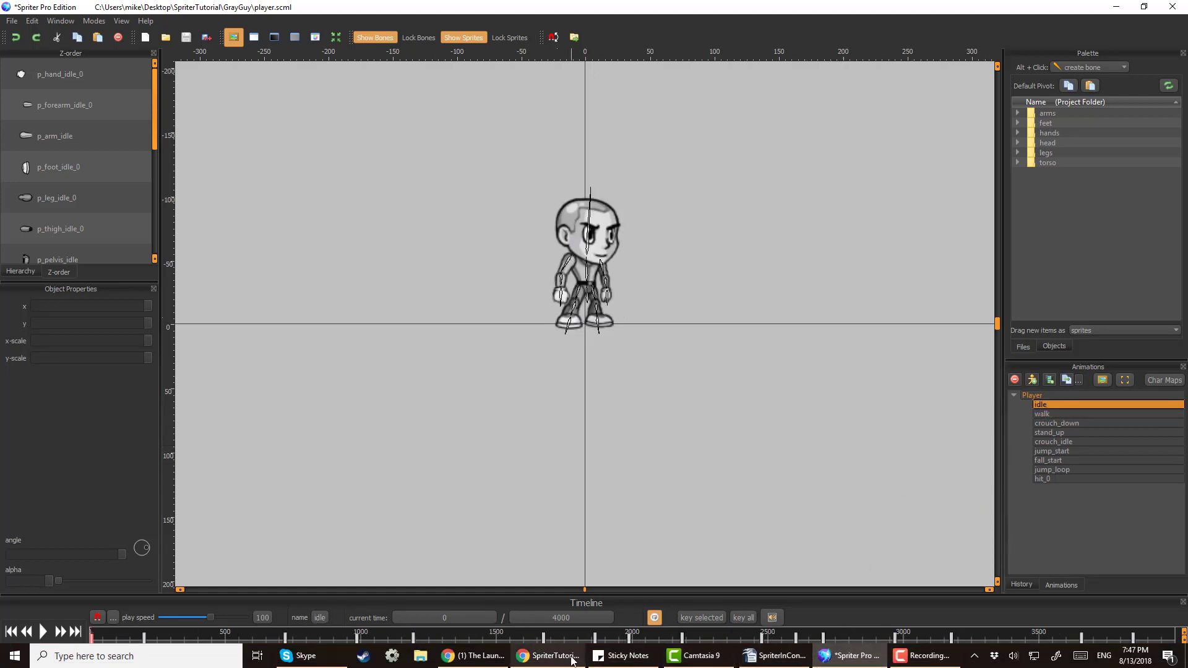
- Return to Construct 3 and review the parameters of the idle event's Set animation action, keeping them
left_click(545, 661)
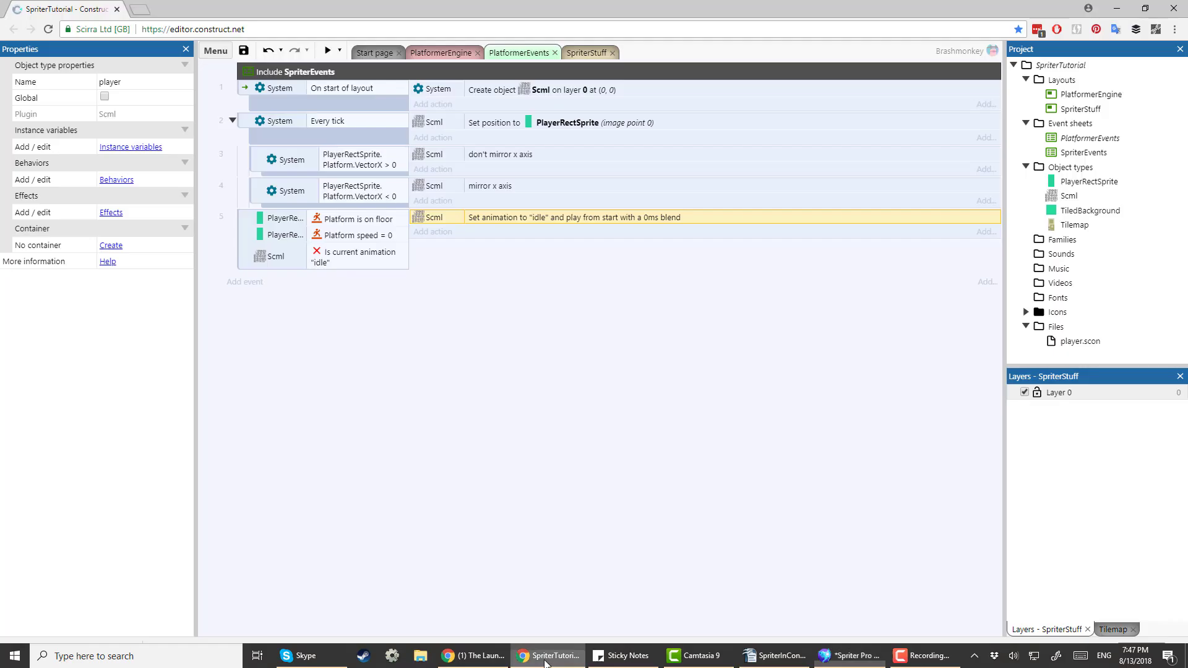
double_click(498, 217)
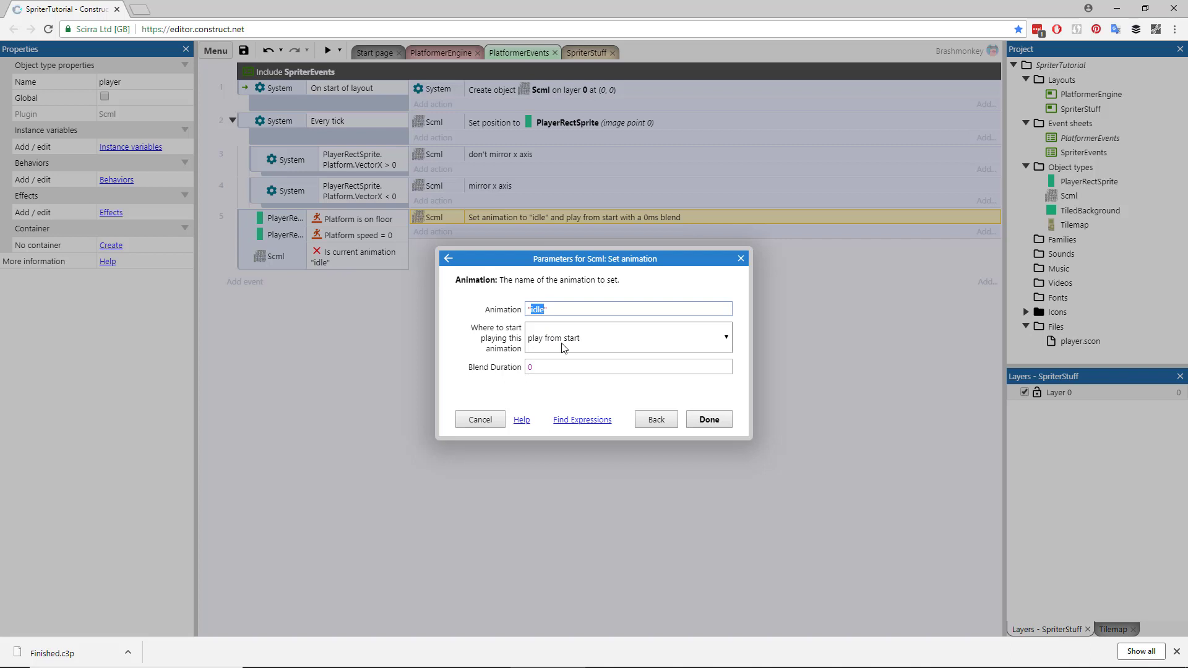
left_click(709, 420)
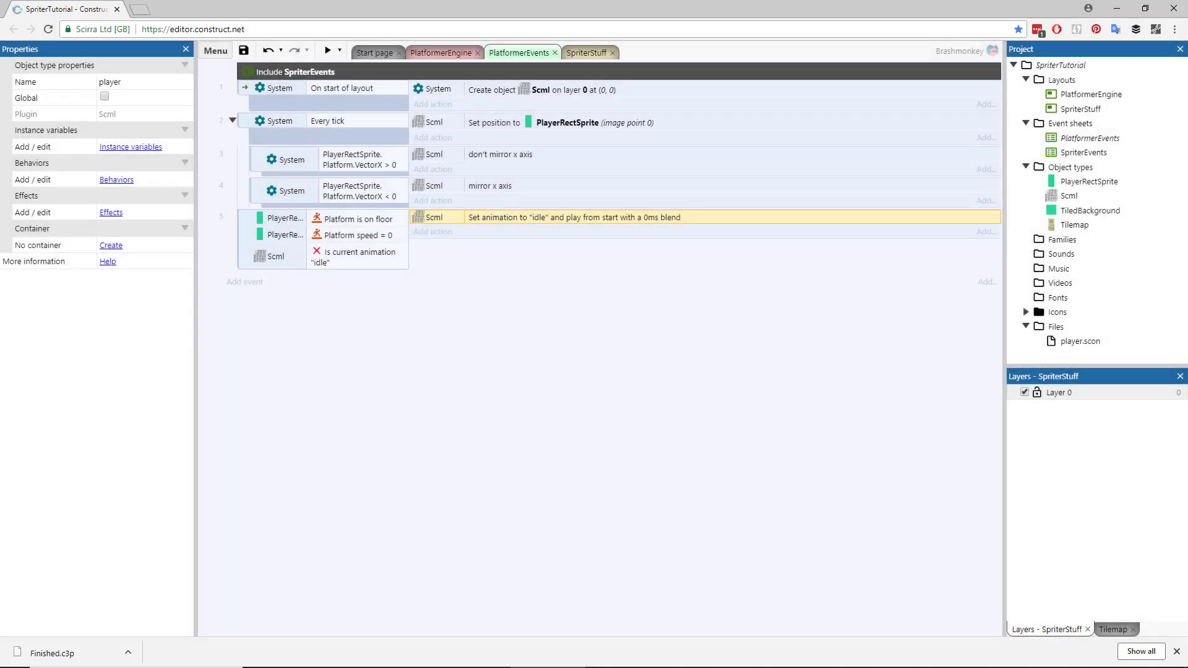
- Duplicate the idle event and set the copy's Platform Compare speed condition to Greater than 0
left_click(243, 249)
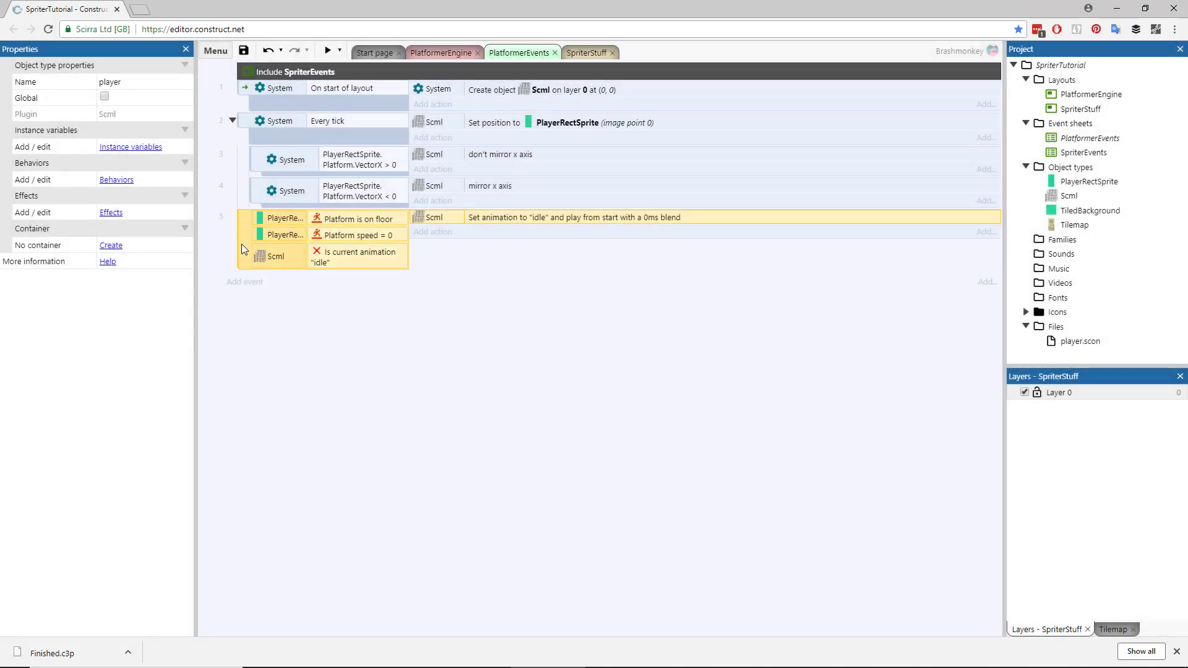
key("ctrl+c")
key("ctrl+v")
double_click(354, 300)
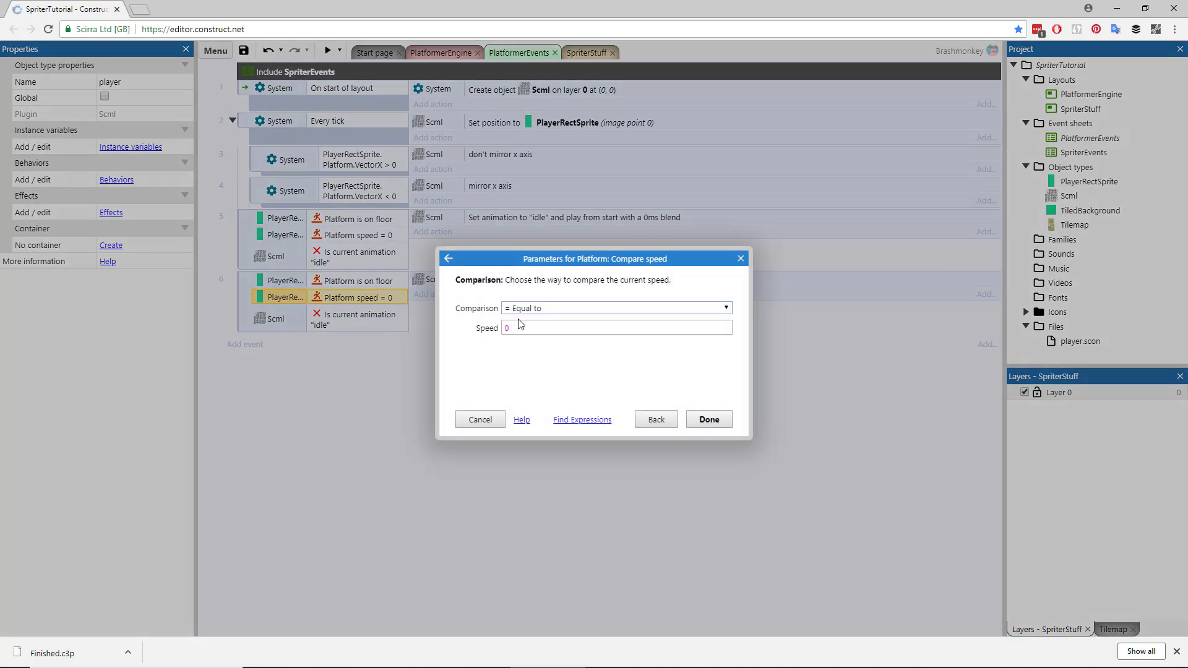
left_click(531, 326)
left_click(559, 308)
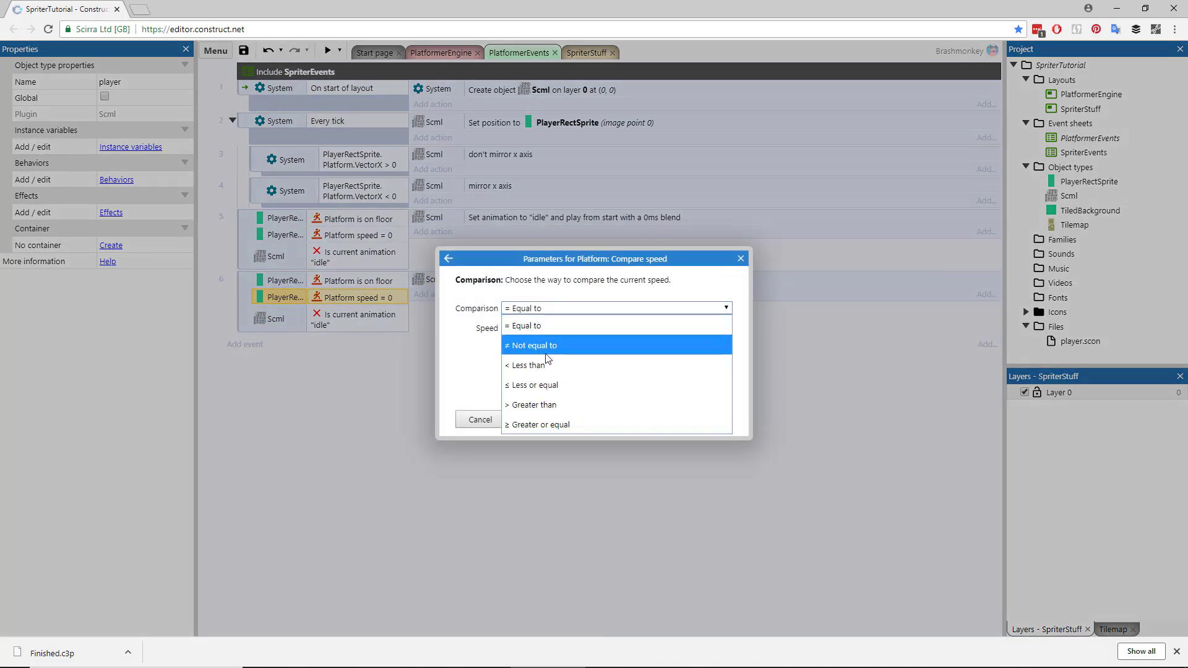
left_click(557, 401)
left_click(709, 420)
- Set the animation name to "walk" in the duplicated event's current animation condition and its Set animation action
double_click(379, 326)
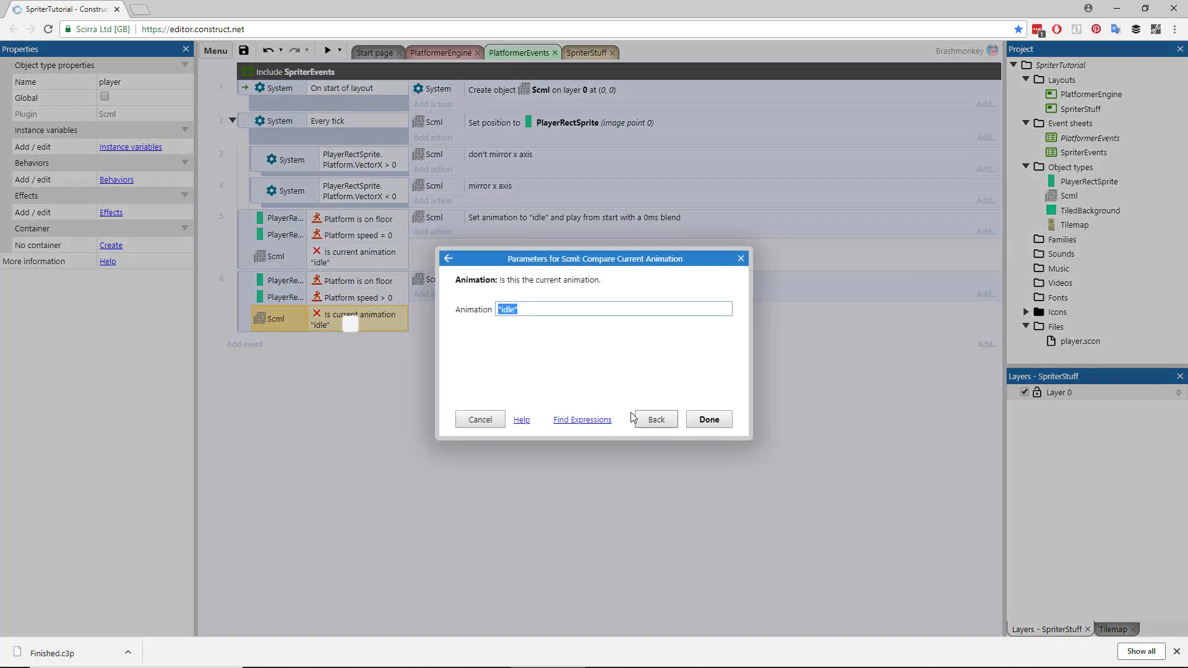
type("\"walk")
key("Return")
double_click(540, 280)
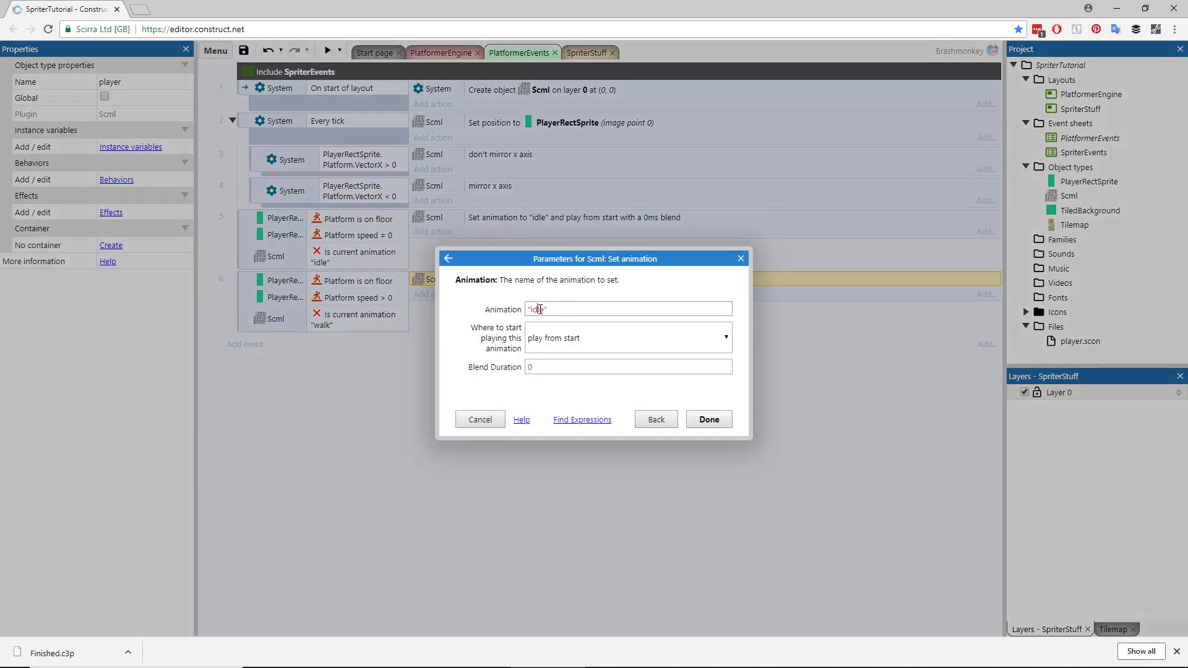
type("\"walk")
key("Return")
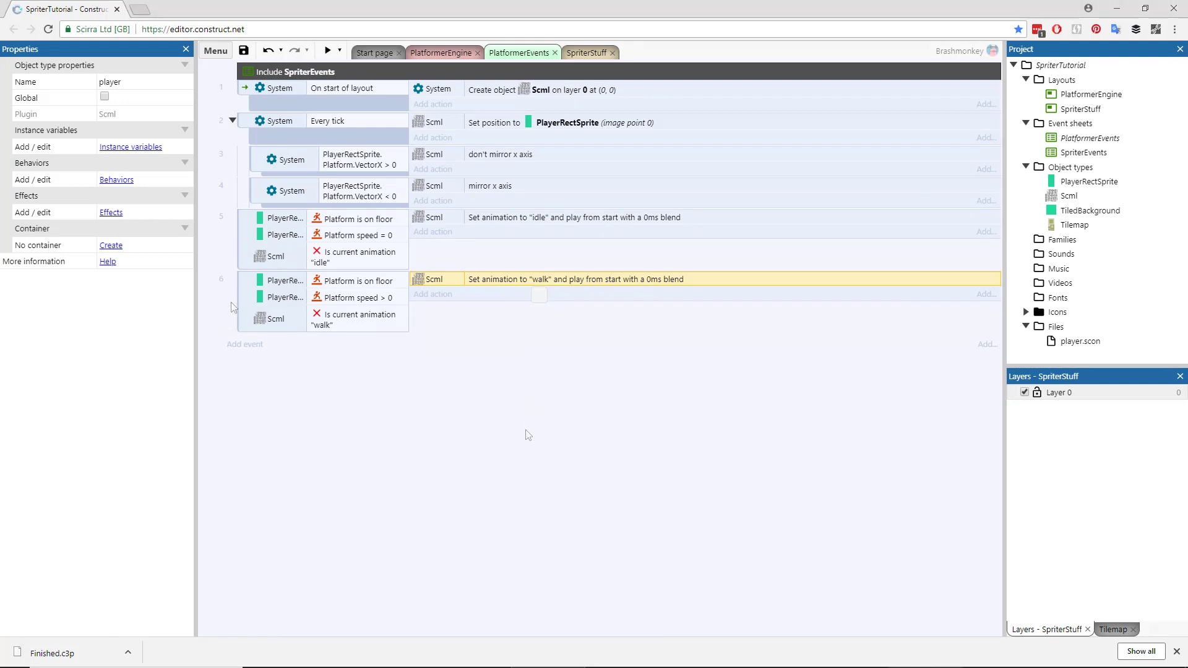
- Duplicate the walk event and replace the copy's is on floor condition with PlayerRectSprite Platform On jump
left_click_drag(267, 331, 274, 342, "ctrl")
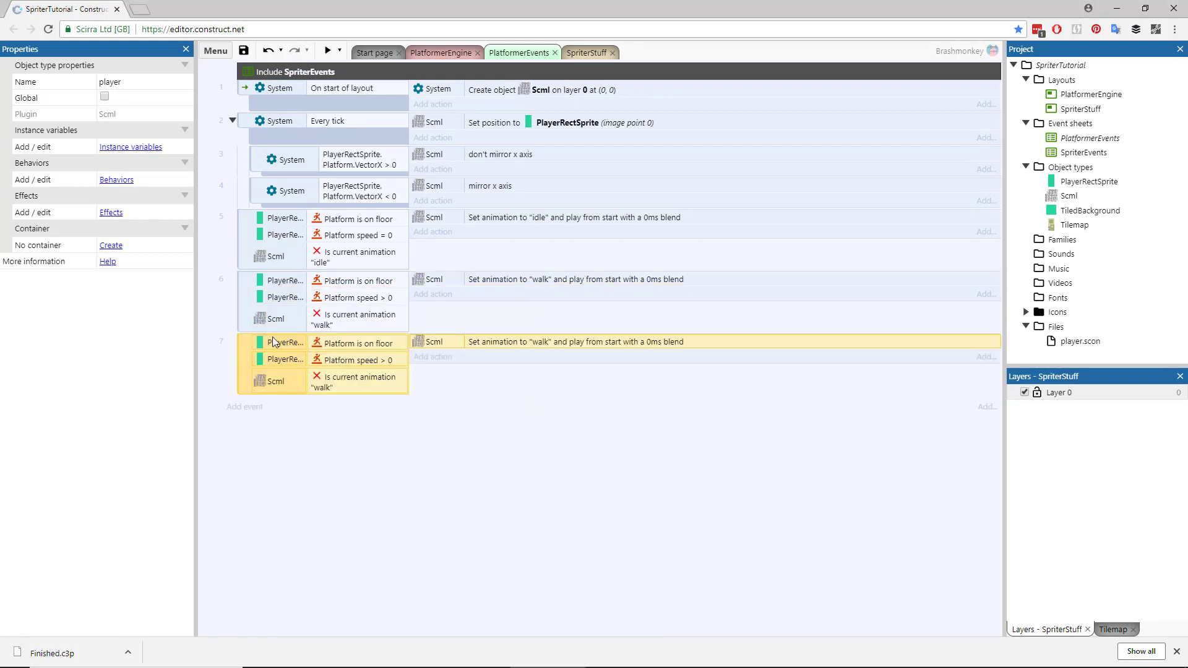
left_click(348, 344)
right_click(348, 343)
left_click(401, 389)
double_click(531, 259)
scroll(504, 338, "down", 5)
scroll(519, 345, "down", 1)
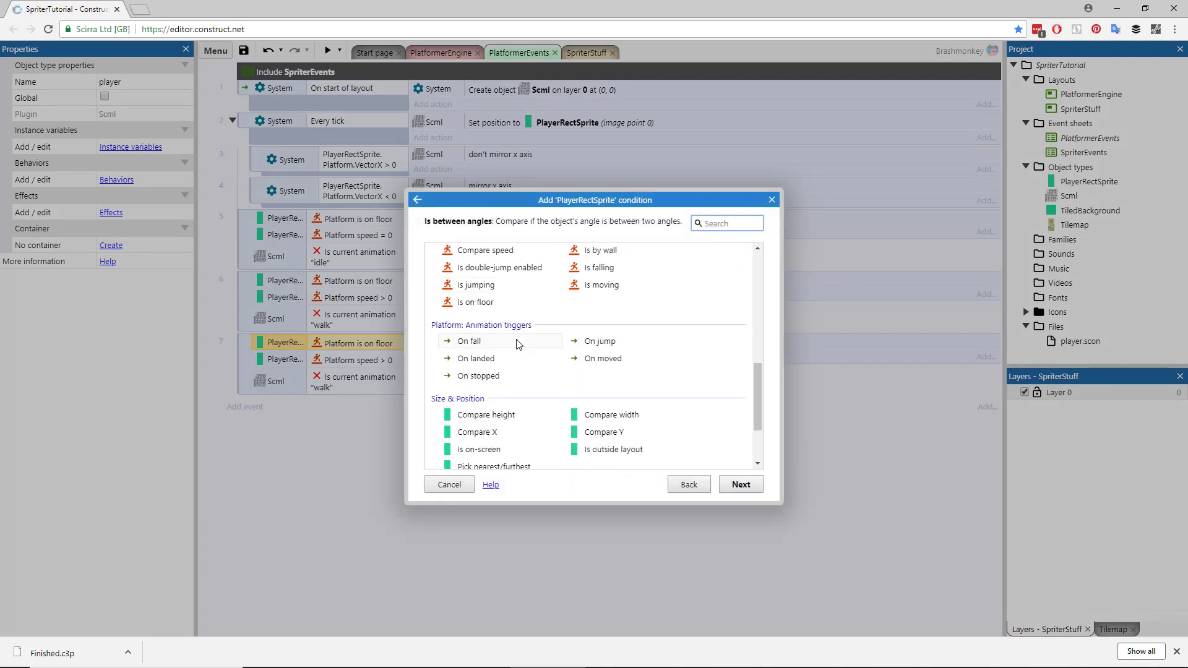
double_click(595, 341)
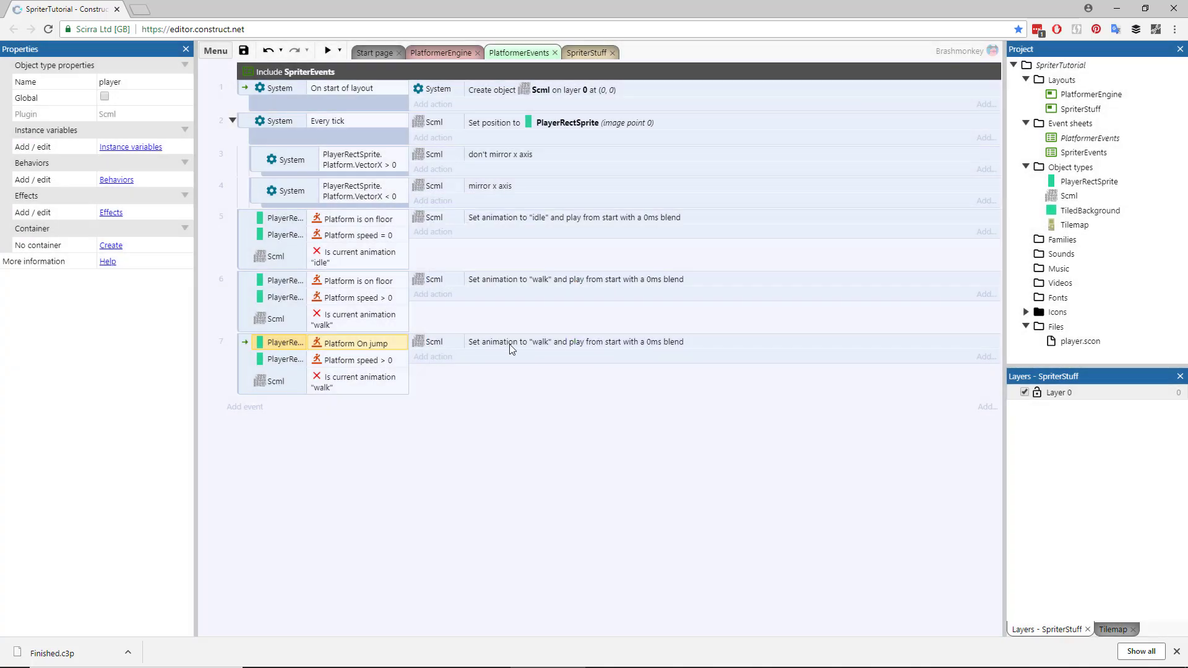
- Use "jump_start" in the On jump event's current animation condition and Set animation action, and delete its Platform speed condition
left_click(336, 363)
double_click(385, 383)
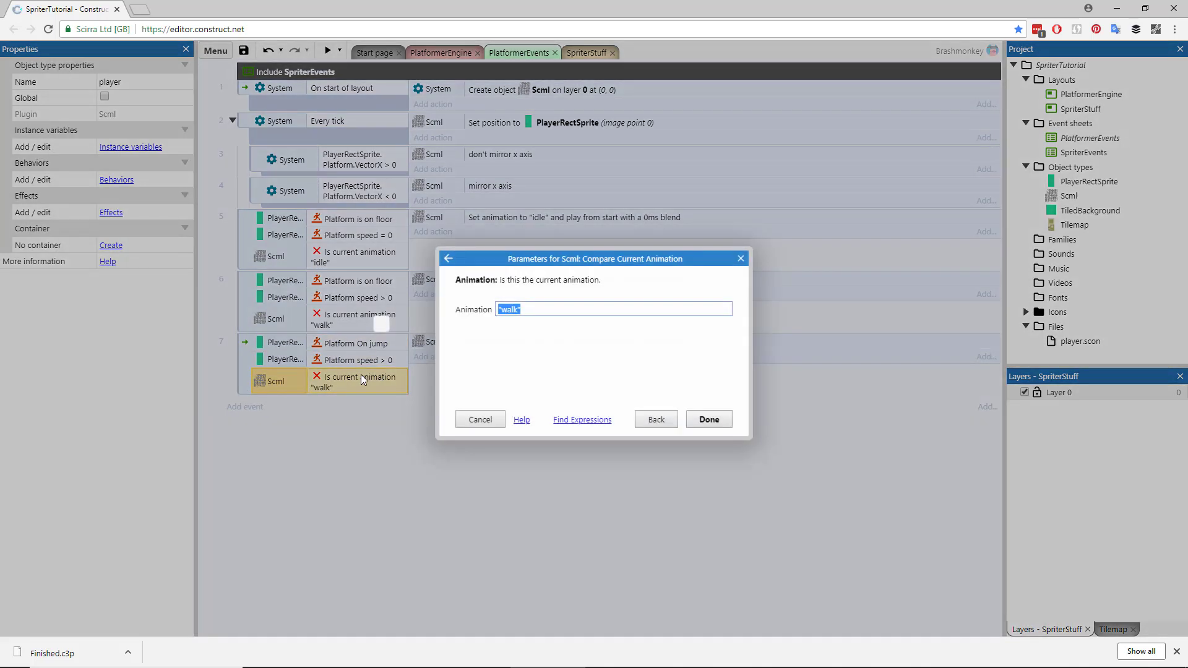
left_click(508, 309)
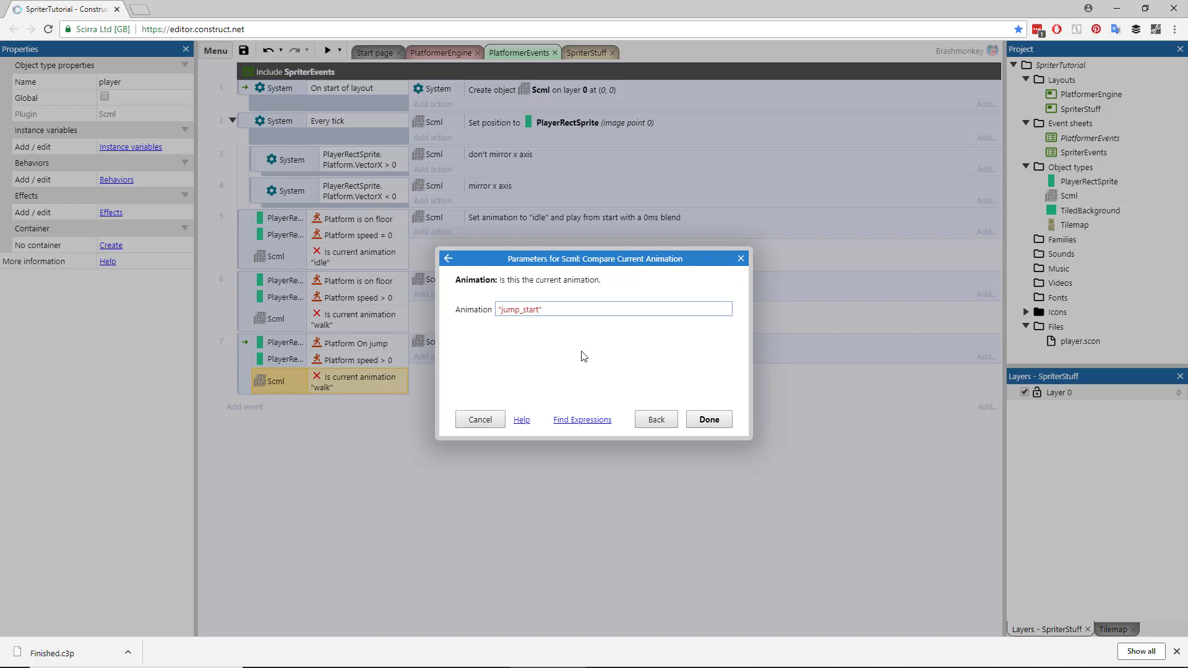
left_click(708, 419)
double_click(554, 341)
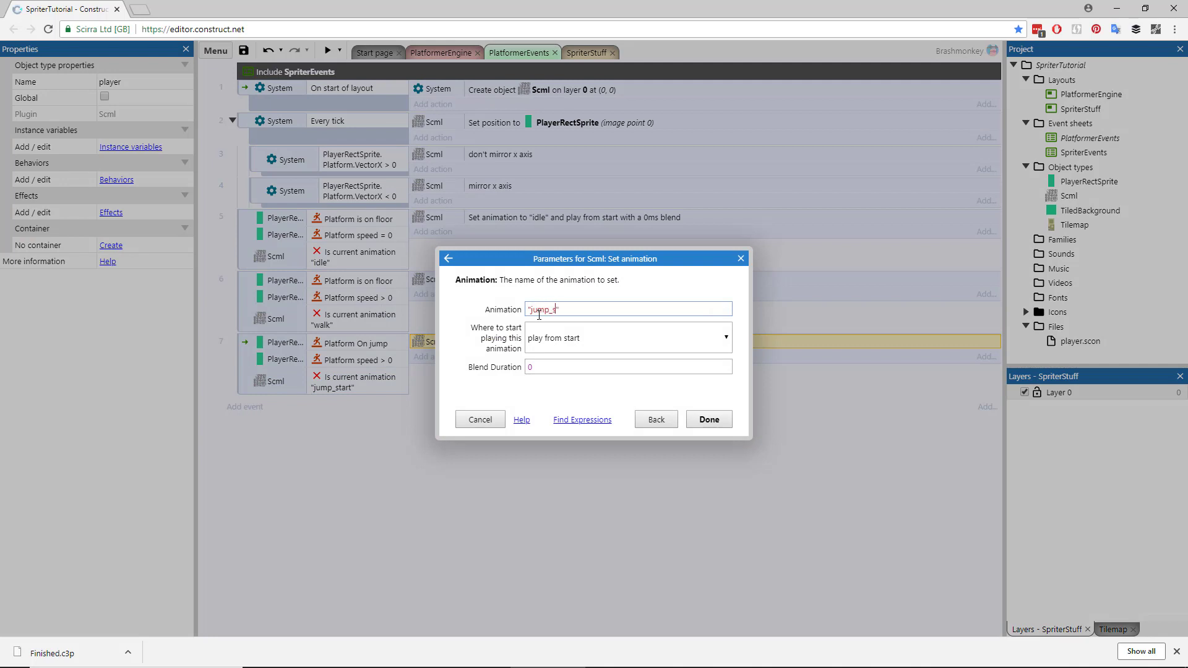
left_click(709, 419)
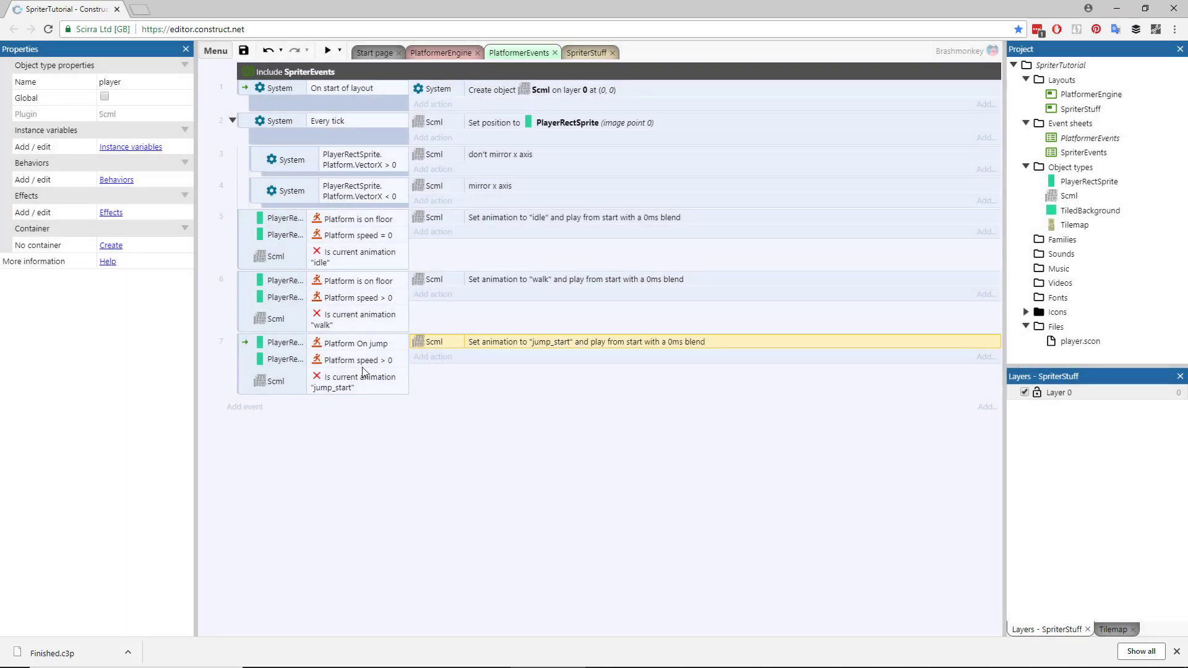
left_click(362, 368)
key("Delete")
- Duplicate the On jump event and replace the copy's On jump condition with PlayerRectSprite Platform On fall
left_click(242, 358)
key("ctrl+c")
key("ctrl+v")
left_click(281, 388)
right_click(282, 389)
left_click(345, 433)
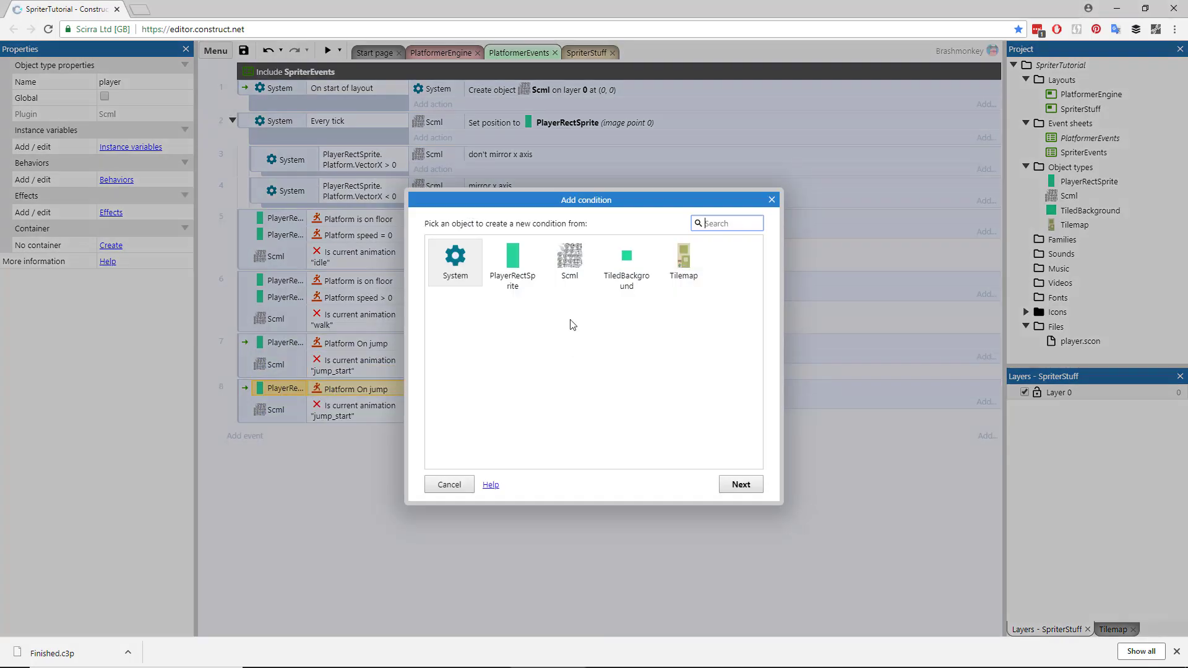
double_click(512, 263)
scroll(542, 333, "down", 5)
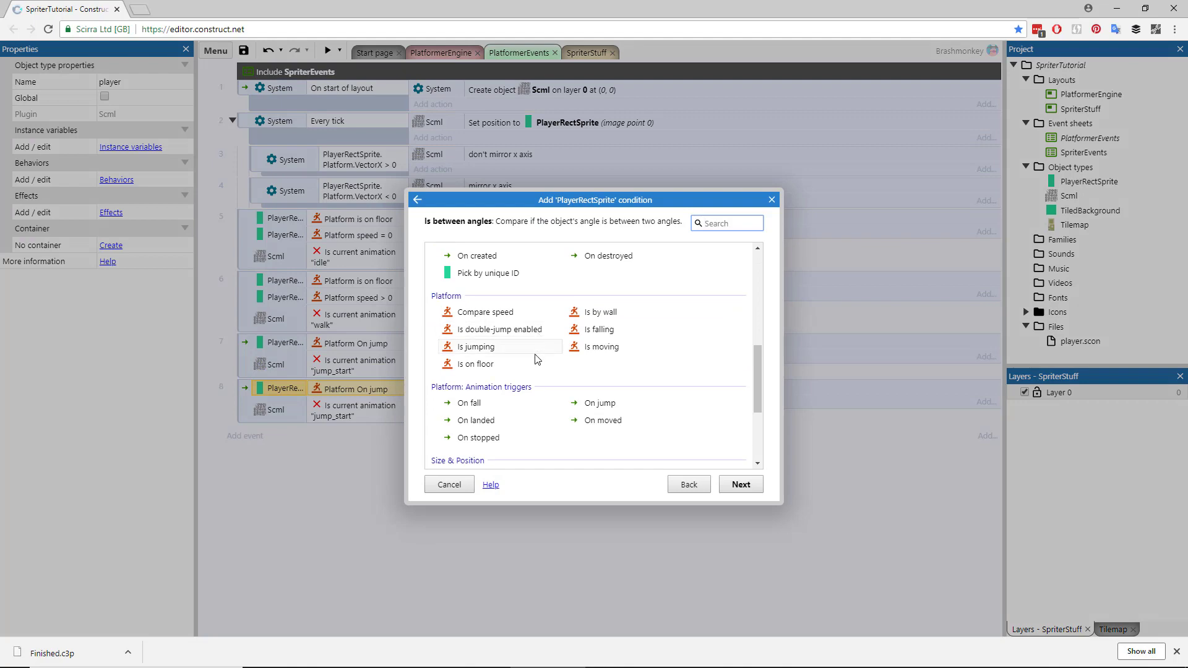
scroll(537, 362, "down", 1)
double_click(468, 342)
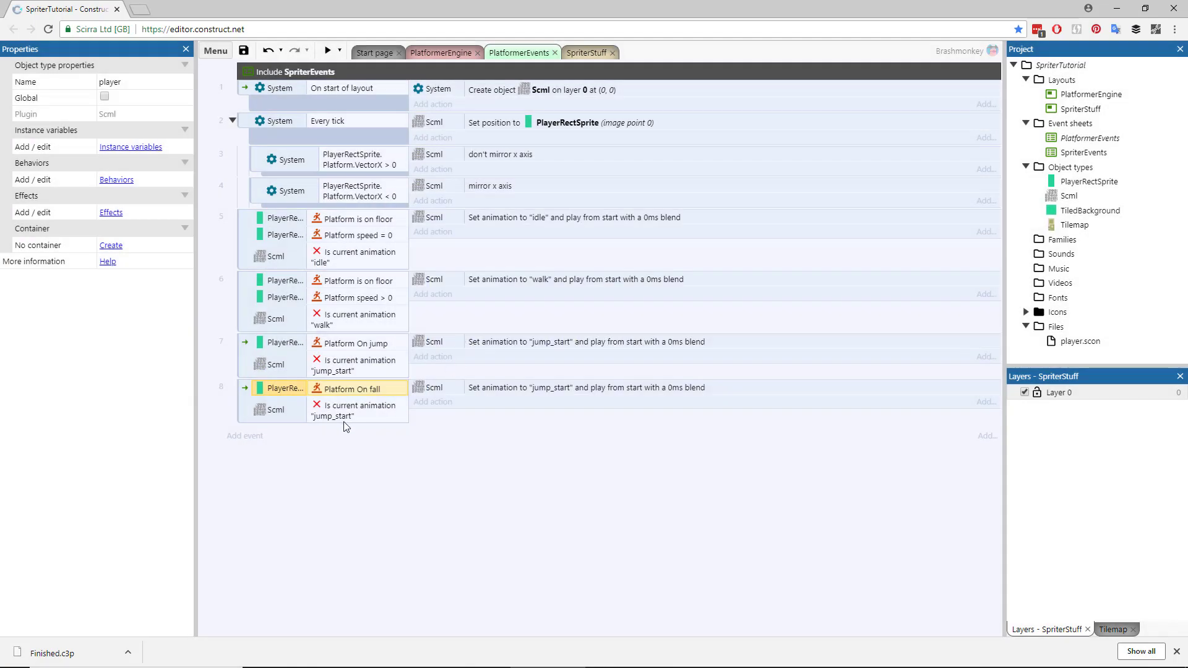
- Set the animation name to "fall_start" in the On fall event's current animation condition and its Set animation action
double_click(394, 407)
left_click(521, 310)
key("BackSpace")
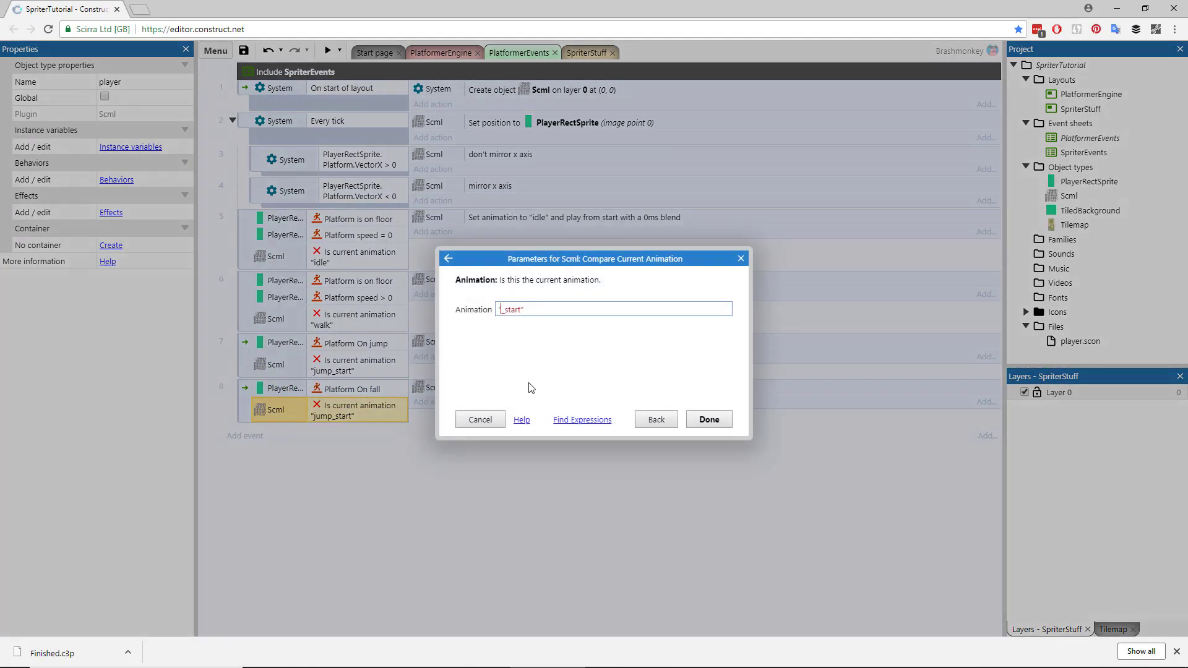
type("fall")
key("Return")
double_click(507, 390)
left_click(547, 311)
type("fall")
key("Return")
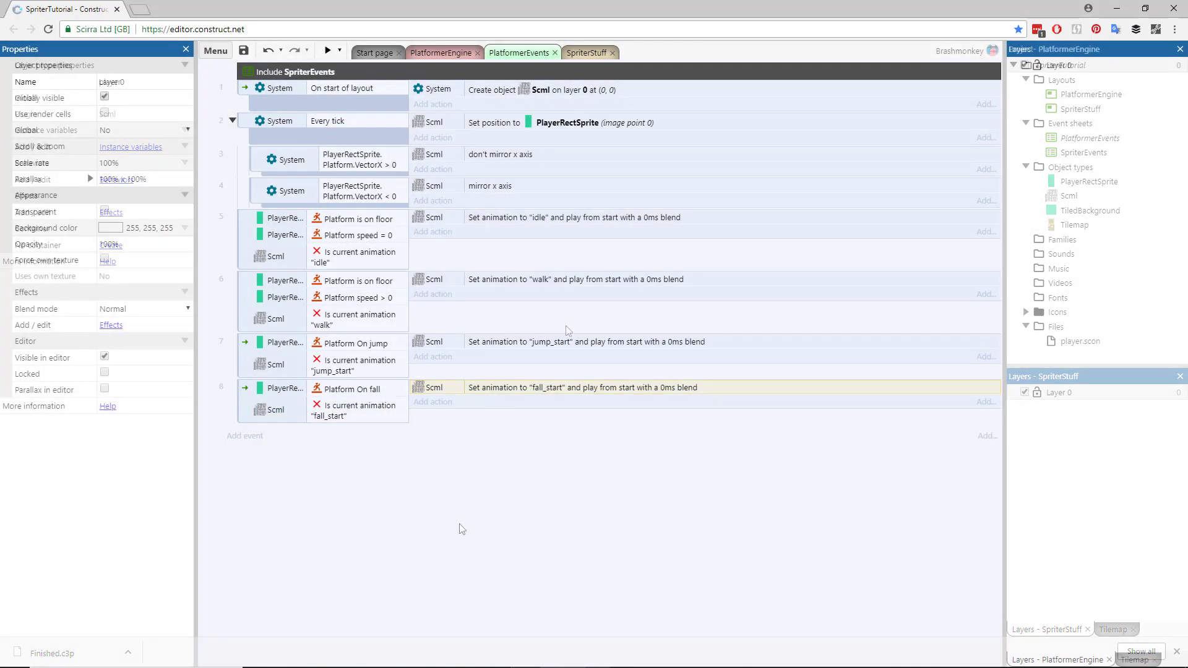
- Add a new event with the Scml On animation finished condition for "jump_start"
left_click(245, 436)
double_click(566, 264)
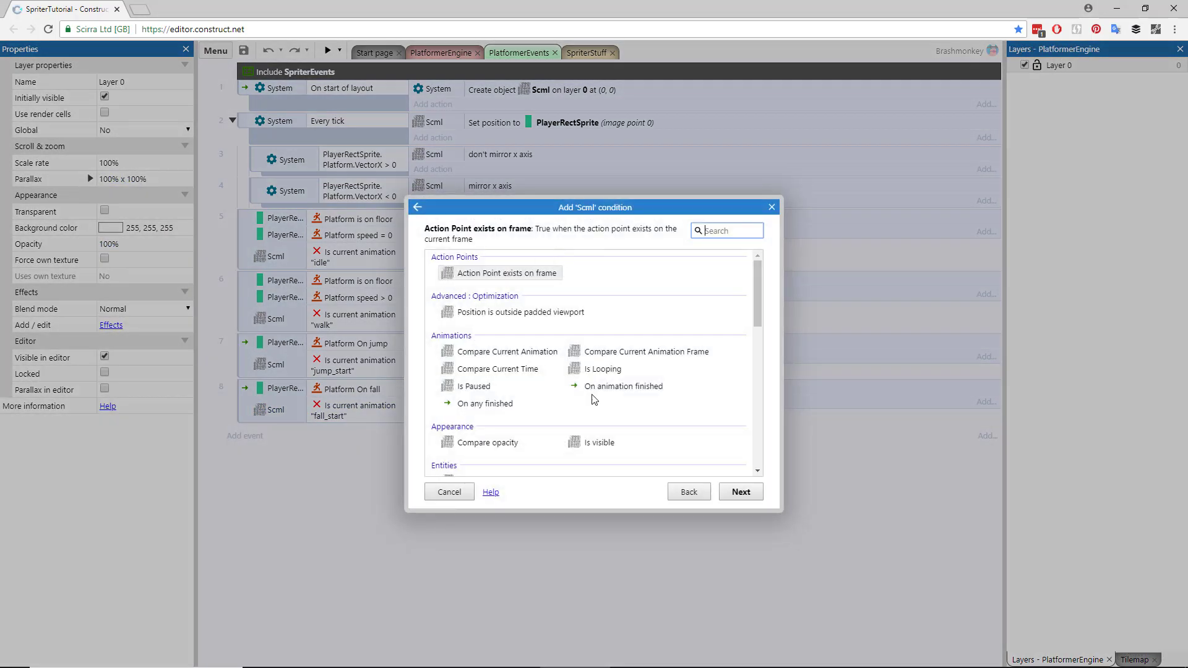
double_click(607, 393)
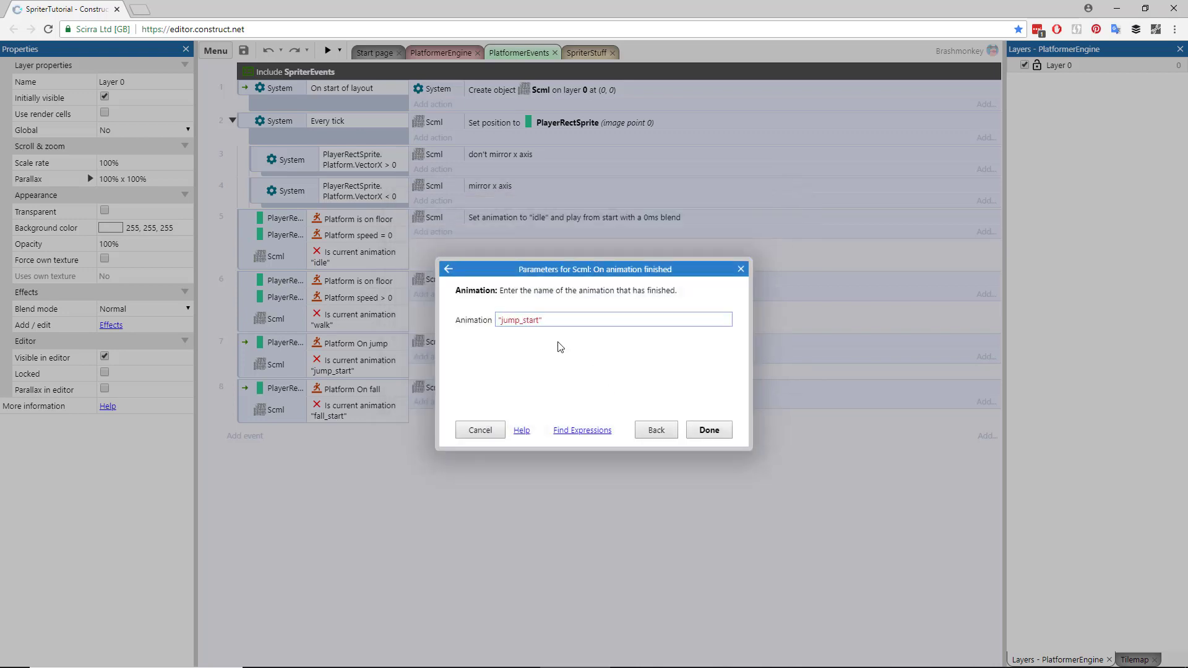
key("Return")
- Add a Scml Set animation action to the "jump_start" finished event with "jump_loop", play from start and blend duration 0
left_click(444, 440)
double_click(572, 266)
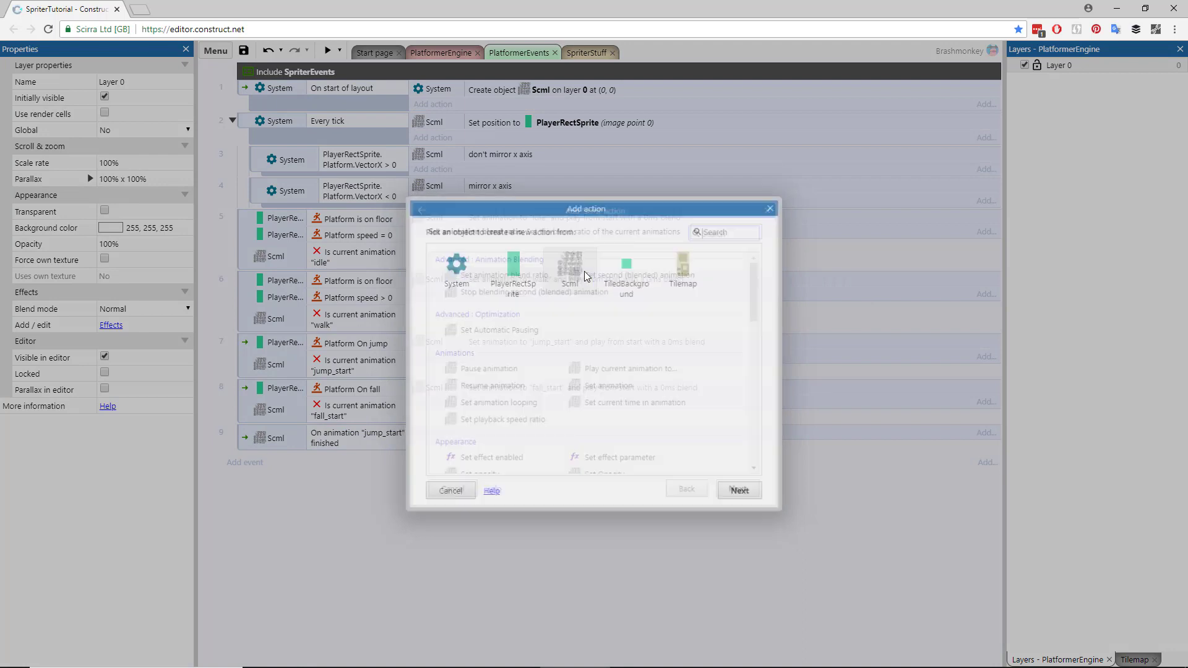
double_click(609, 387)
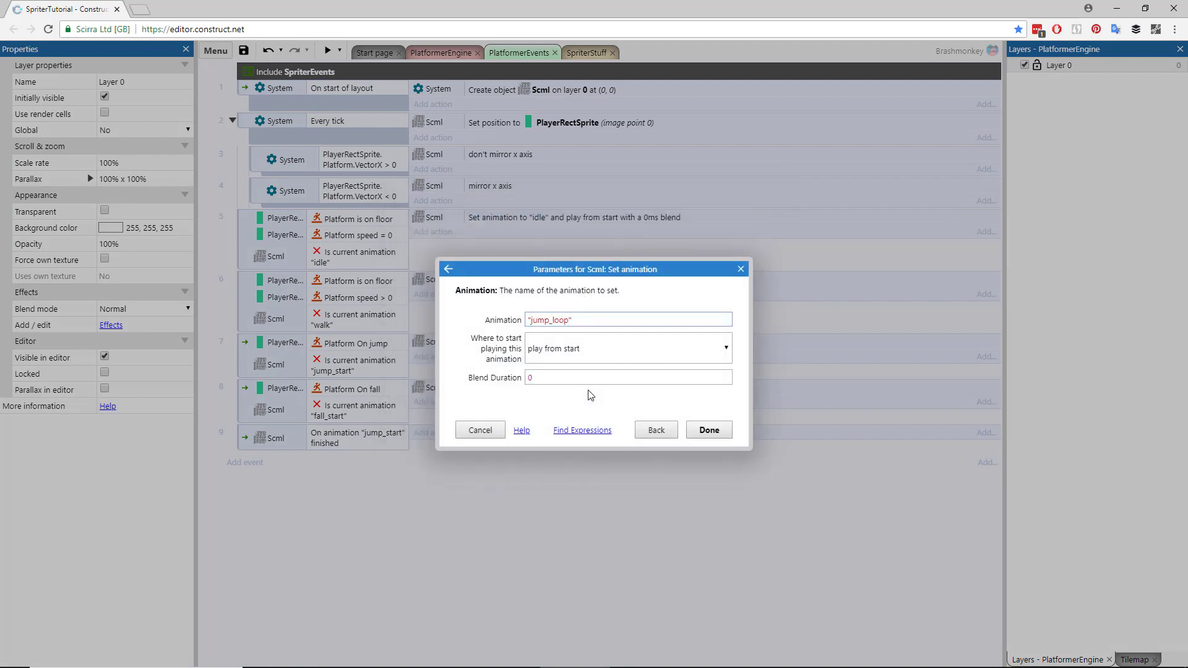
left_click(712, 430)
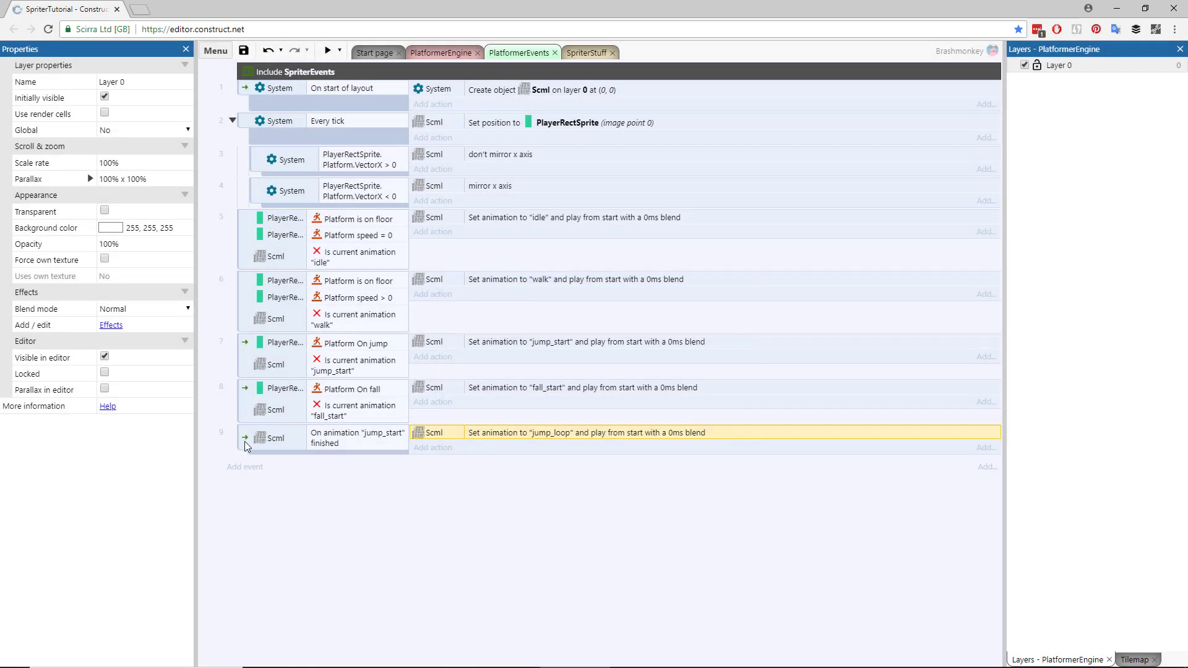
- Duplicate the "jump_start" finished event and make the copy set the animation to "fall_loop" when "fall_start" finishes
key("ctrl+c")
key("ctrl+v")
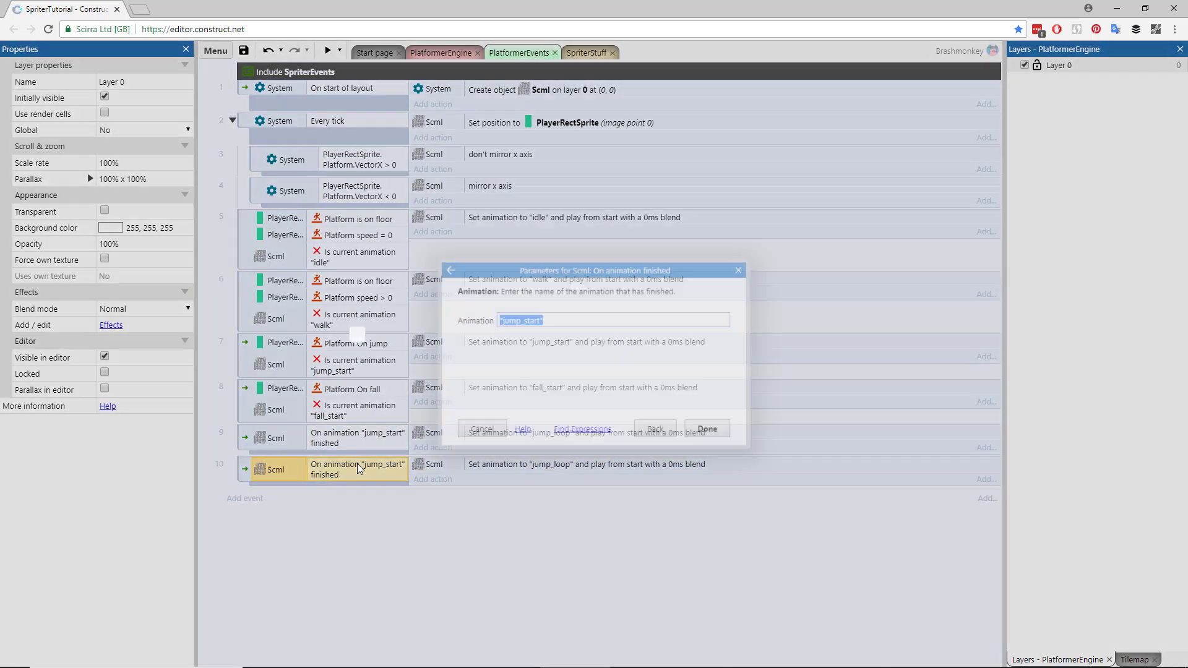
double_click(359, 469)
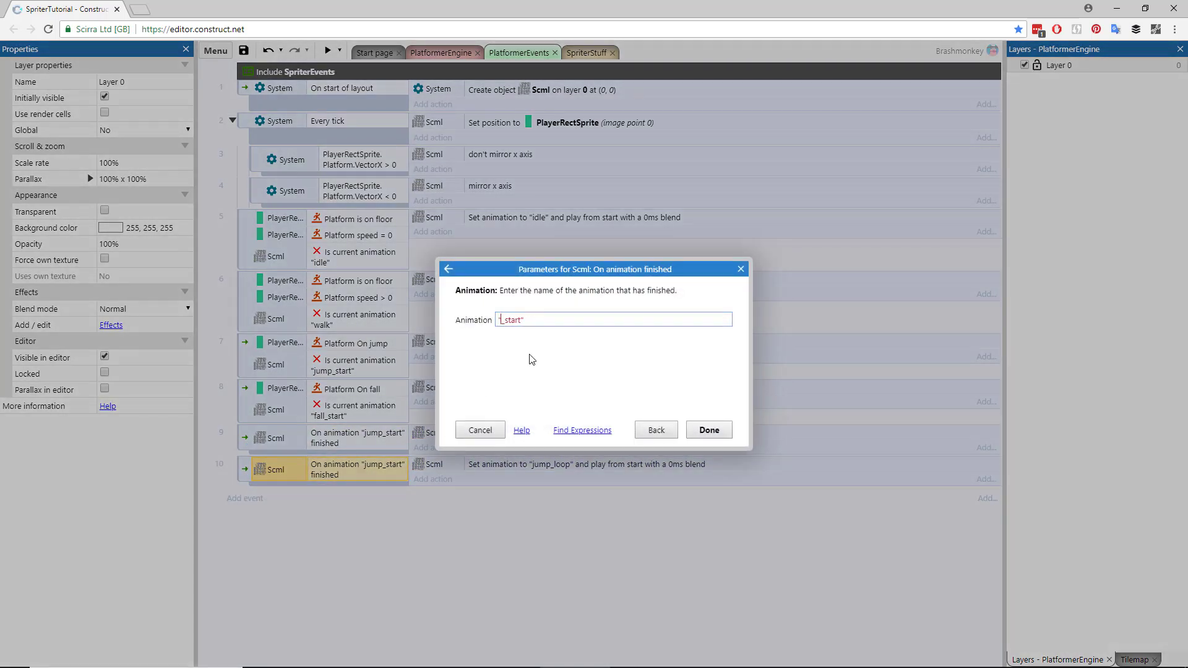
key("Return")
double_click(559, 470)
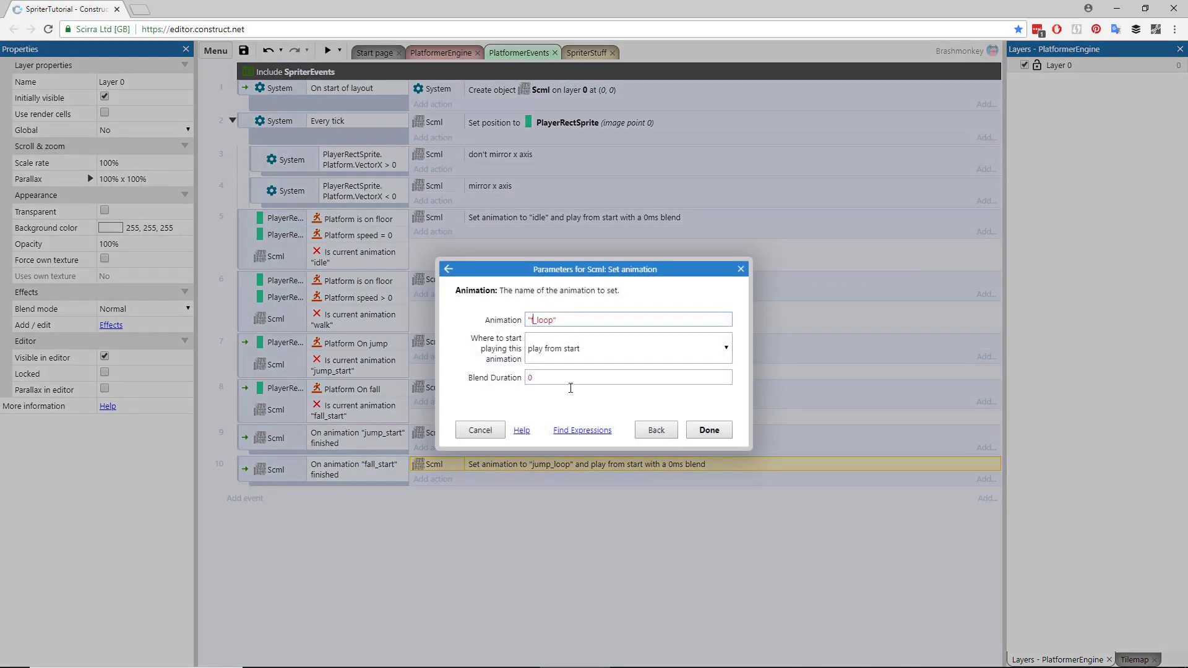
type("fall")
key("Return")
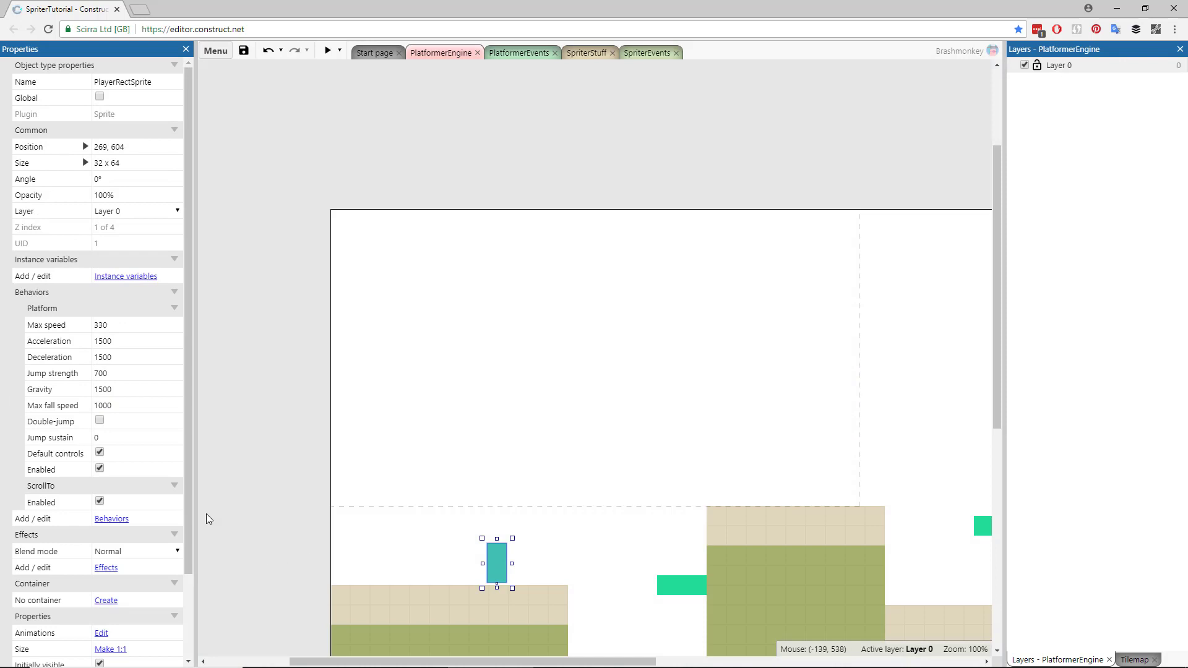
- Turn off Initially visible for PlayerRectSprite in the PlatformerEngine layout
scroll(118, 517, "down", 2)
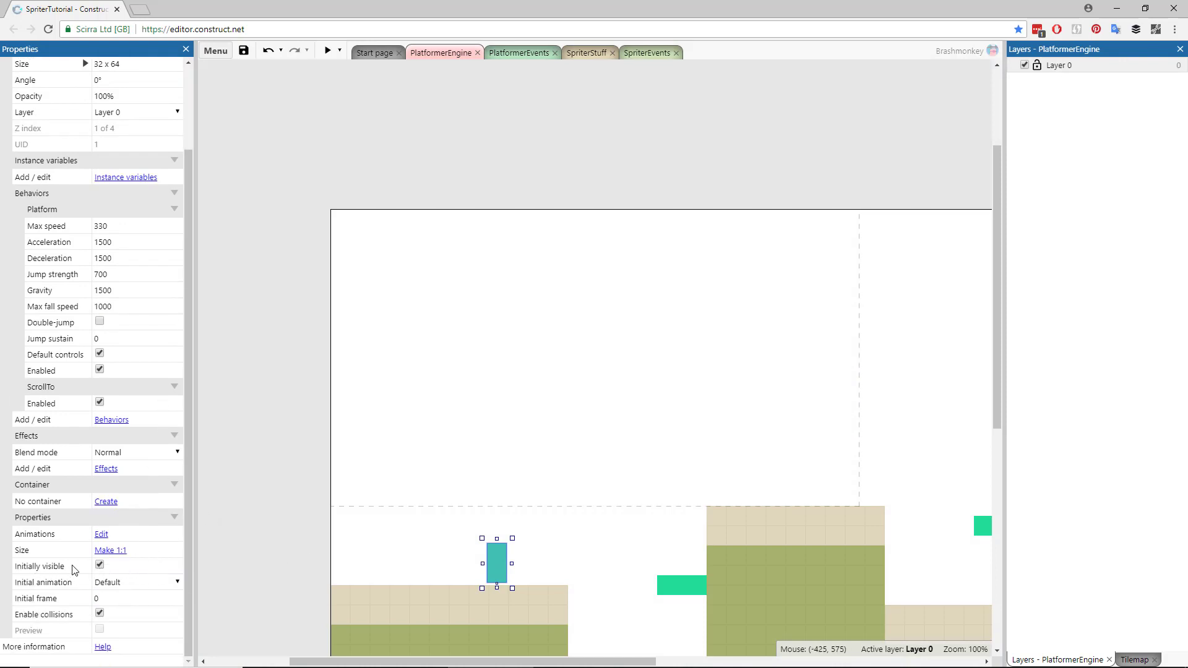
left_click(99, 566)
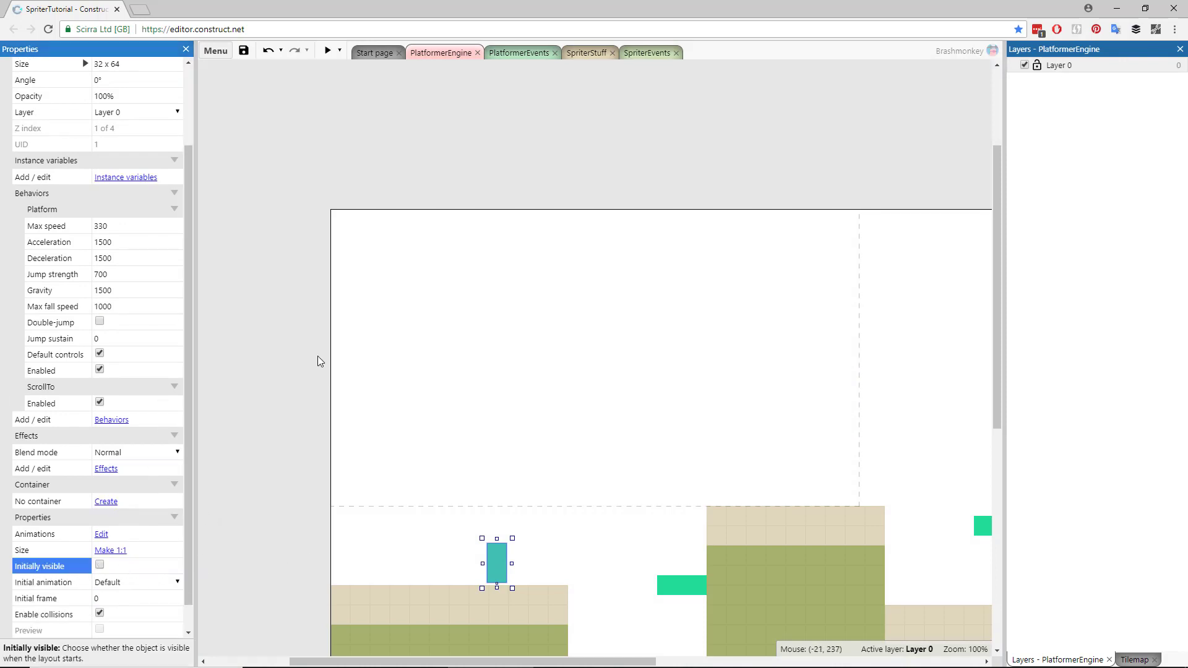
left_click(393, 190)
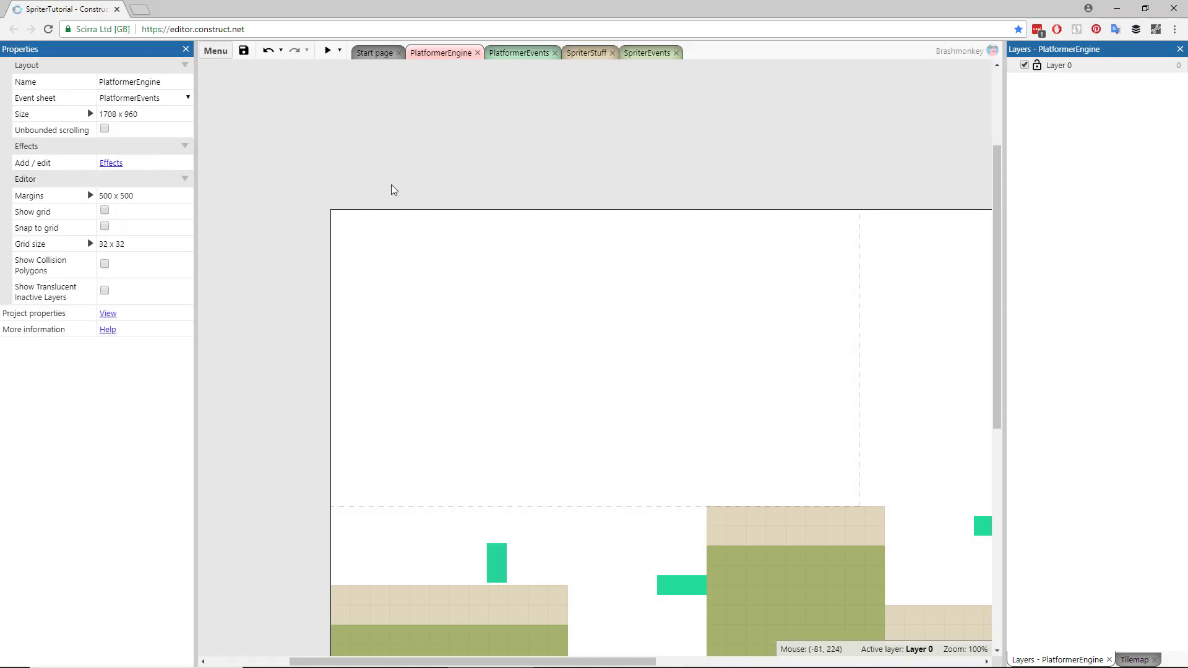
- Preview the PlatformerEngine layout and test the character's animations by moving it right and jumping
left_click(328, 50)
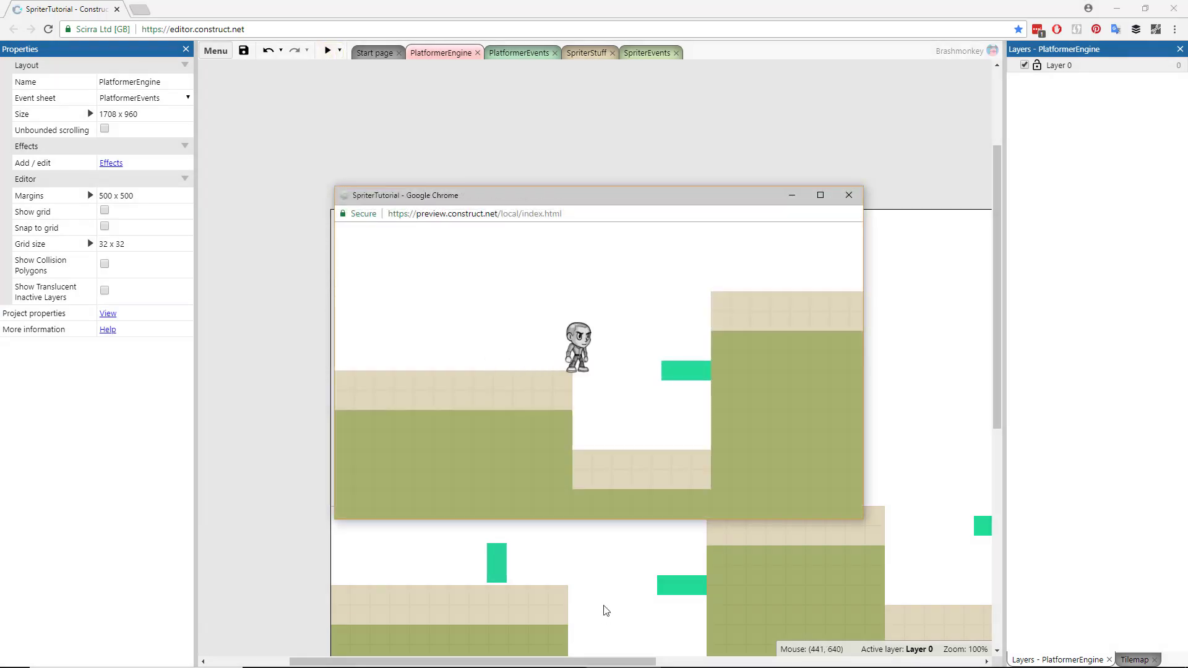
key("Right")
key("Up")
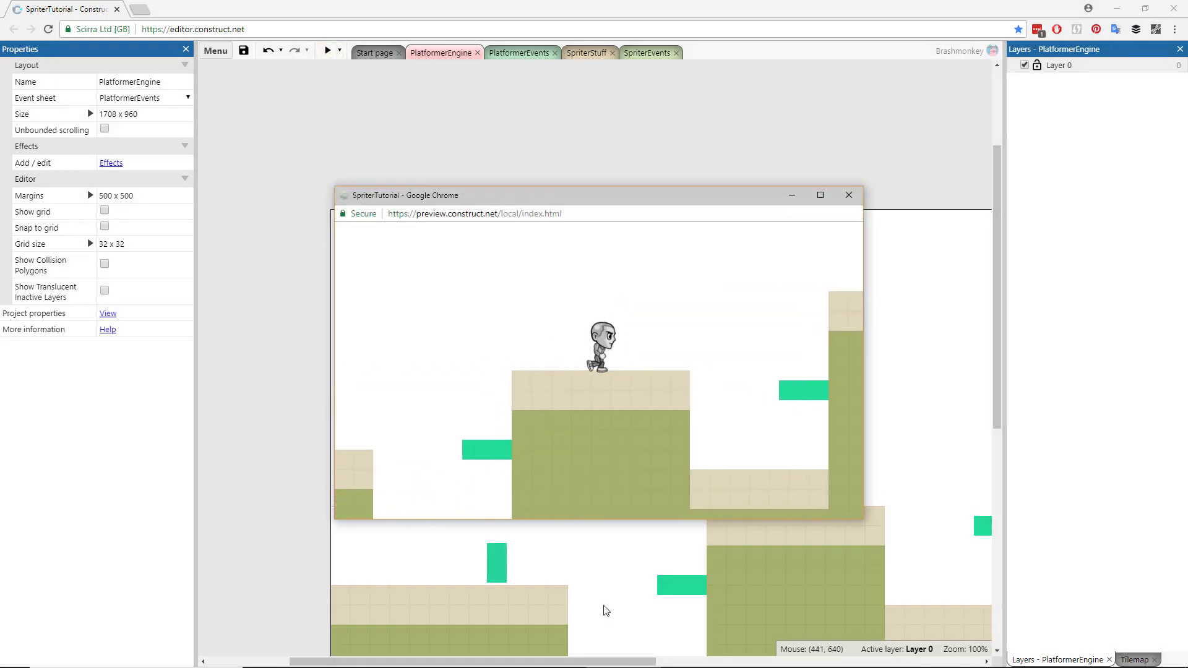
- Test the character's jump and fall animations and its left-facing mirroring on the platforms in the running preview
key("Up")
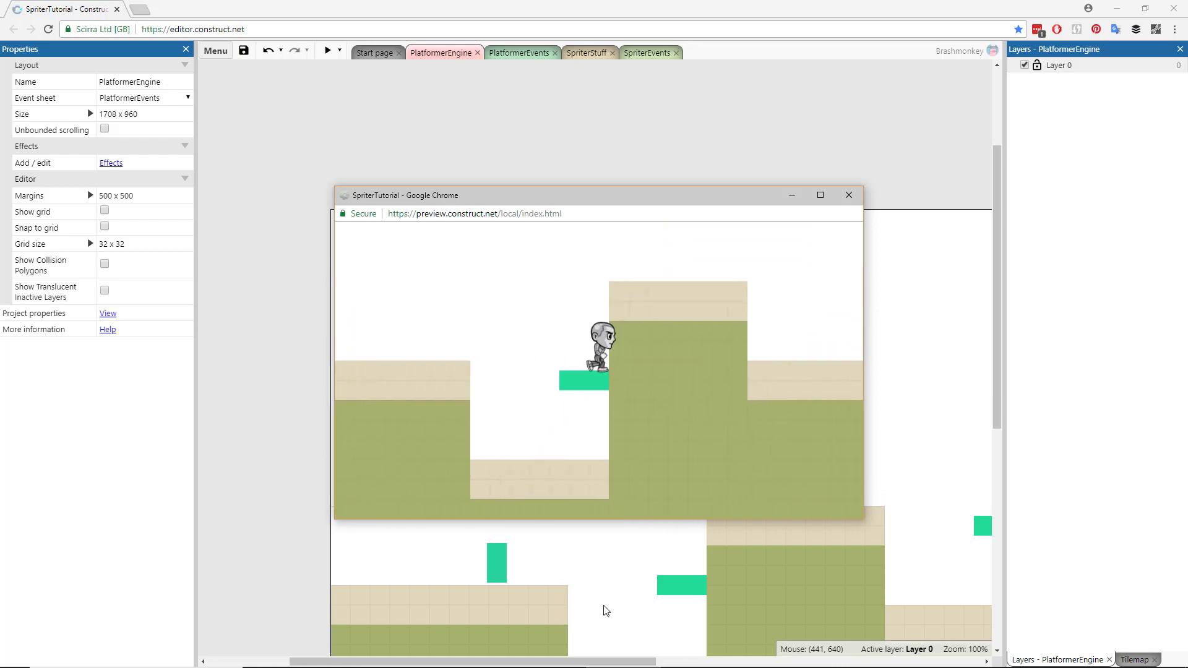
key("Up")
key("Left")
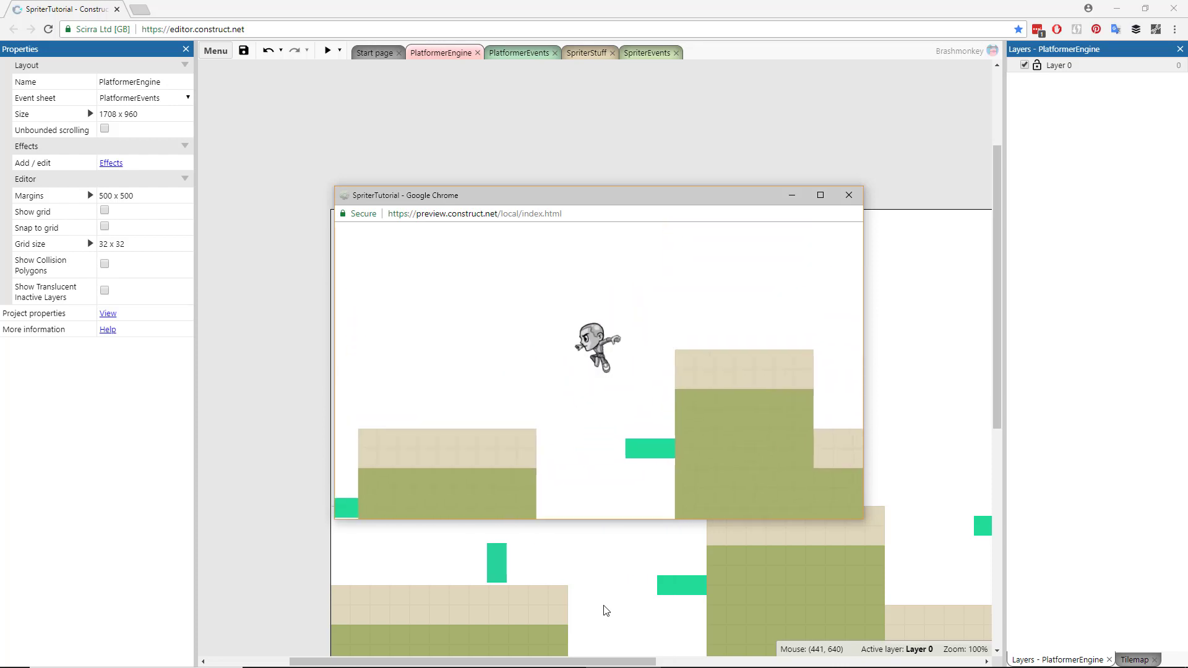
key("Left")
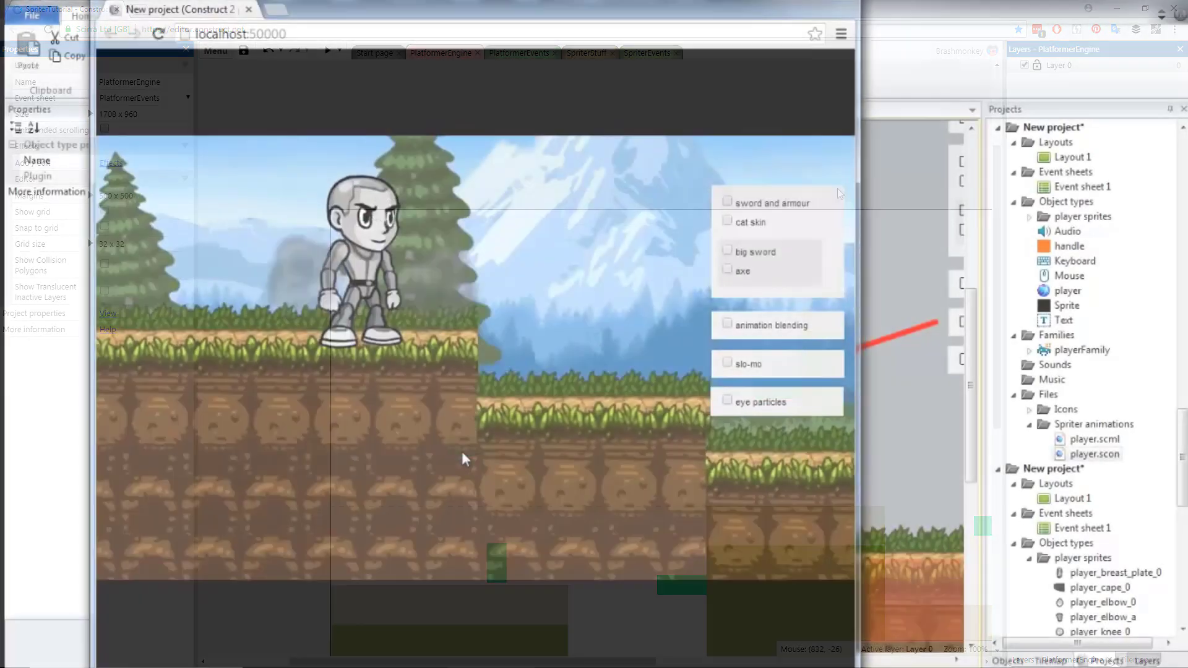
key("Right")
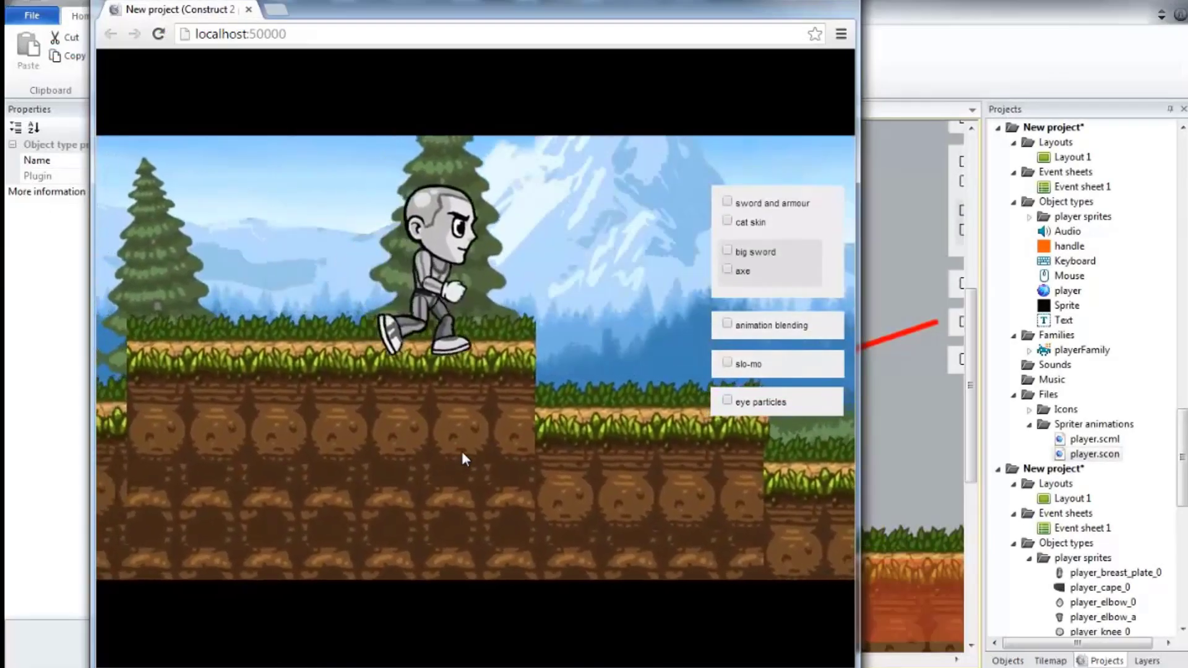
key("Up")
key("Left")
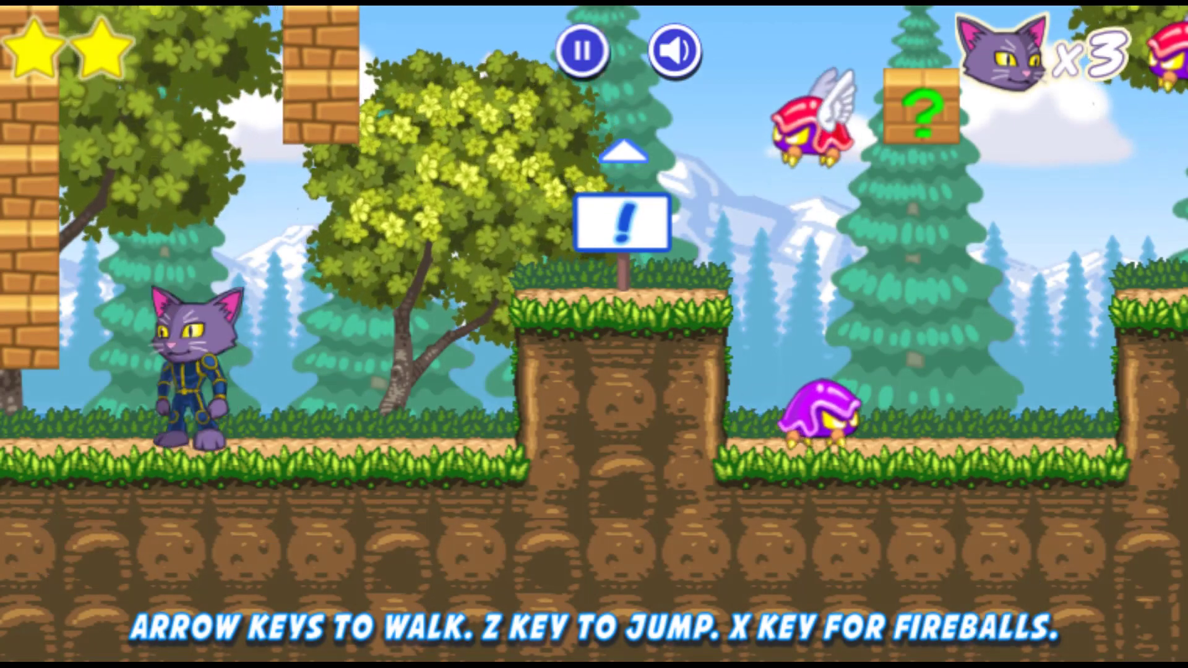
key("z")
key("Left")
key("z")
key("Right")
key("Left")
key("Right")
key("z")
key("z")
key("Left")
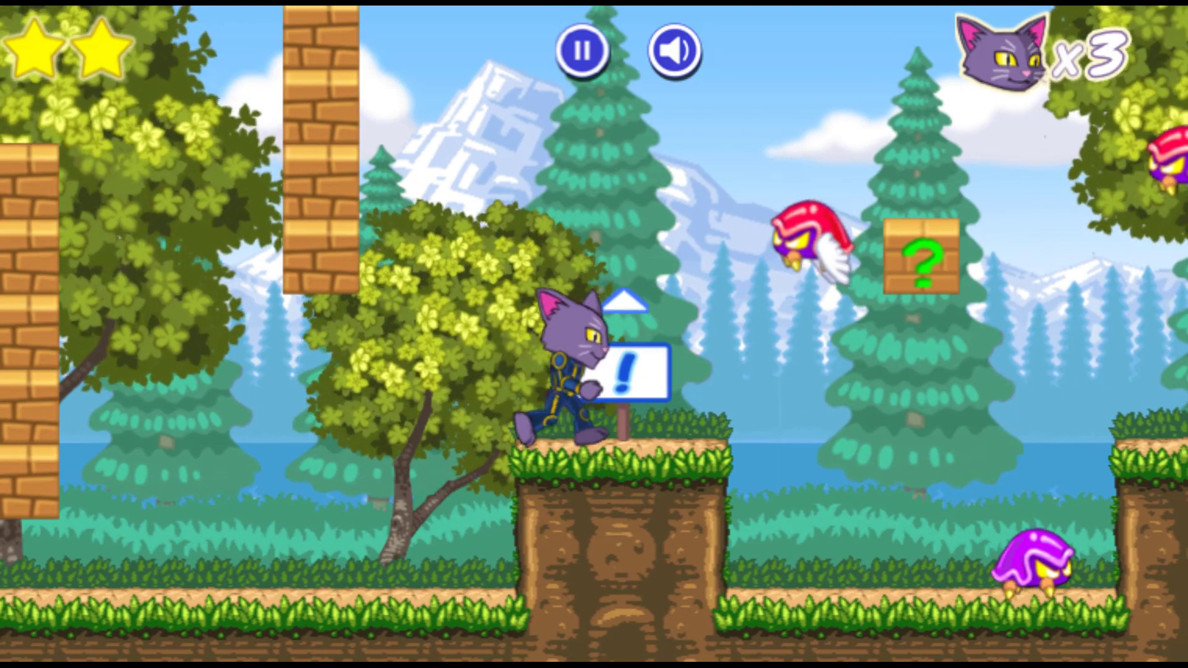
key("Up")
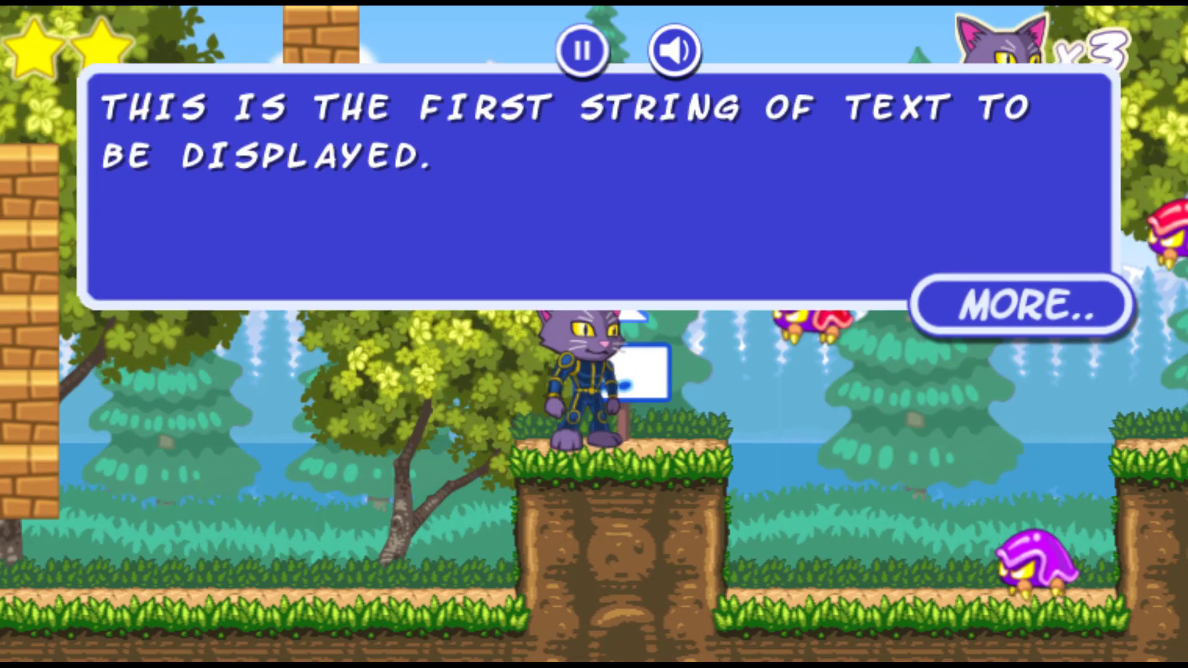
key("z")
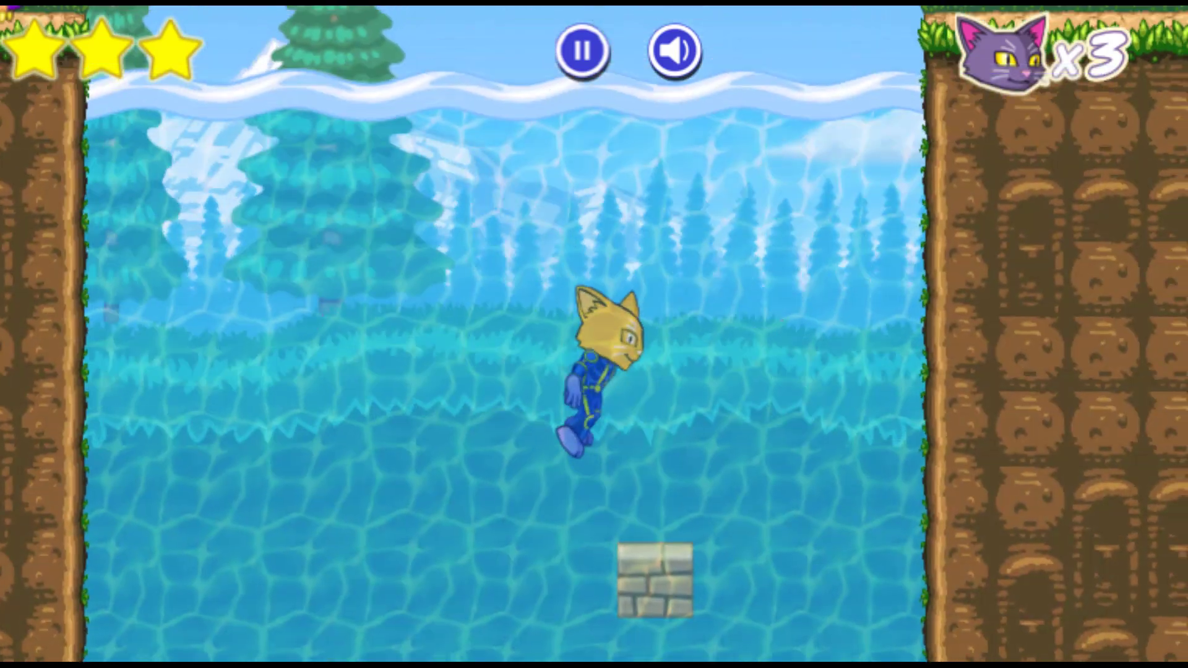
key("Right")
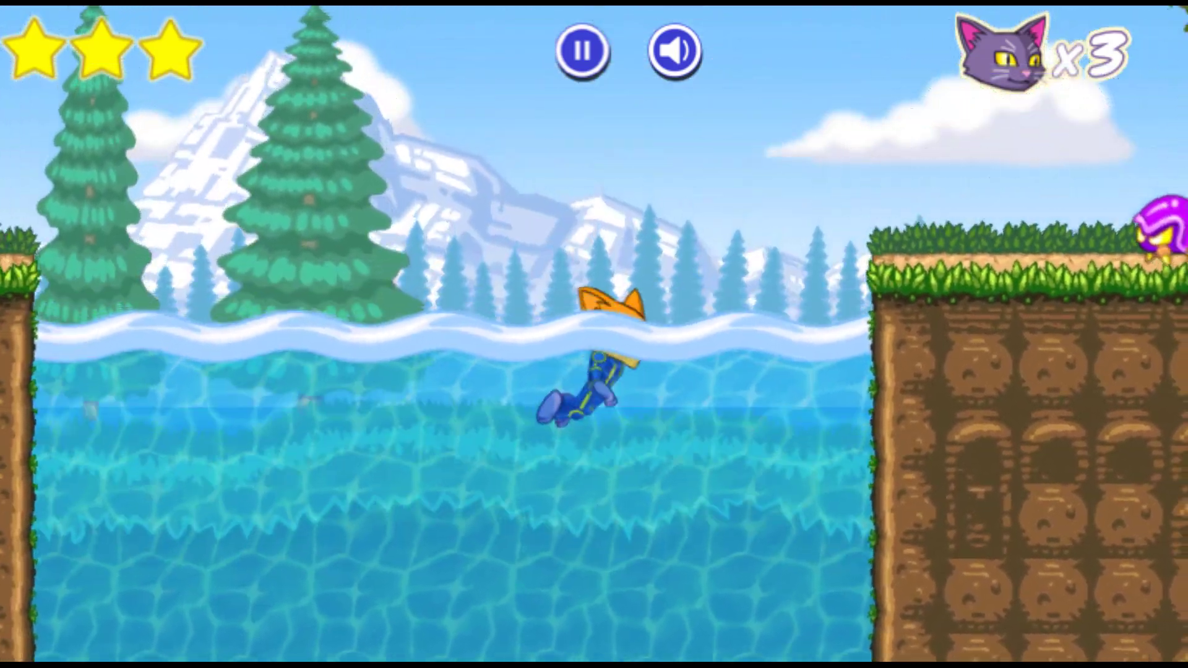
key("Up")
key("Right")
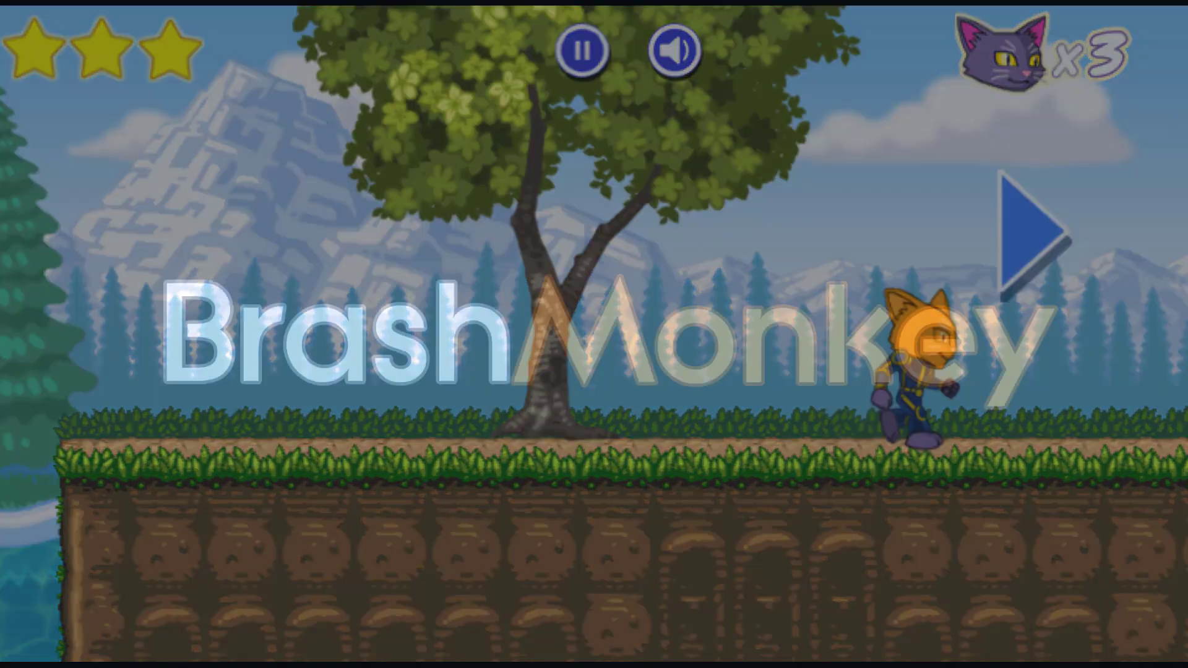